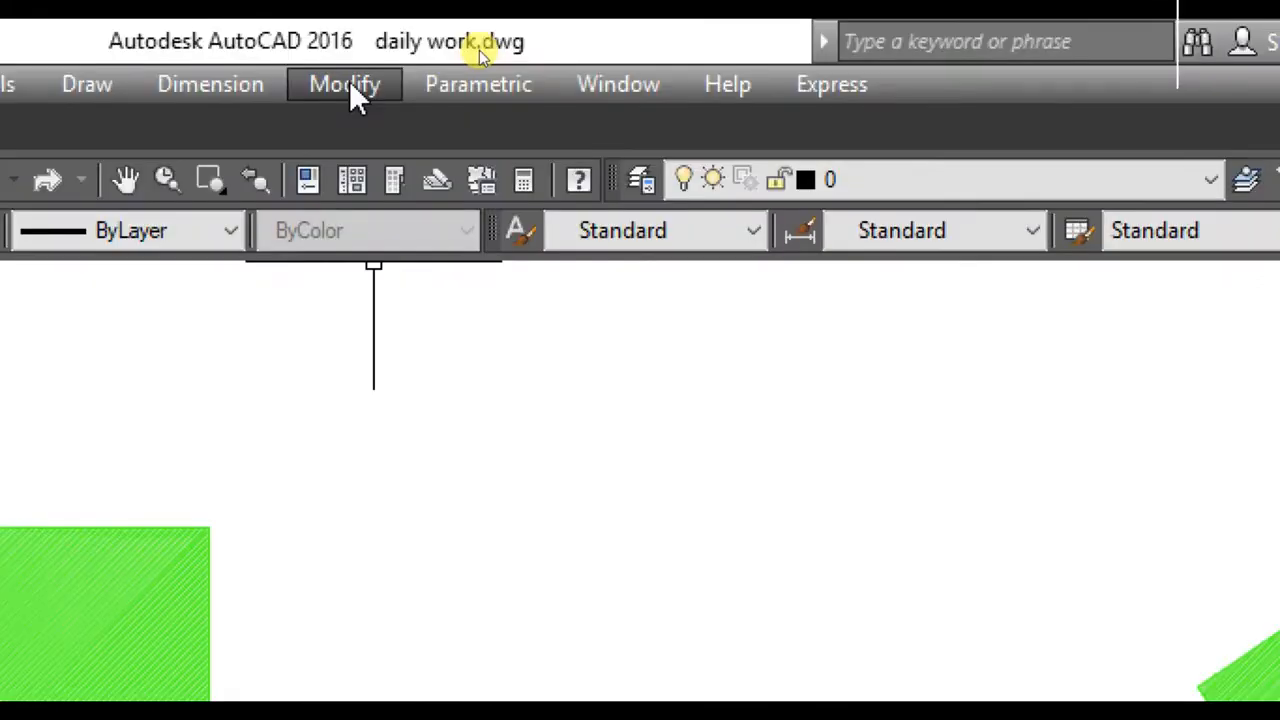
pyautogui.click(350, 88)
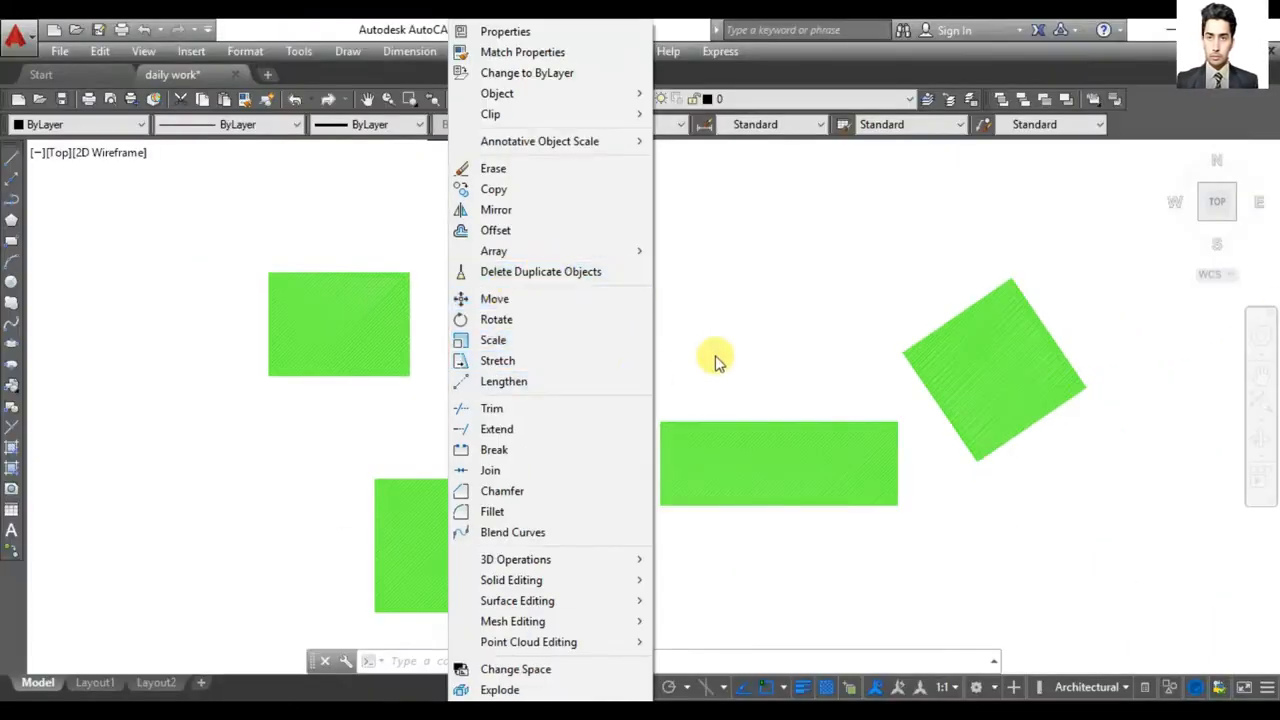
pyautogui.click(715, 343)
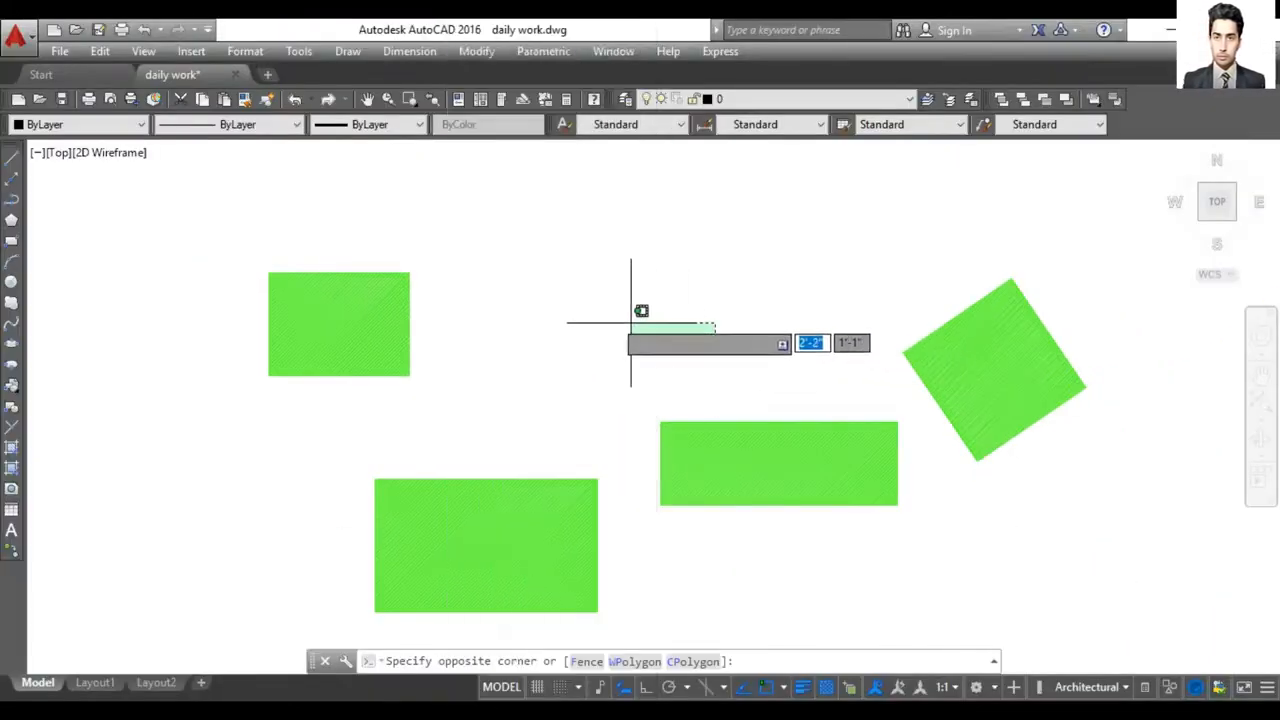
pyautogui.click(534, 296)
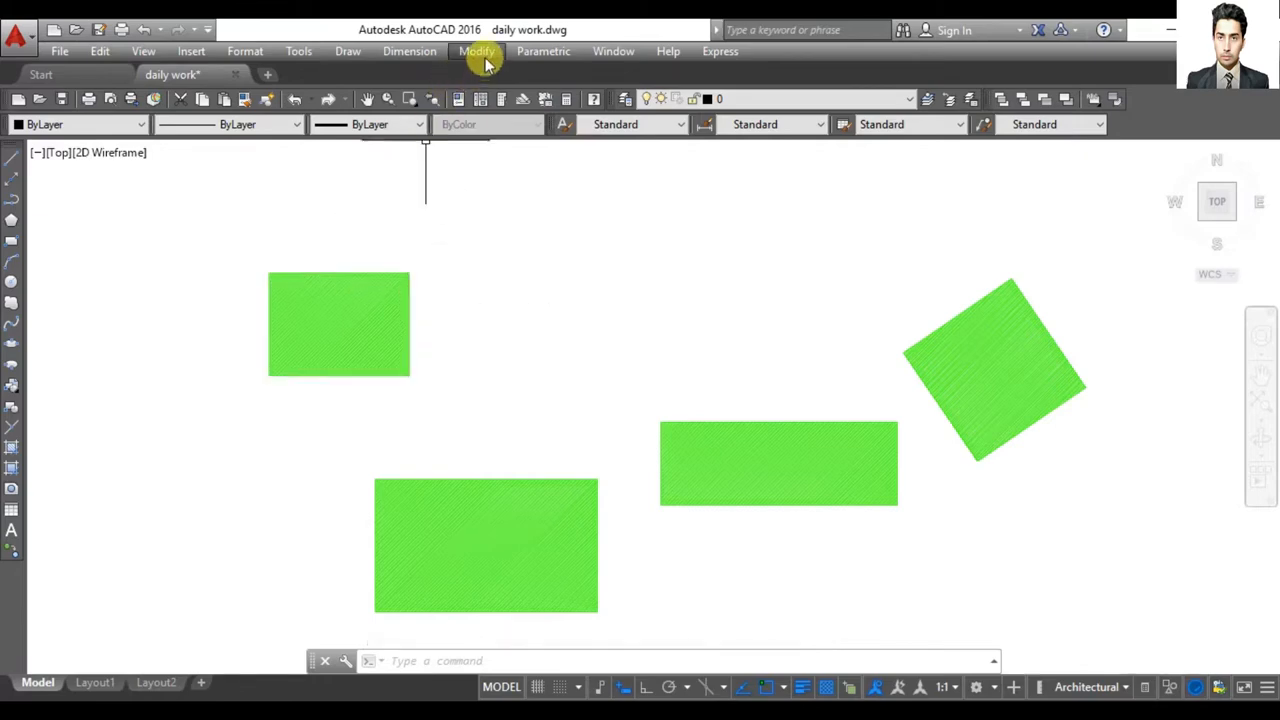
# - Paste a clipboard copy of the small upper rectangle's hatch to its right and erase that pasted copy
pyautogui.click(379, 284)
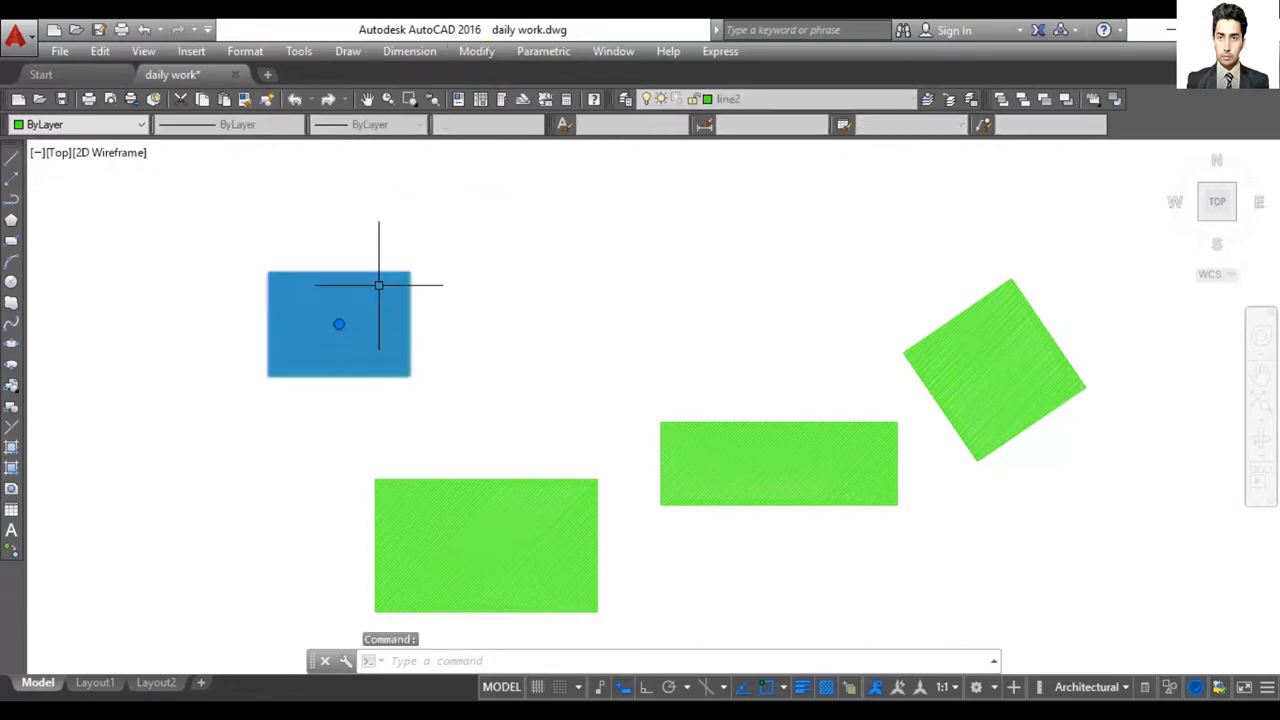
pyautogui.hotkey('ctrl', 'c')
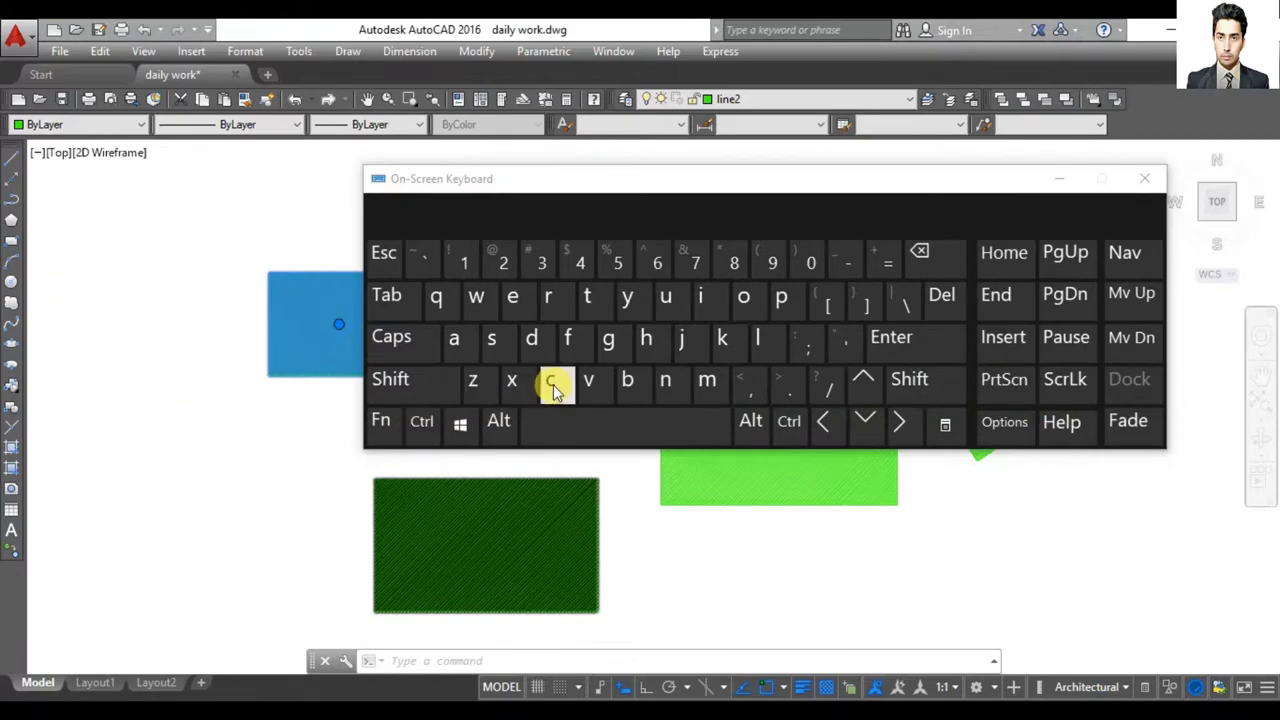
pyautogui.click(1059, 178)
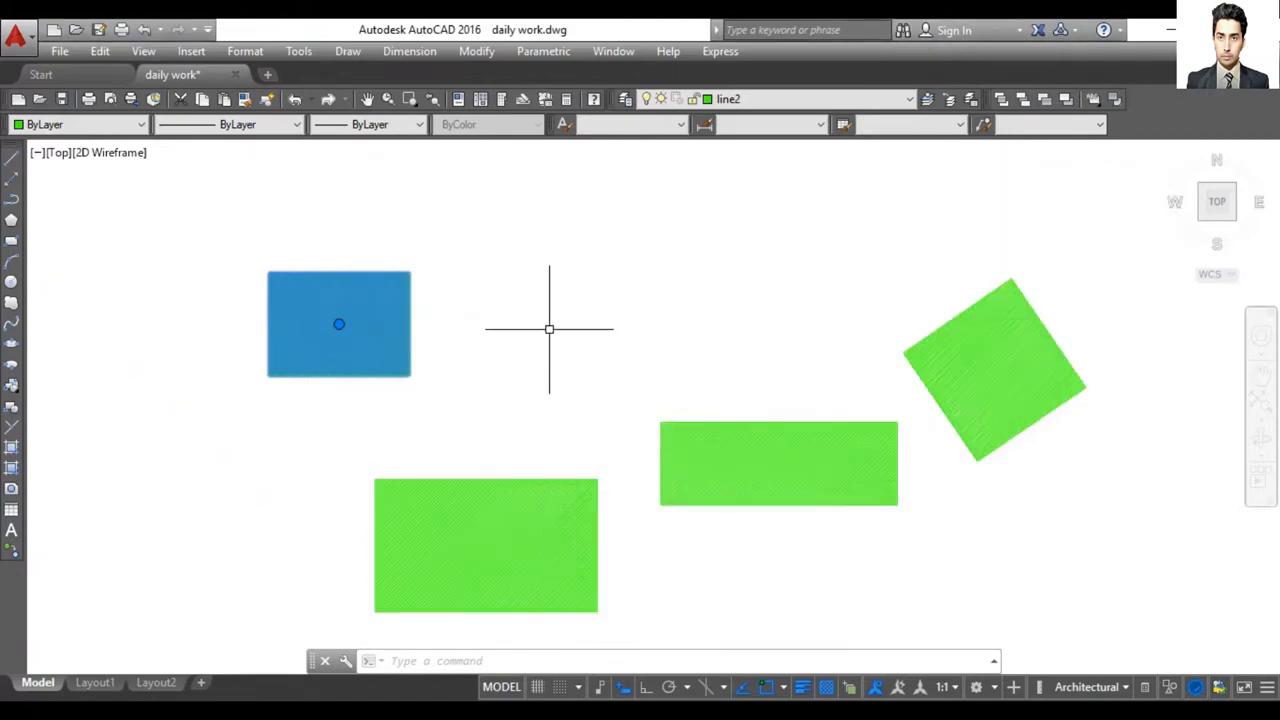
pyautogui.click(560, 717)
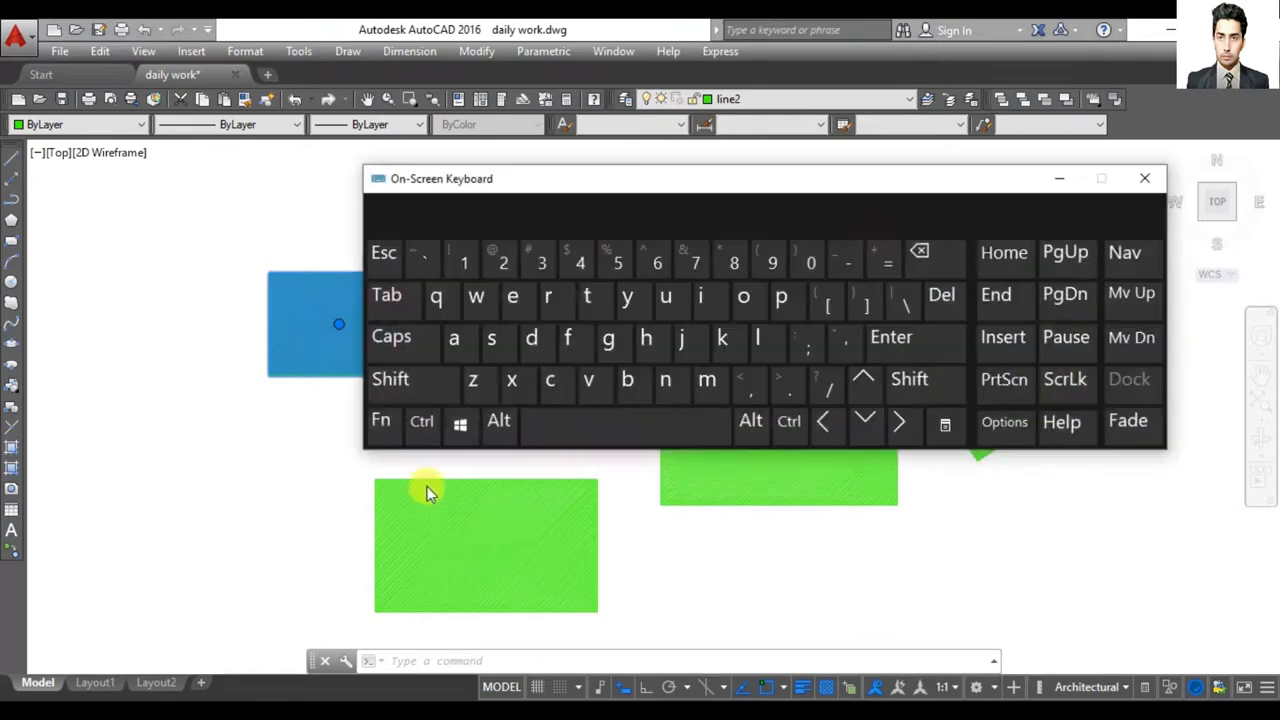
pyautogui.click(1059, 178)
pyautogui.click(595, 272)
pyautogui.hotkey('ctrl', 'v')
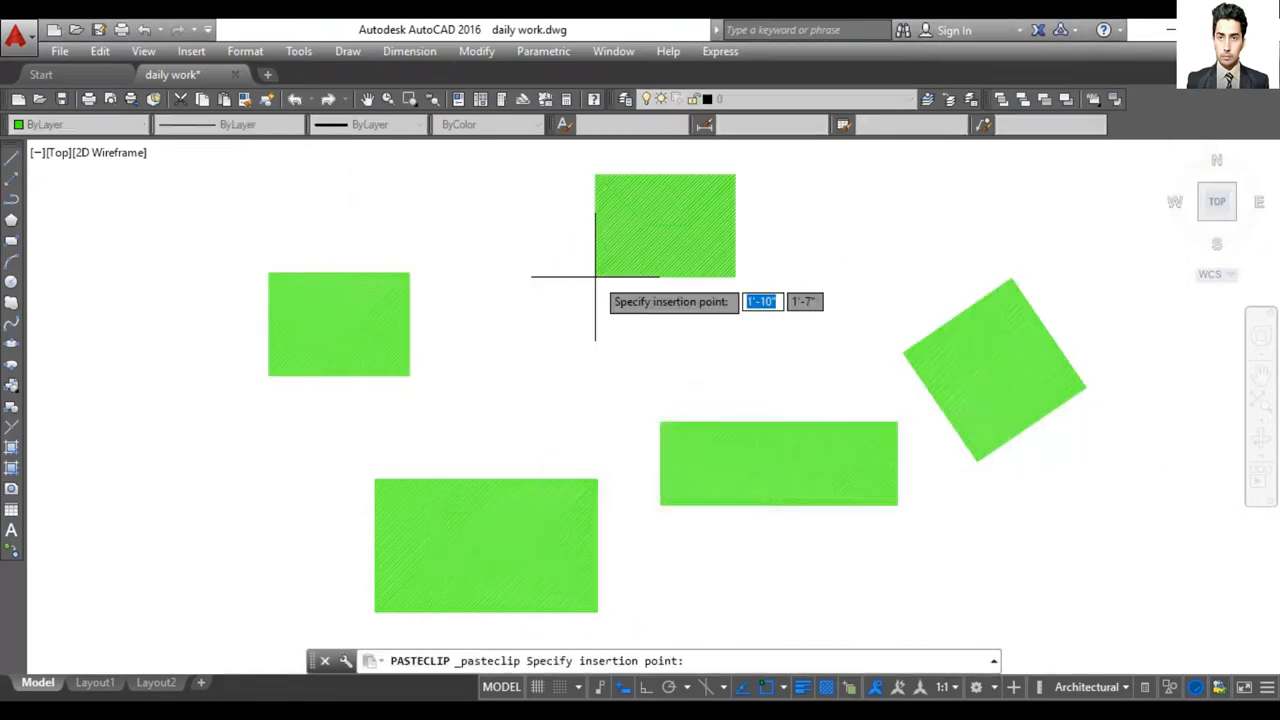
pyautogui.click(500, 356)
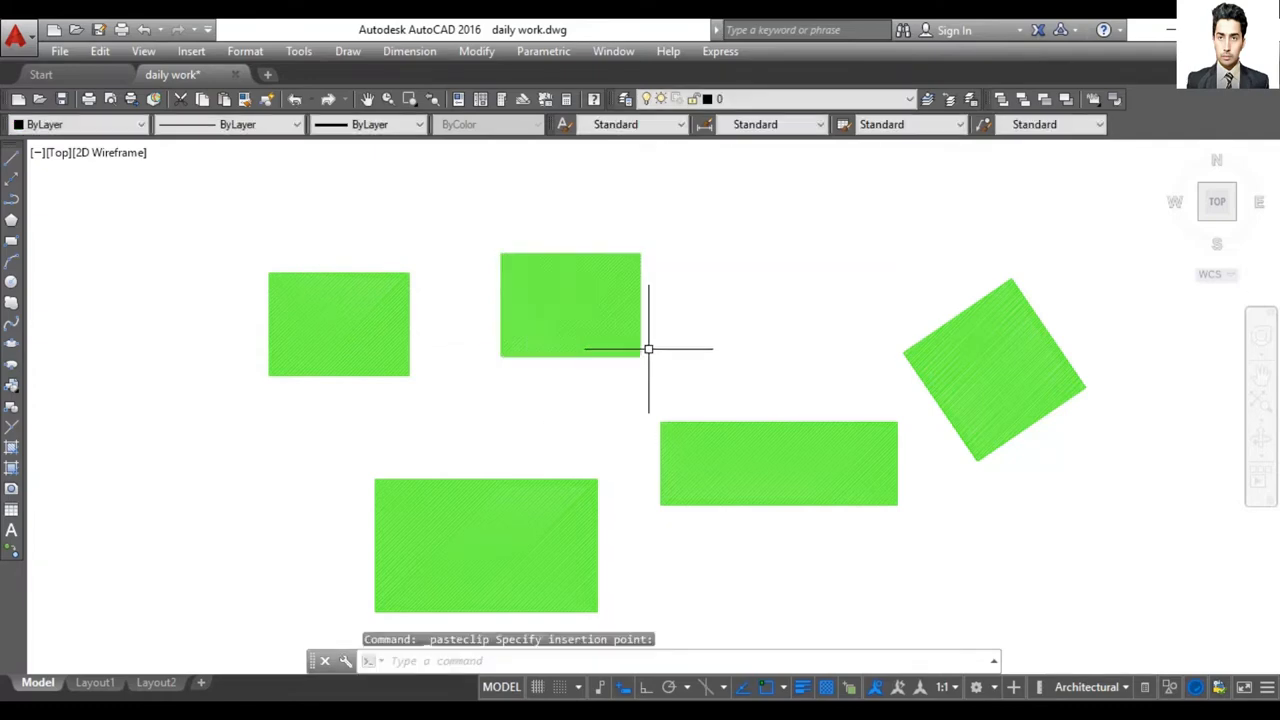
pyautogui.click(596, 303)
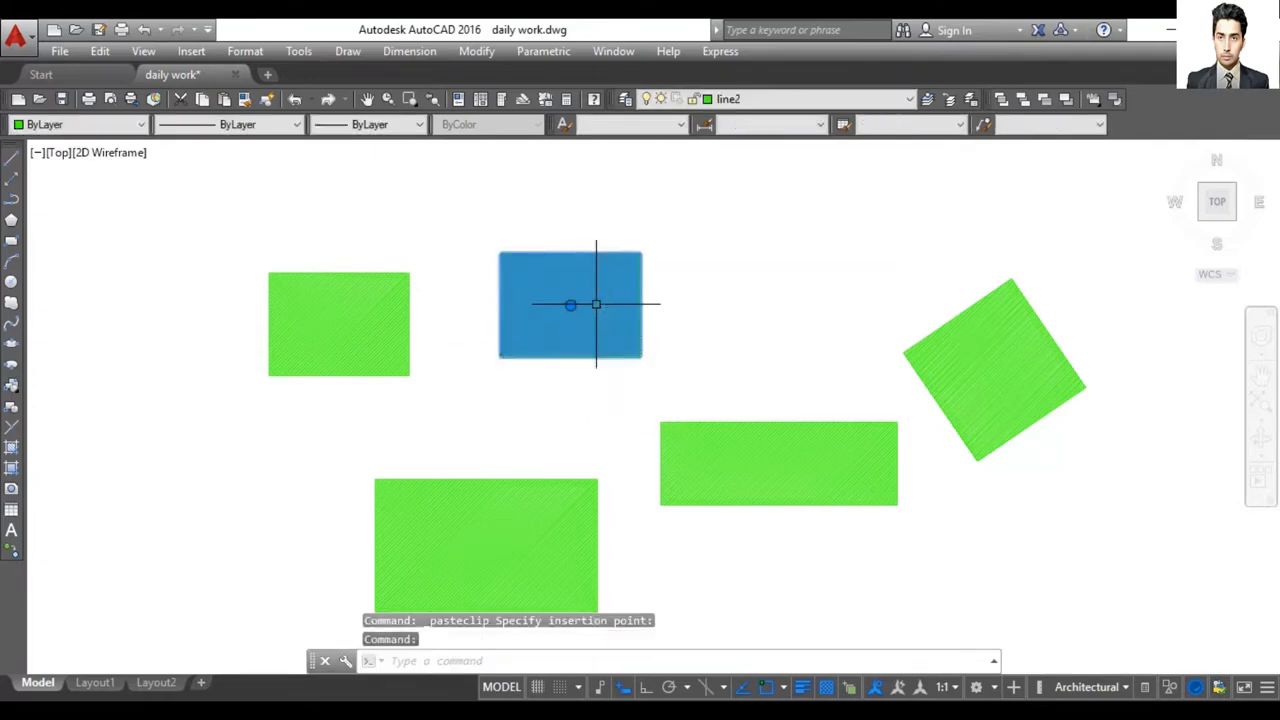
pyautogui.press('Delete')
pyautogui.click(494, 51)
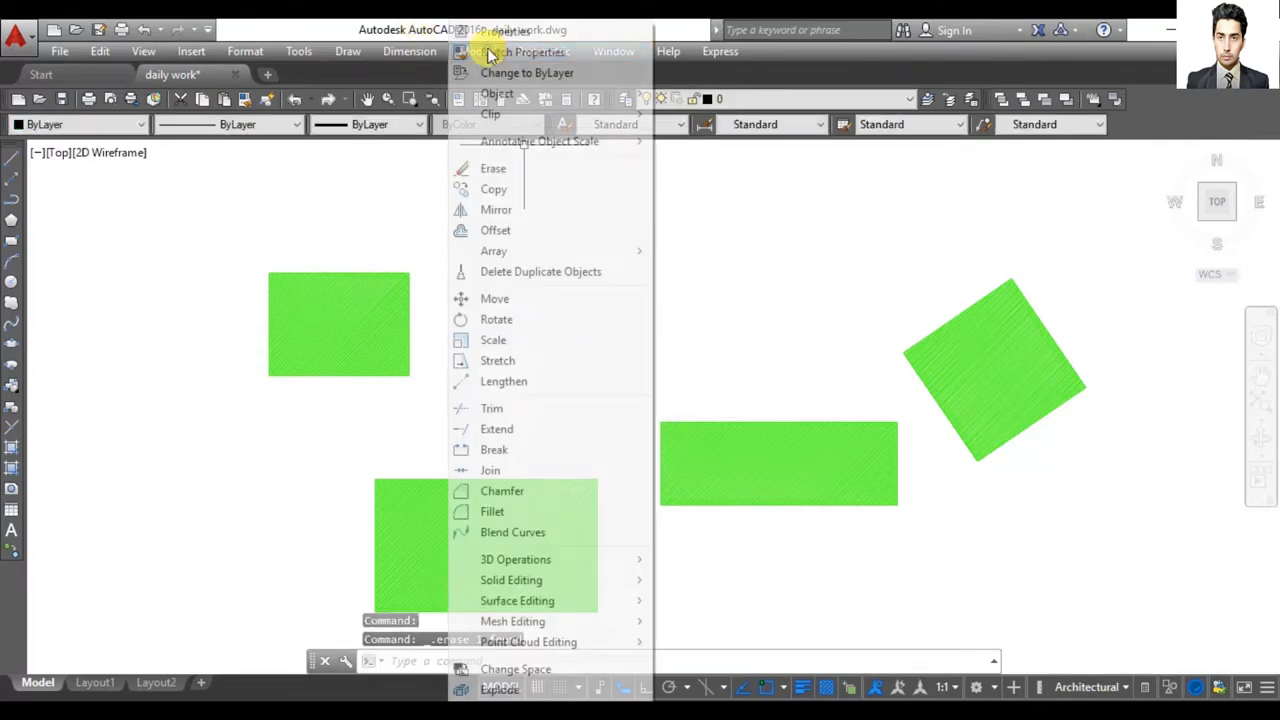
pyautogui.click(494, 190)
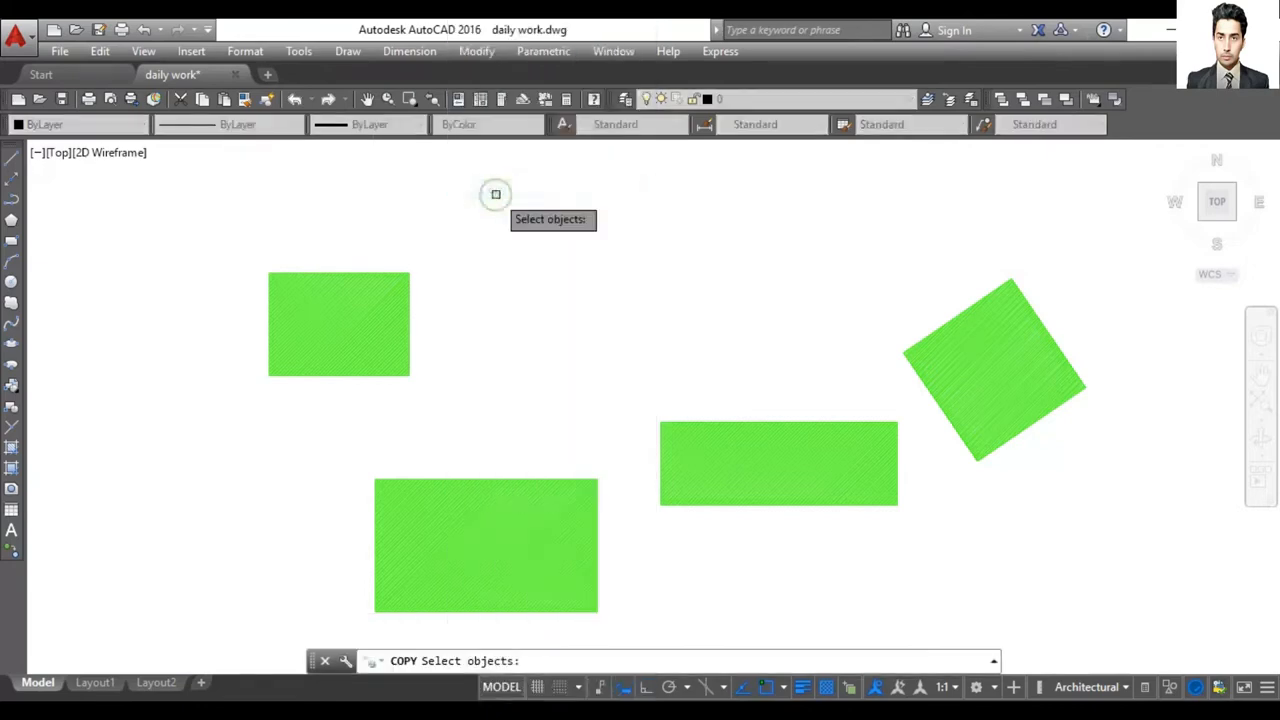
pyautogui.click(398, 290)
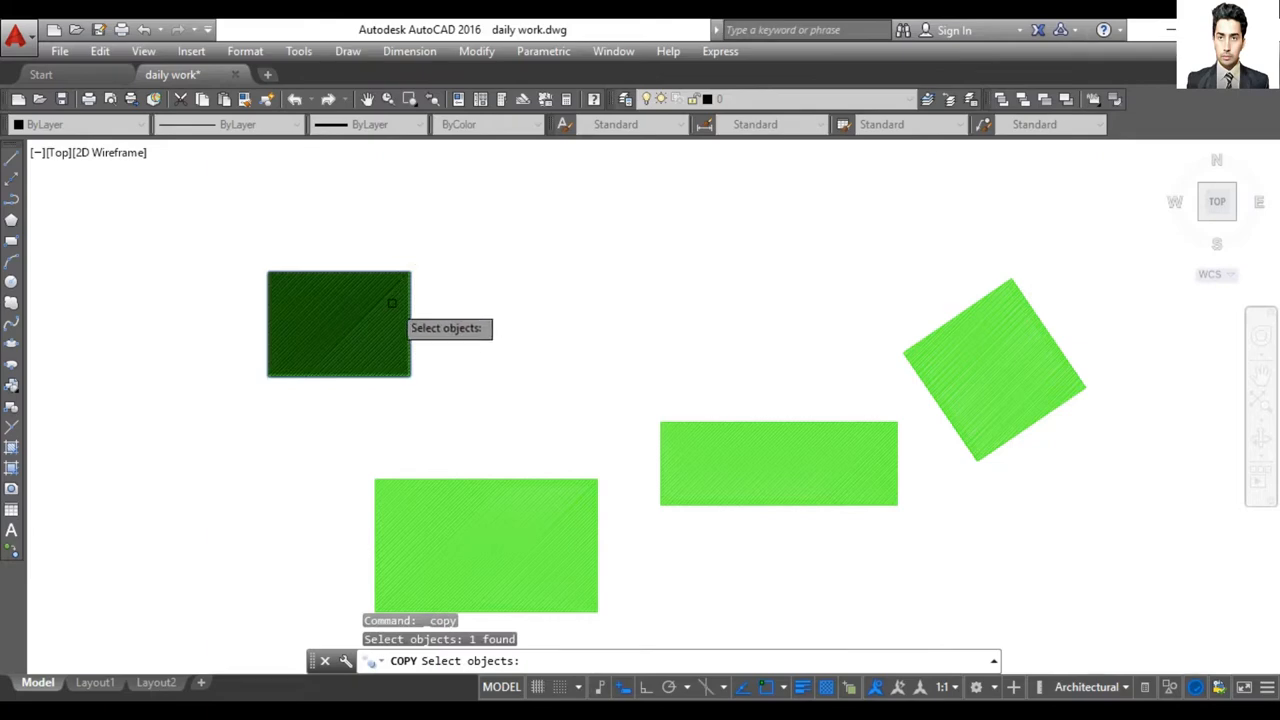
pyautogui.click(389, 298)
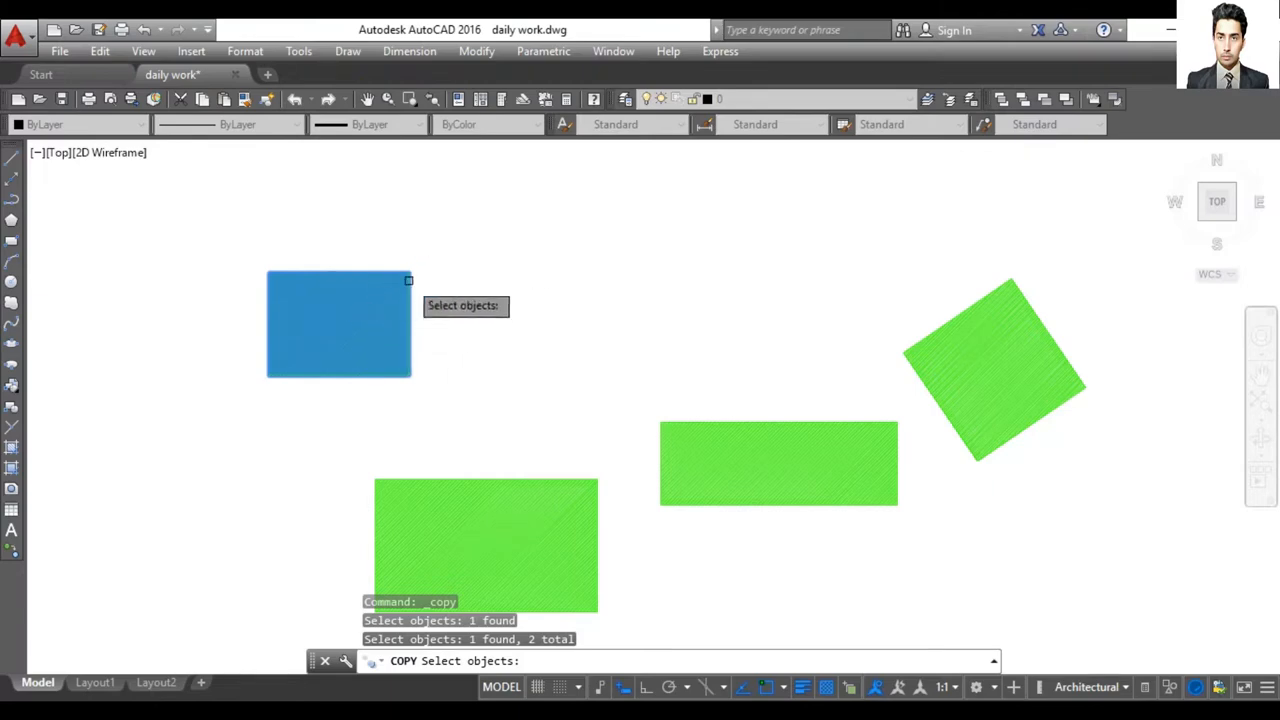
pyautogui.press('Escape')
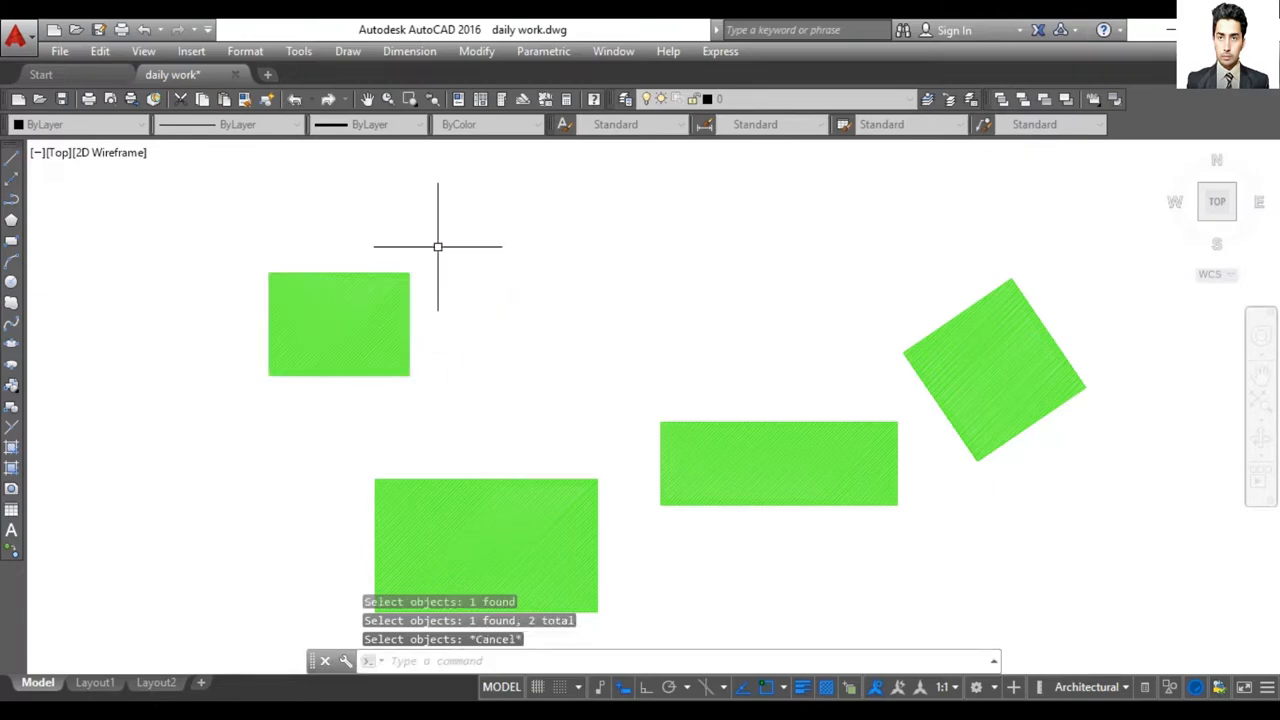
pyautogui.click(437, 247)
pyautogui.click(268, 398)
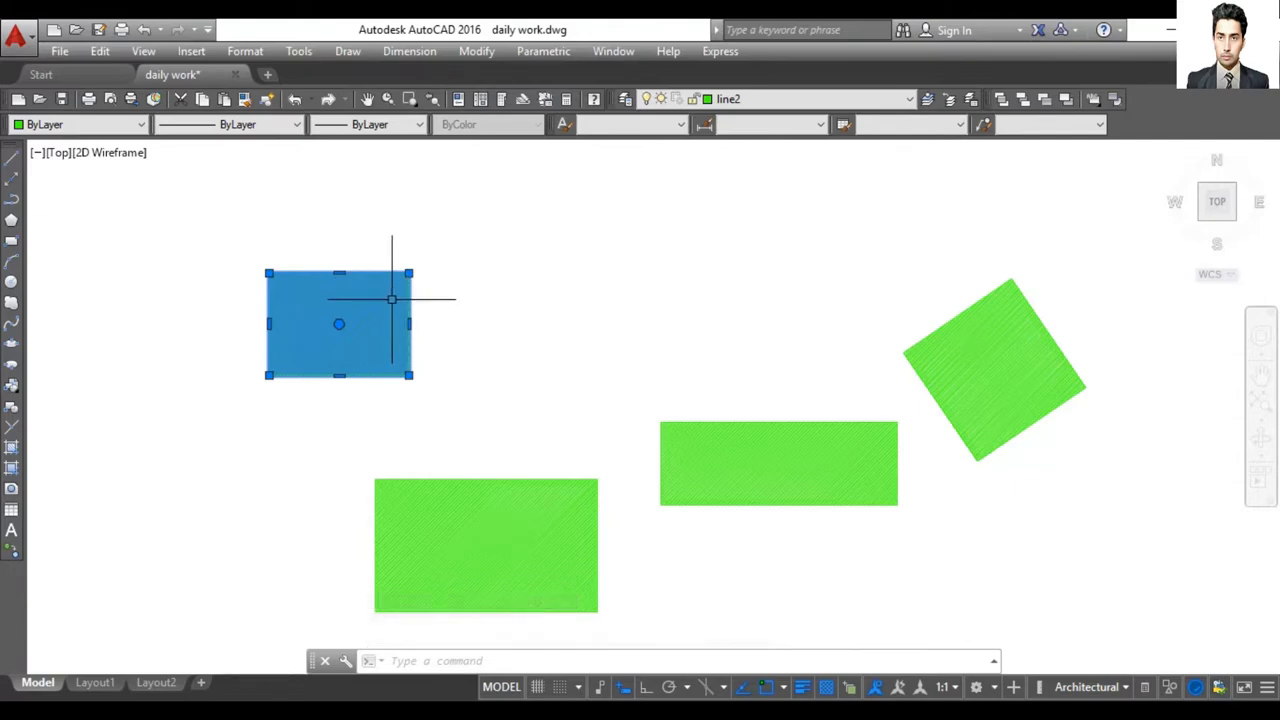
pyautogui.click(433, 237)
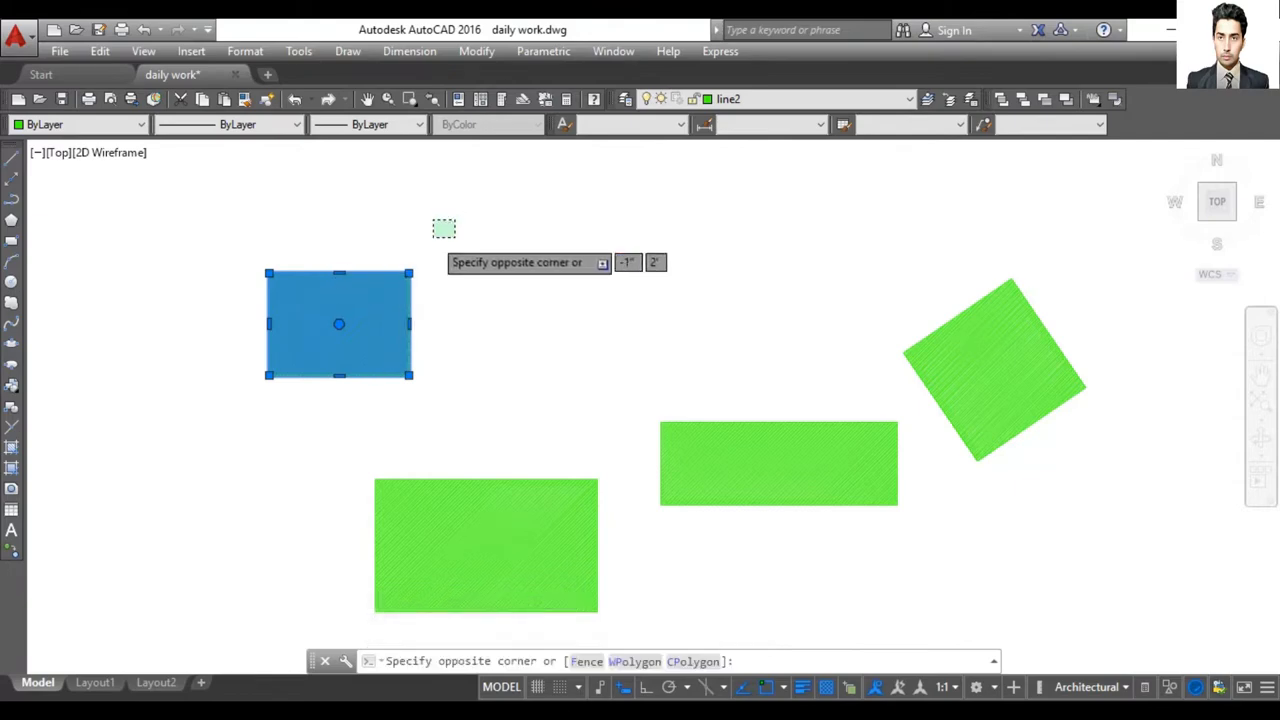
pyautogui.press('Escape')
pyautogui.press('Escape')
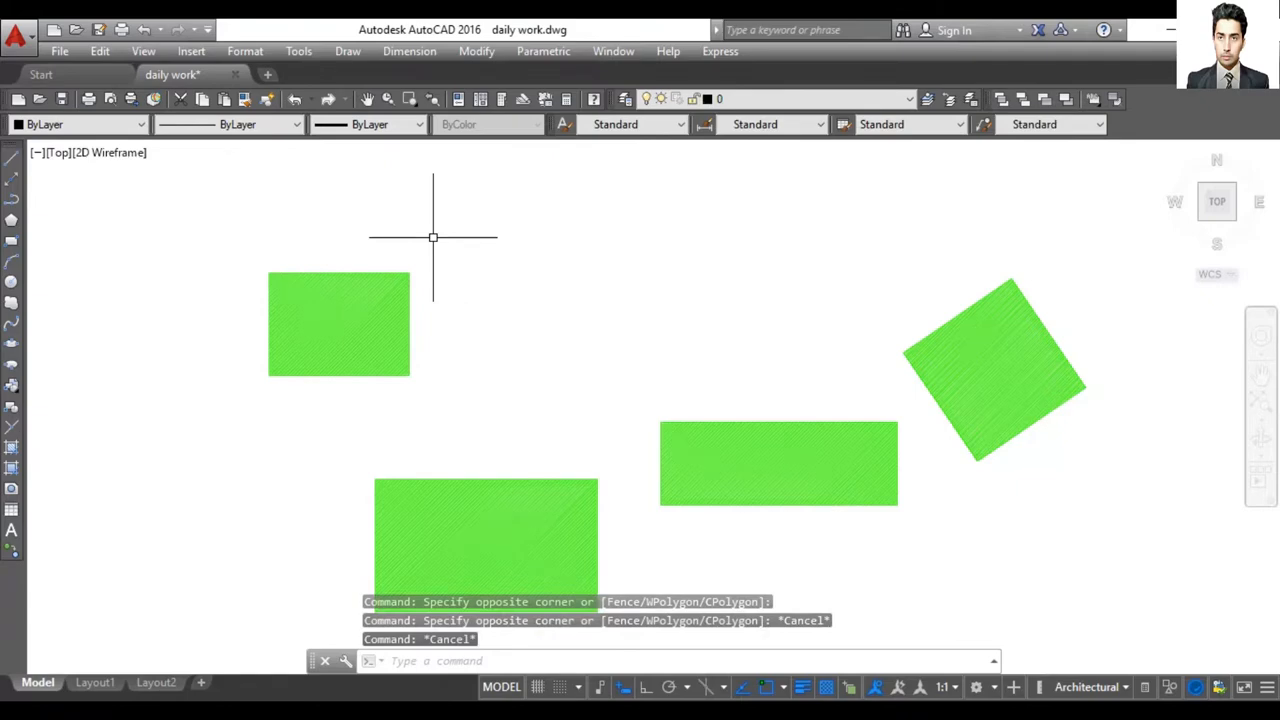
# - Copy the small upper rectangle with its hatch from its upper-right corner, placing copies to its right, lower left and upper left
pyautogui.click(433, 239)
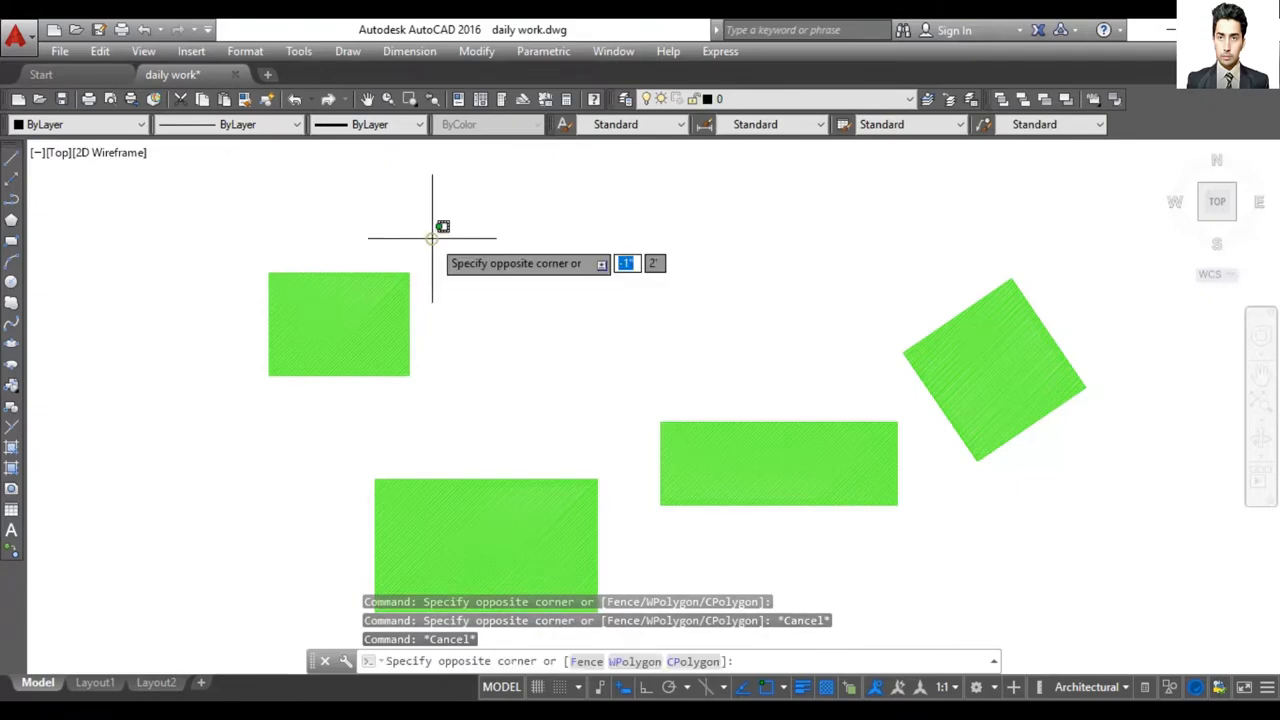
pyautogui.click(257, 414)
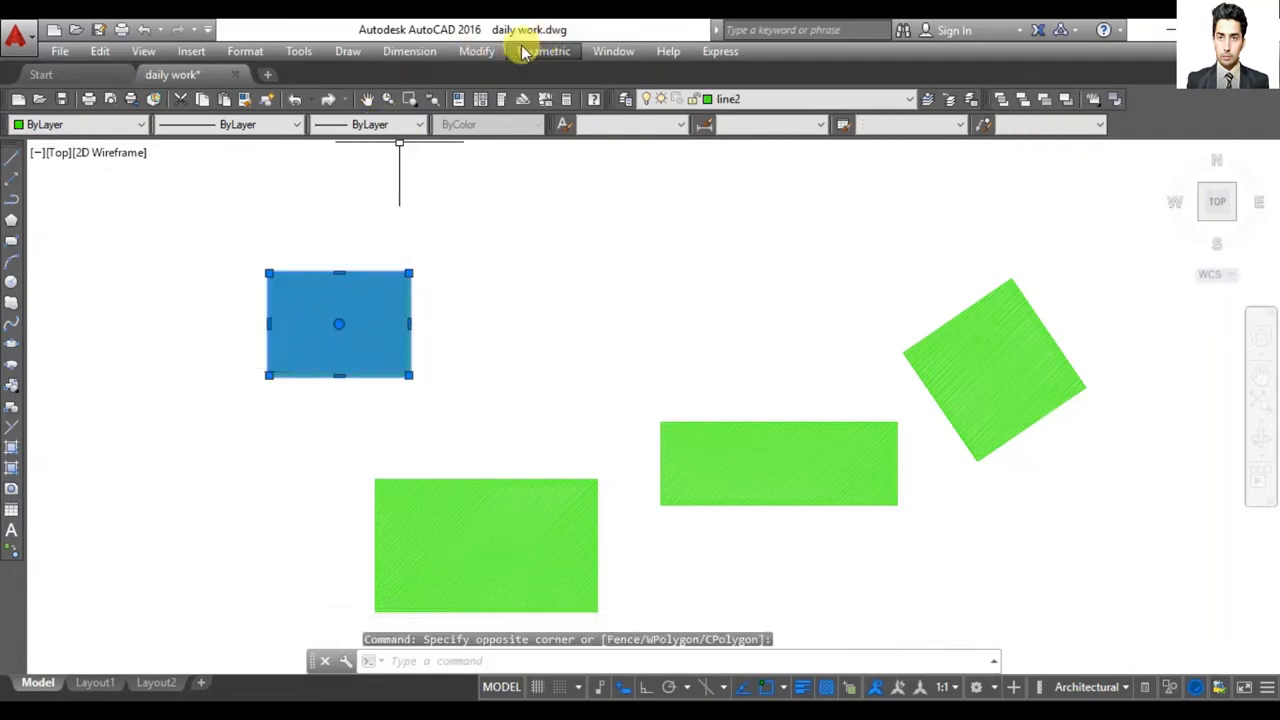
pyautogui.click(476, 51)
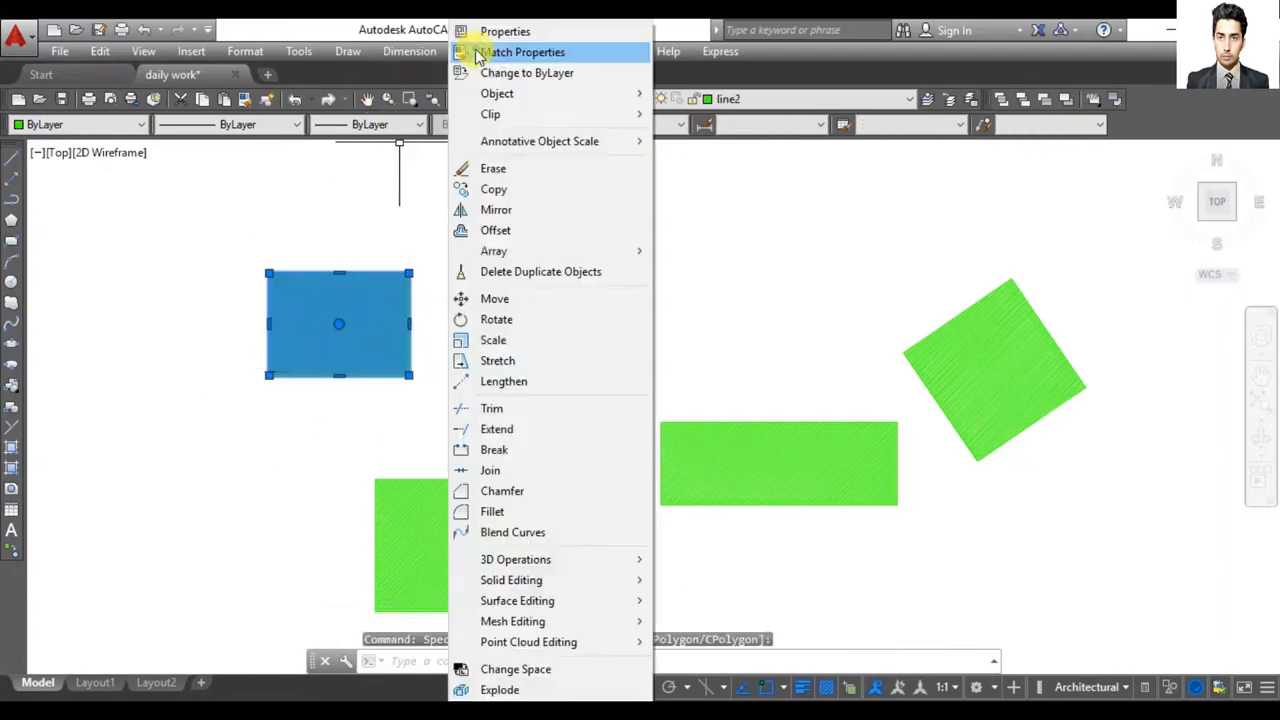
pyautogui.click(495, 190)
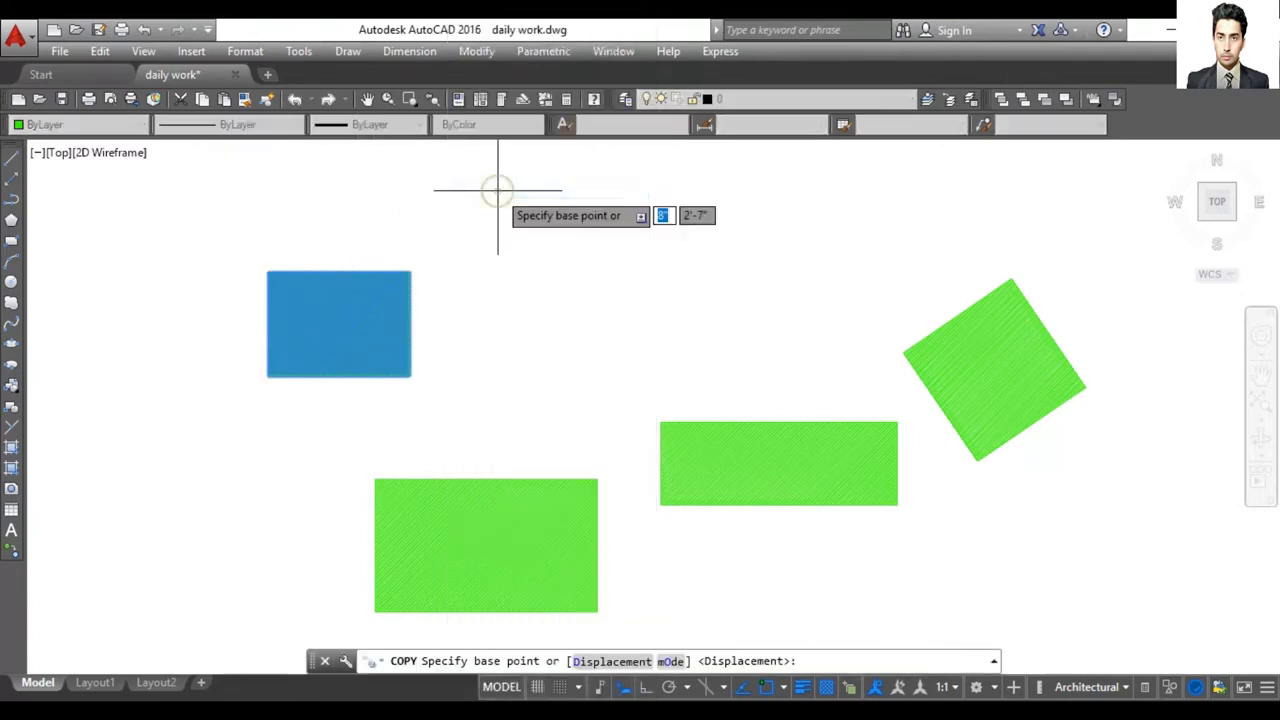
pyautogui.click(409, 272)
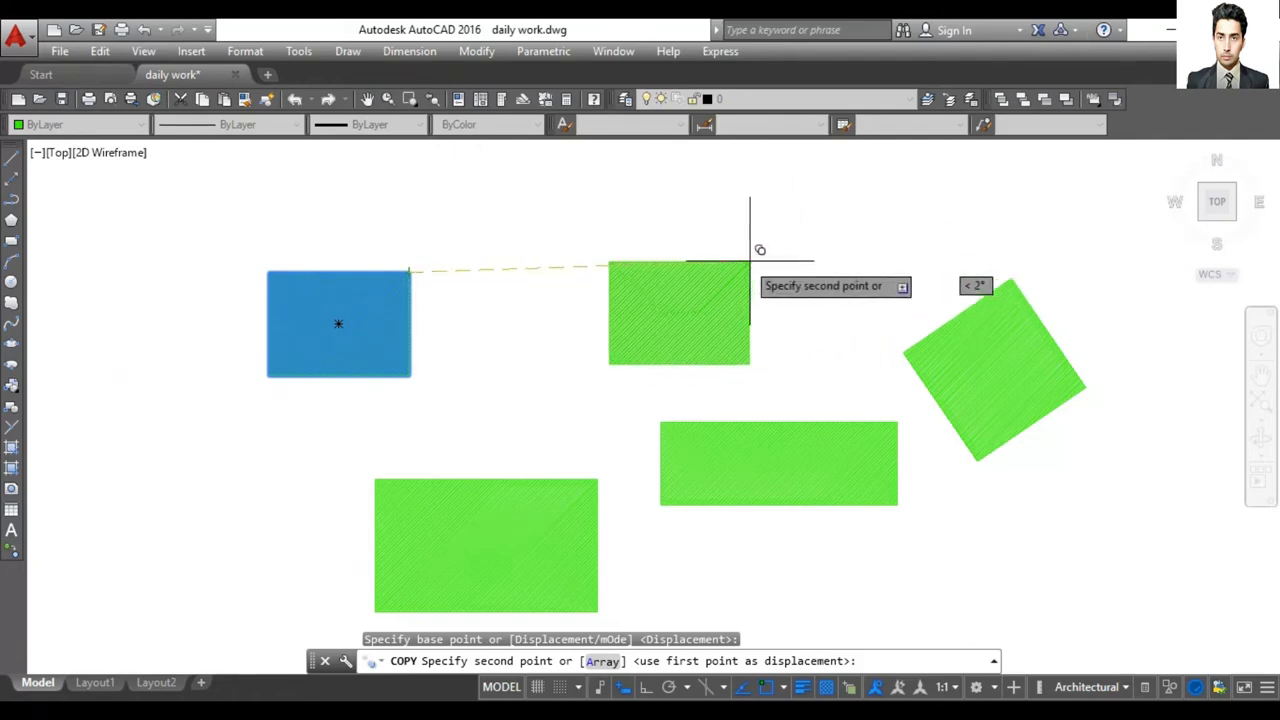
pyautogui.click(716, 261)
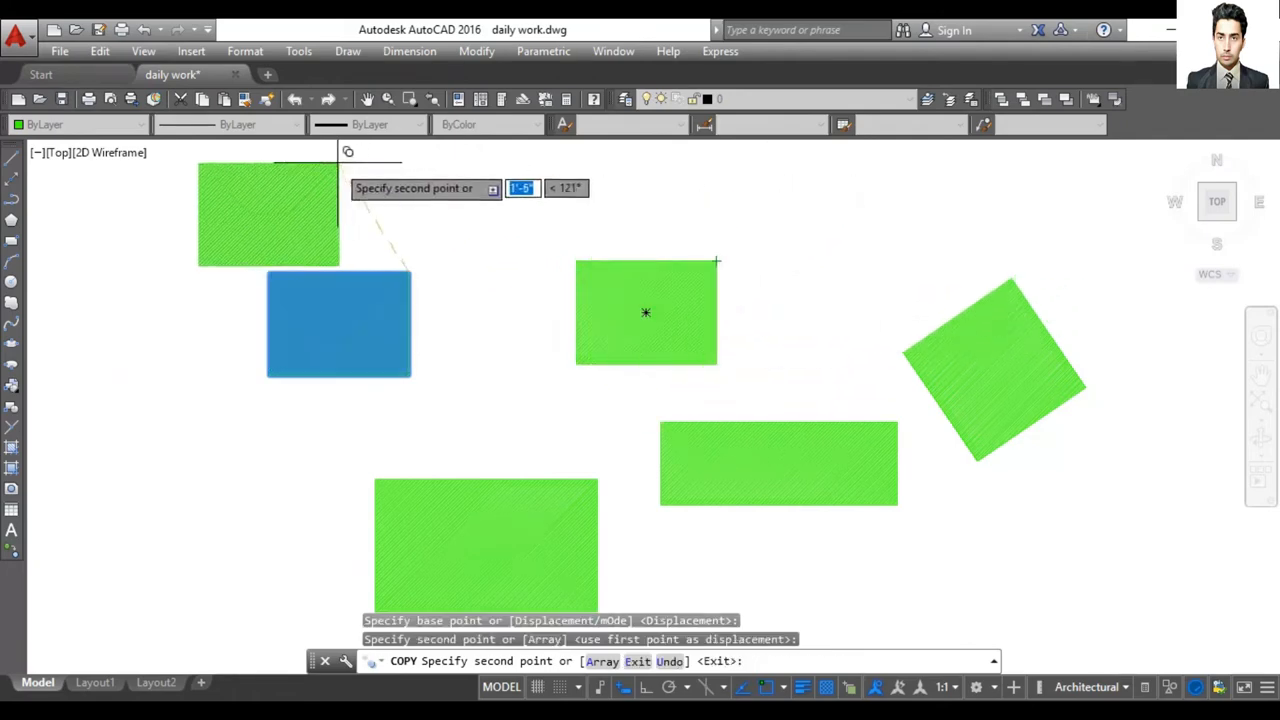
pyautogui.click(209, 414)
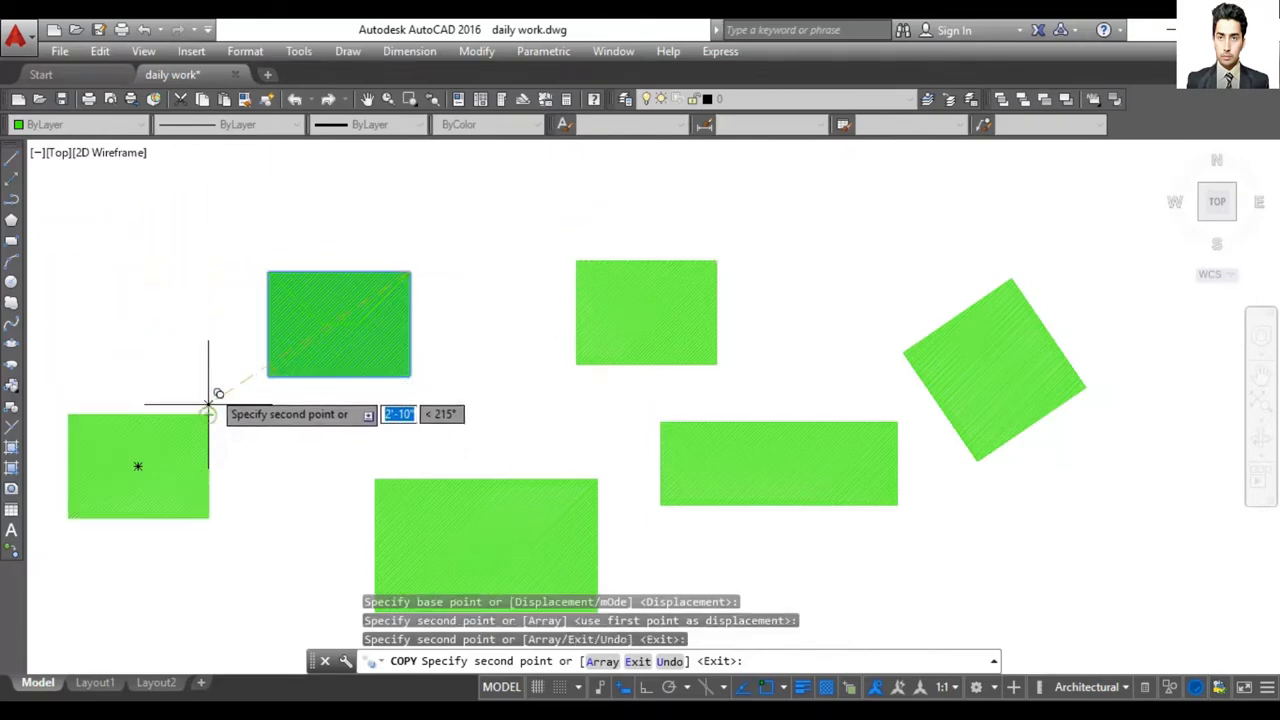
pyautogui.click(183, 191)
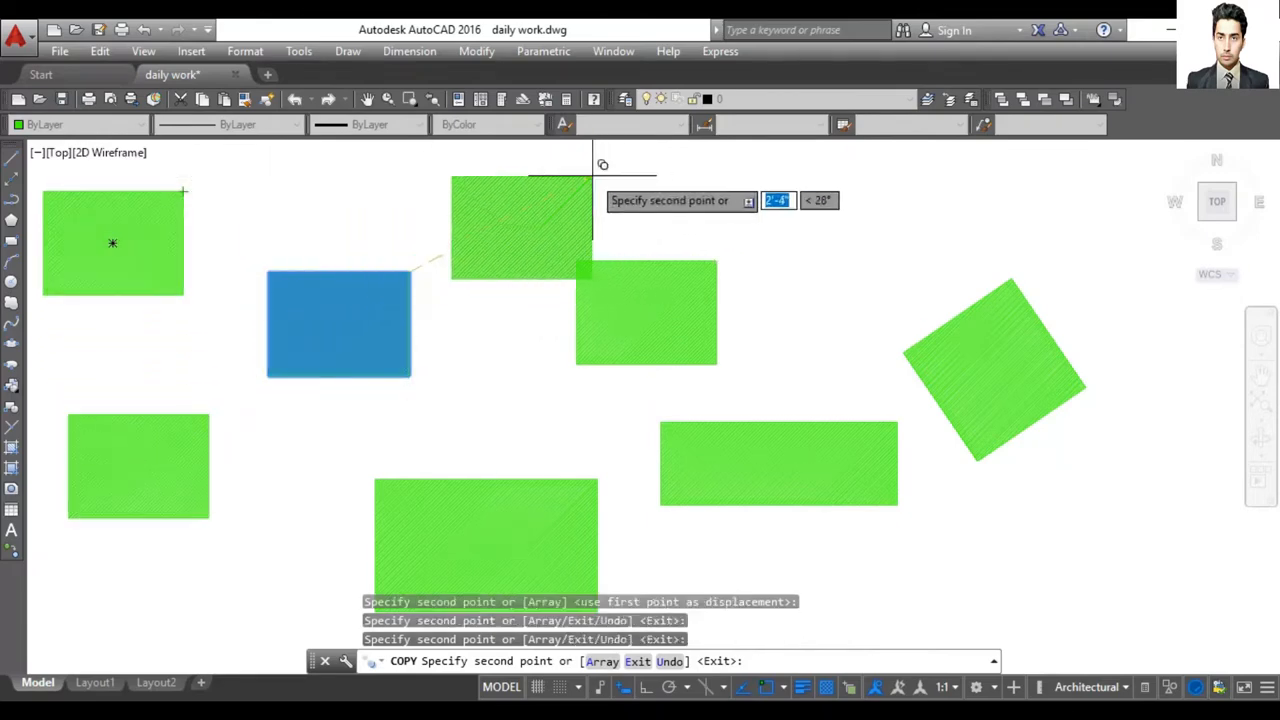
pyautogui.click(567, 270)
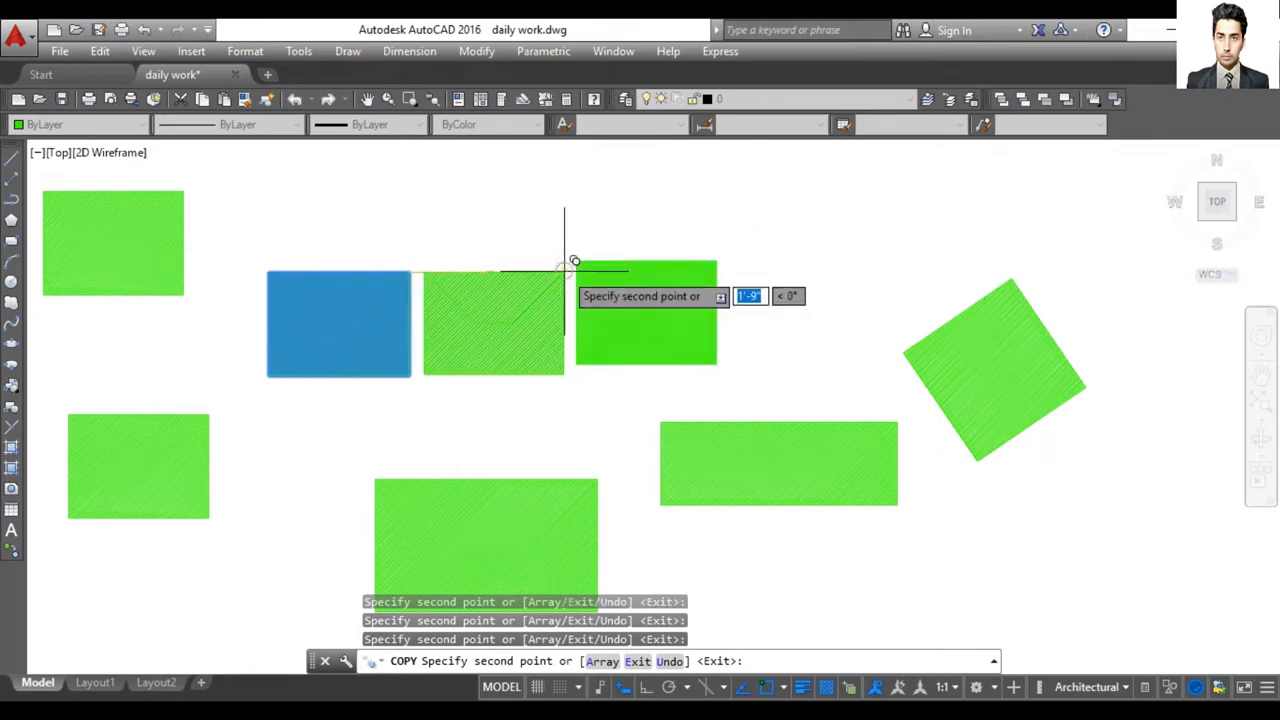
pyautogui.press('Escape')
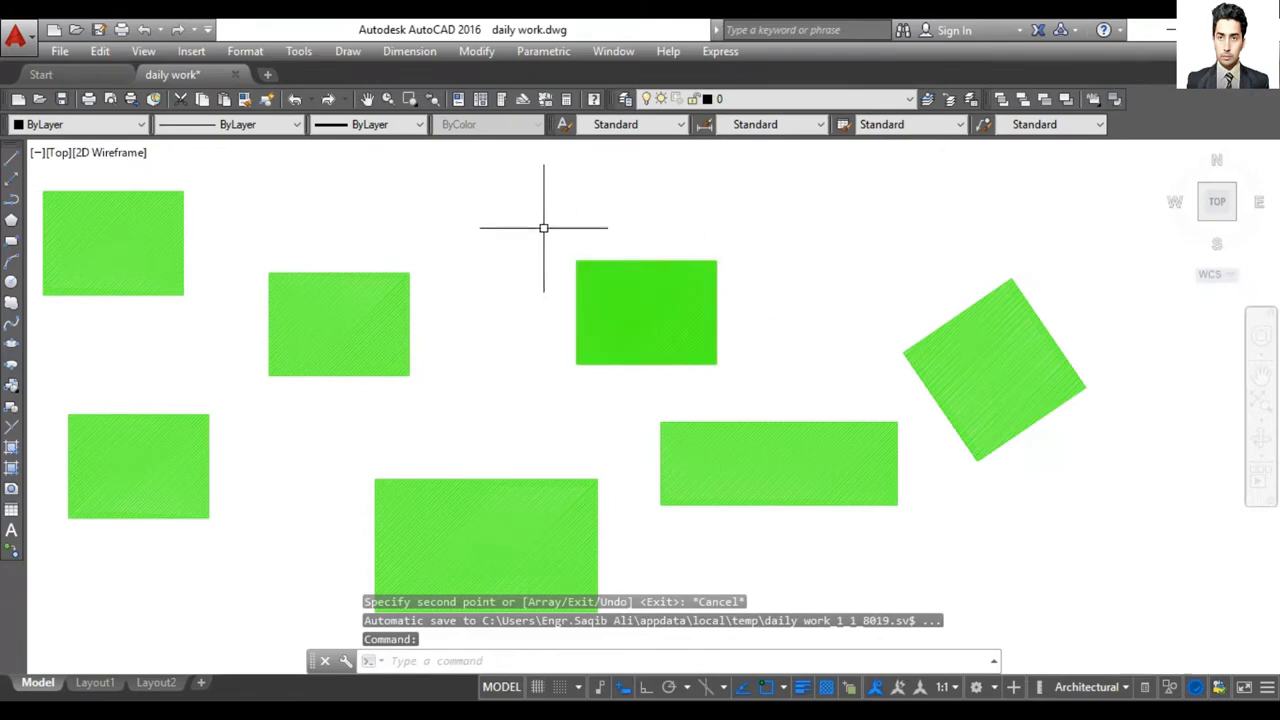
pyautogui.click(476, 51)
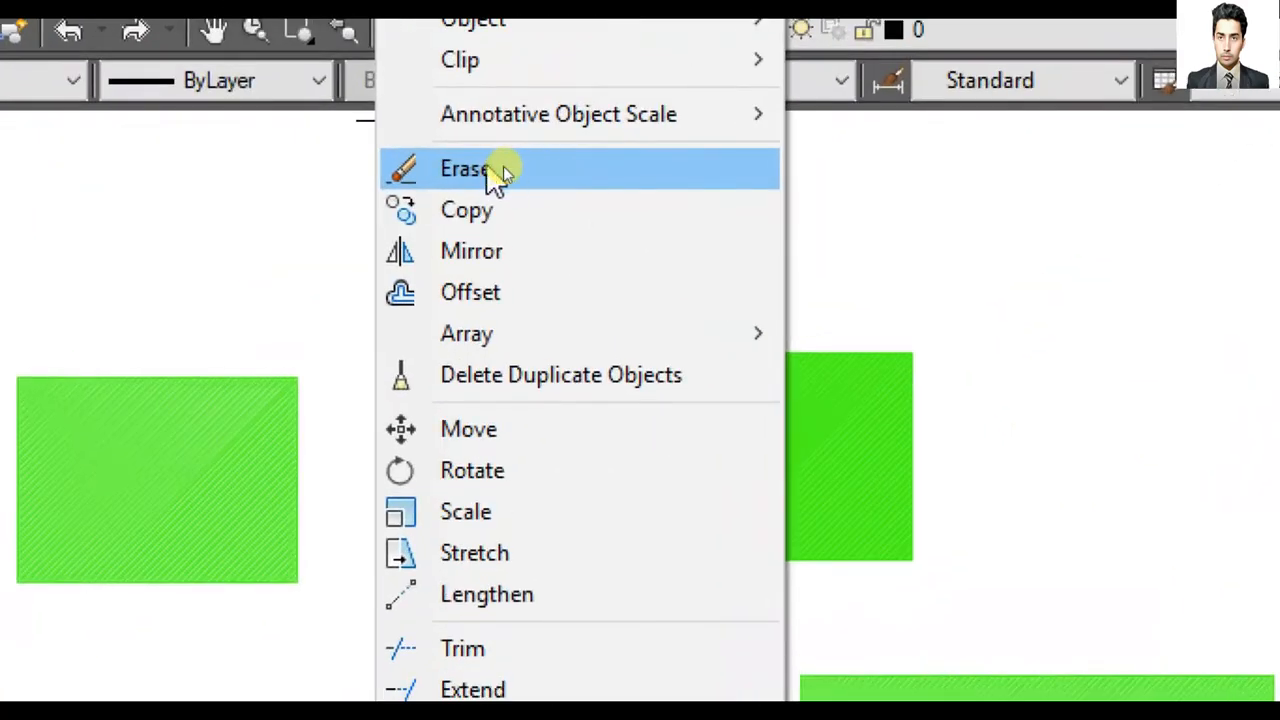
pyautogui.click(500, 175)
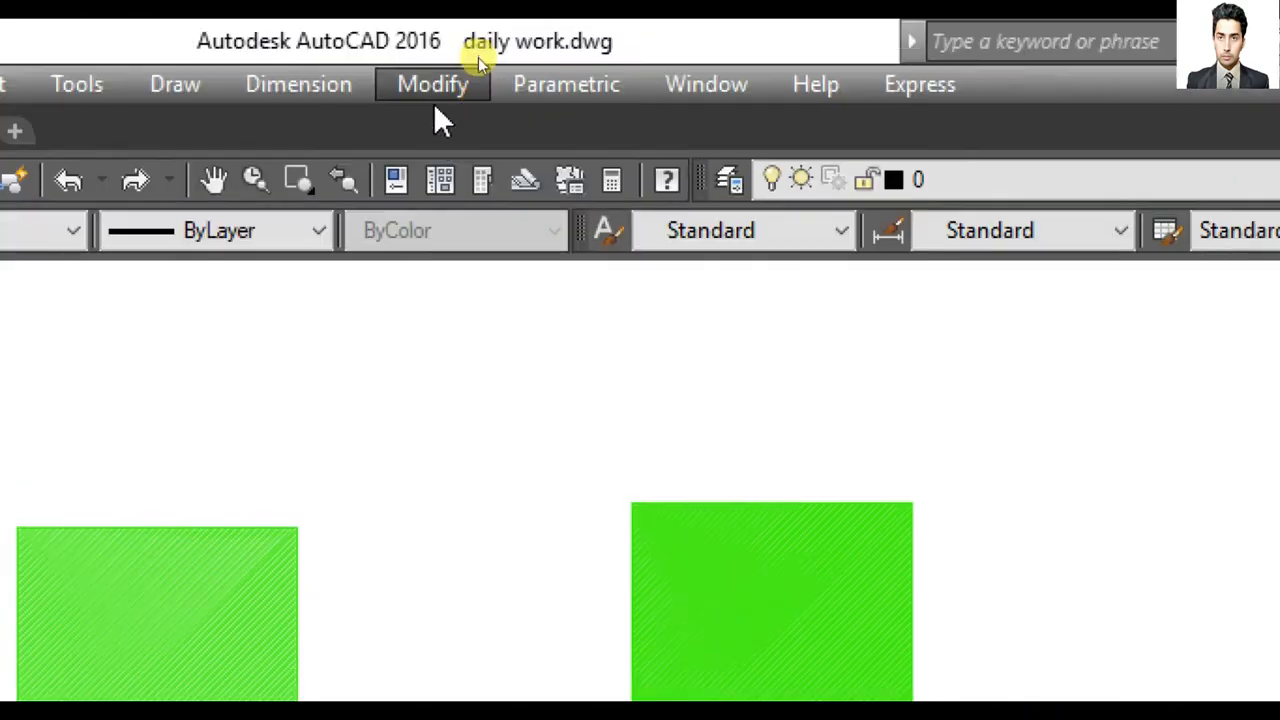
pyautogui.click(418, 72)
pyautogui.click(473, 320)
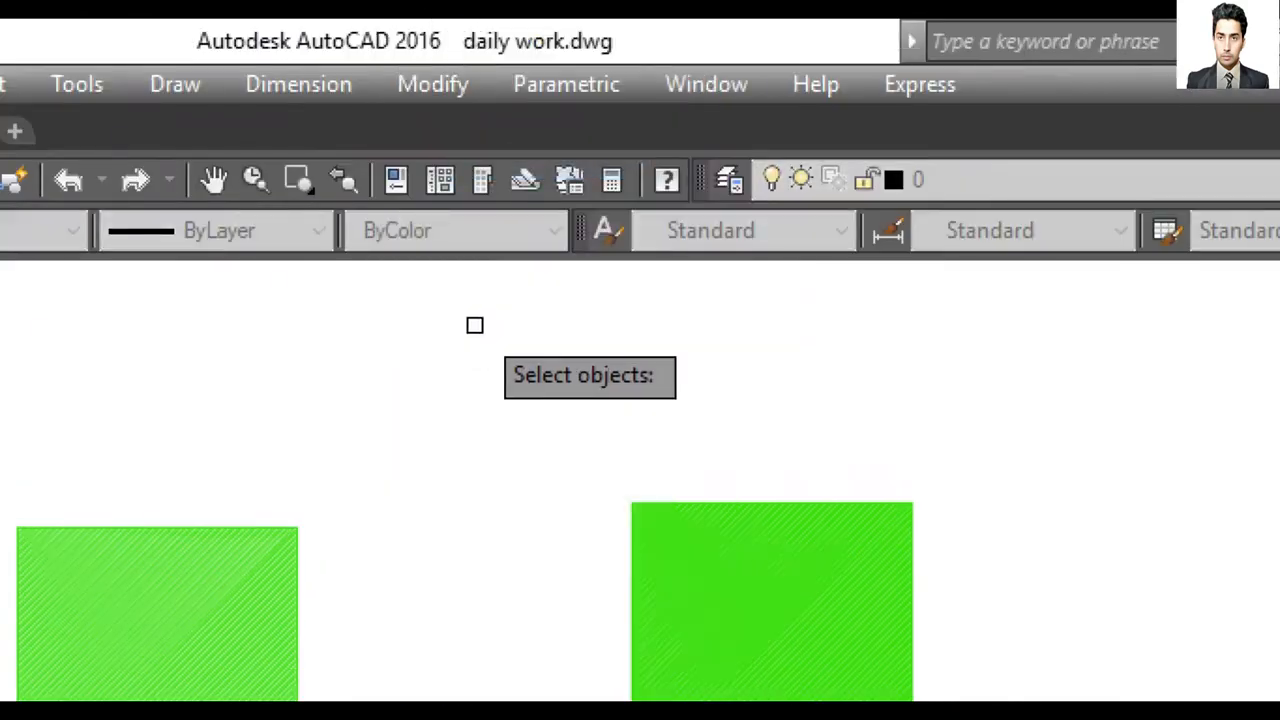
pyautogui.hotkey('alt', 'F4')
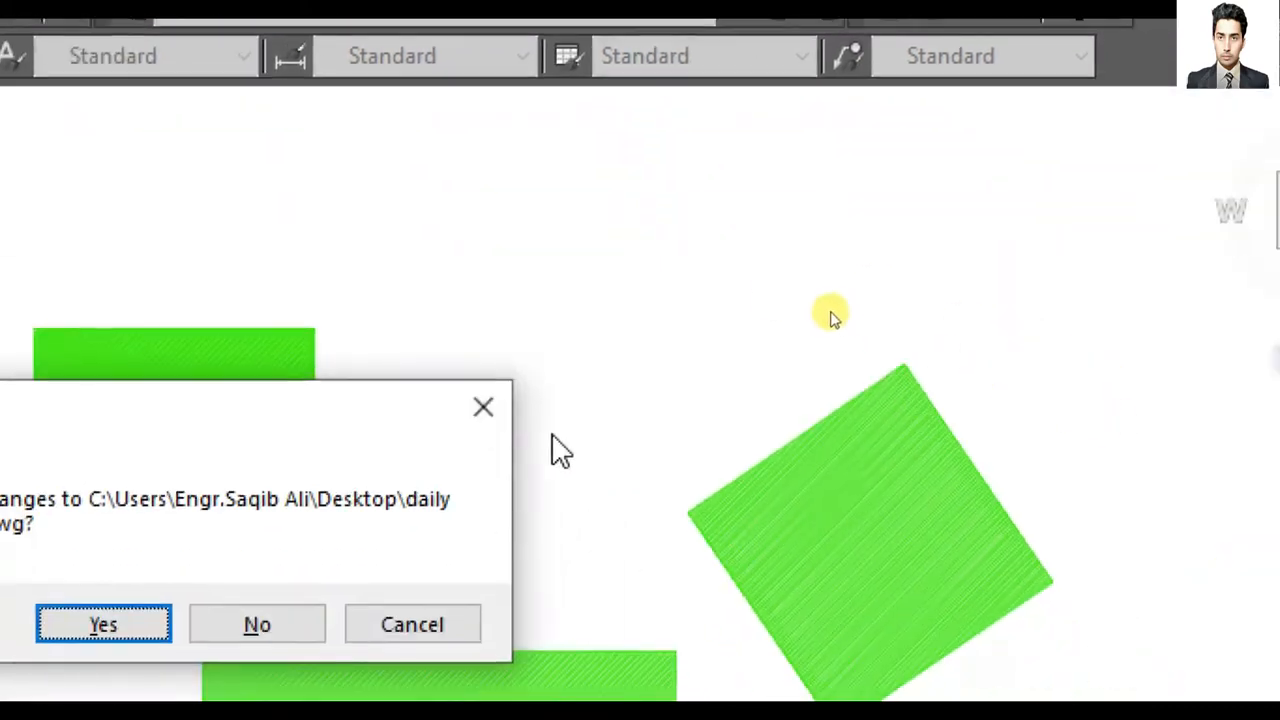
pyautogui.click(483, 407)
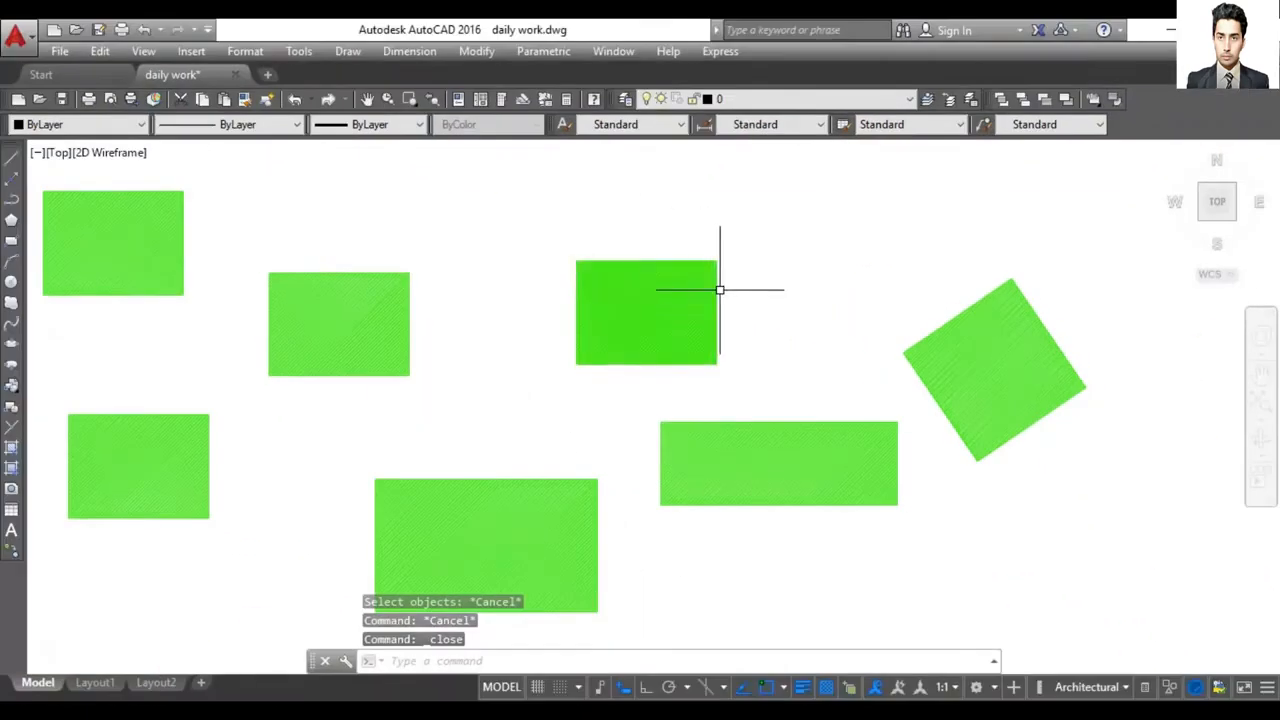
# - Close the daily work drawing, saving its changes, and reopen it from the recent documents
pyautogui.click(649, 293)
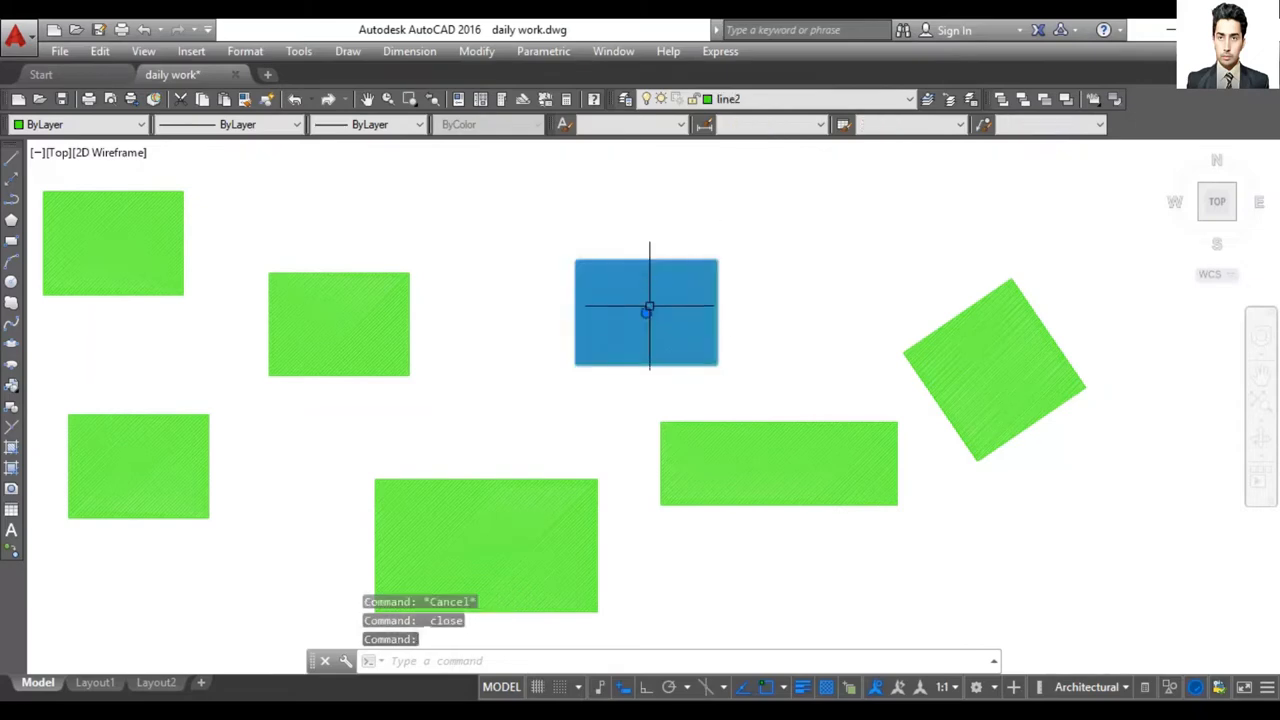
pyautogui.write('CLOSE')
pyautogui.press('Return')
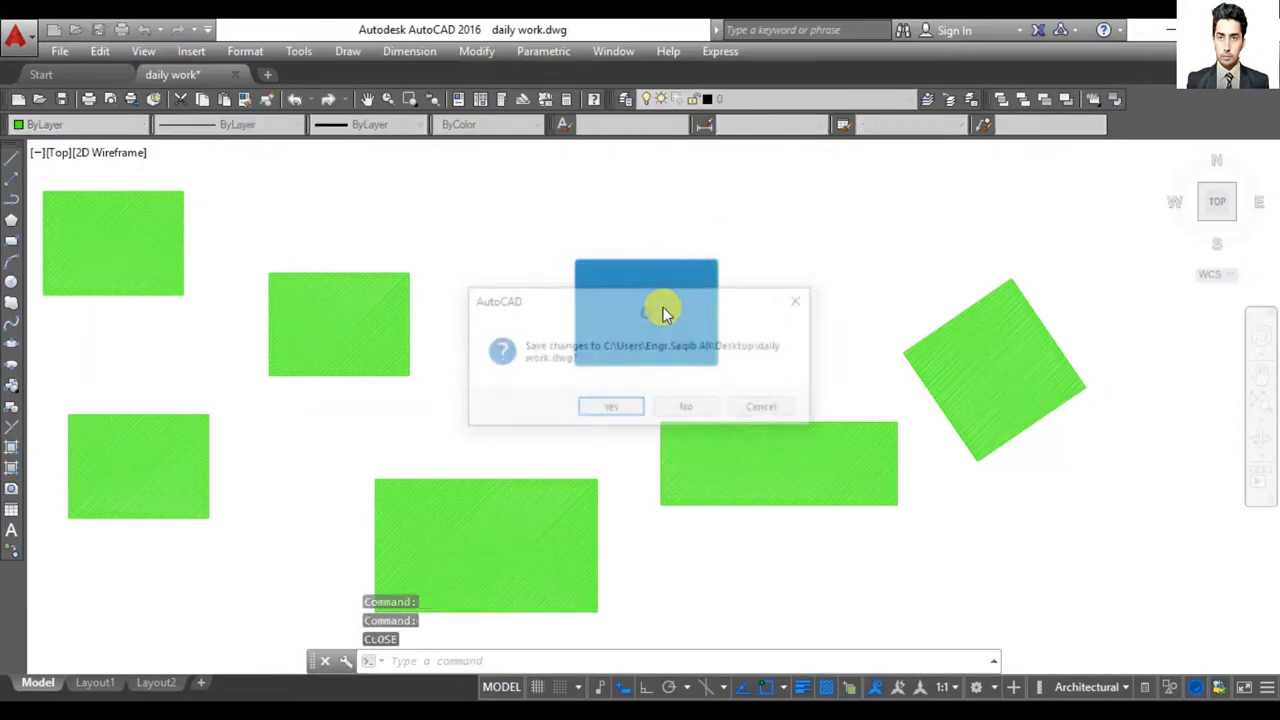
pyautogui.click(623, 406)
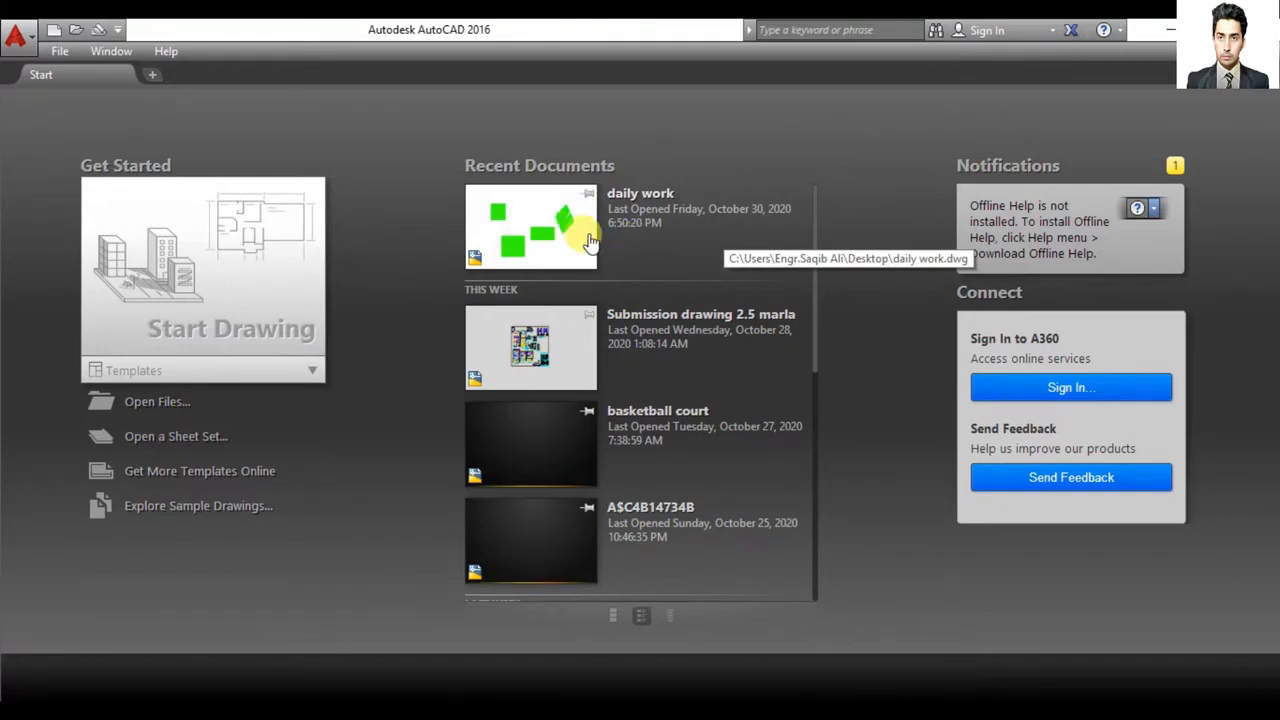
pyautogui.click(588, 238)
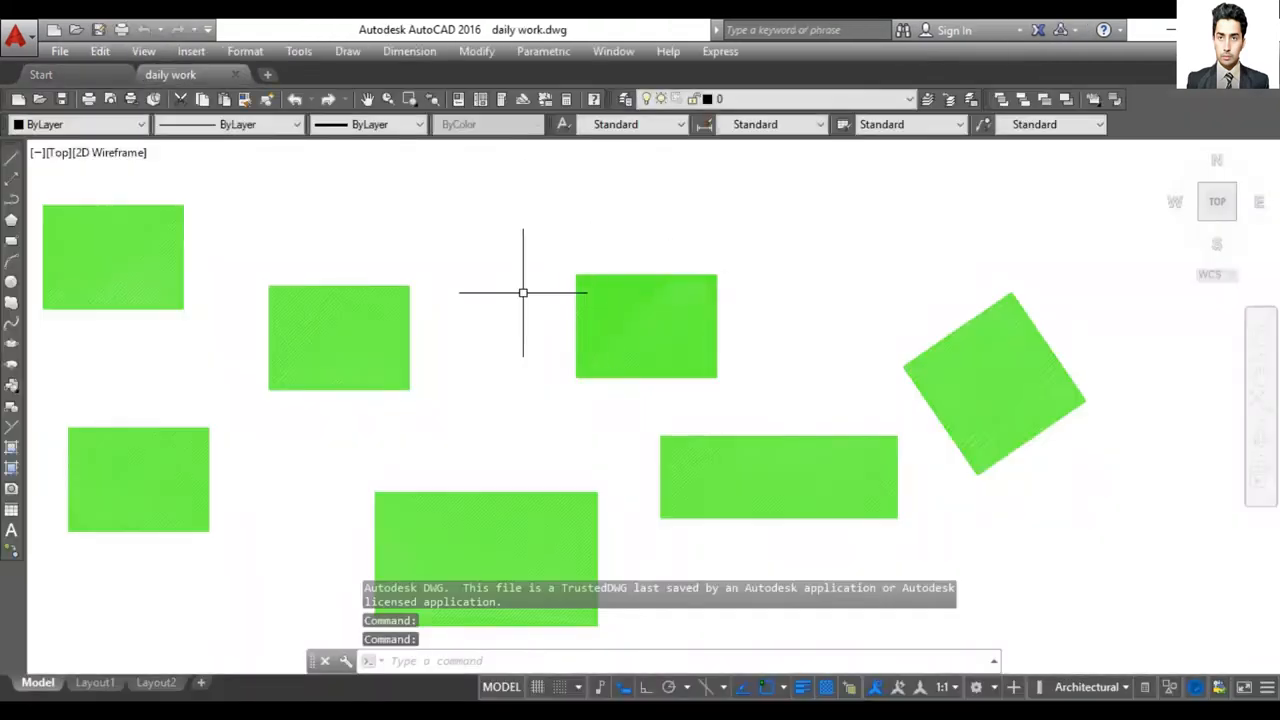
# - Erase only the hatch of the small upper-middle rectangle, using the Erase command
pyautogui.click(478, 52)
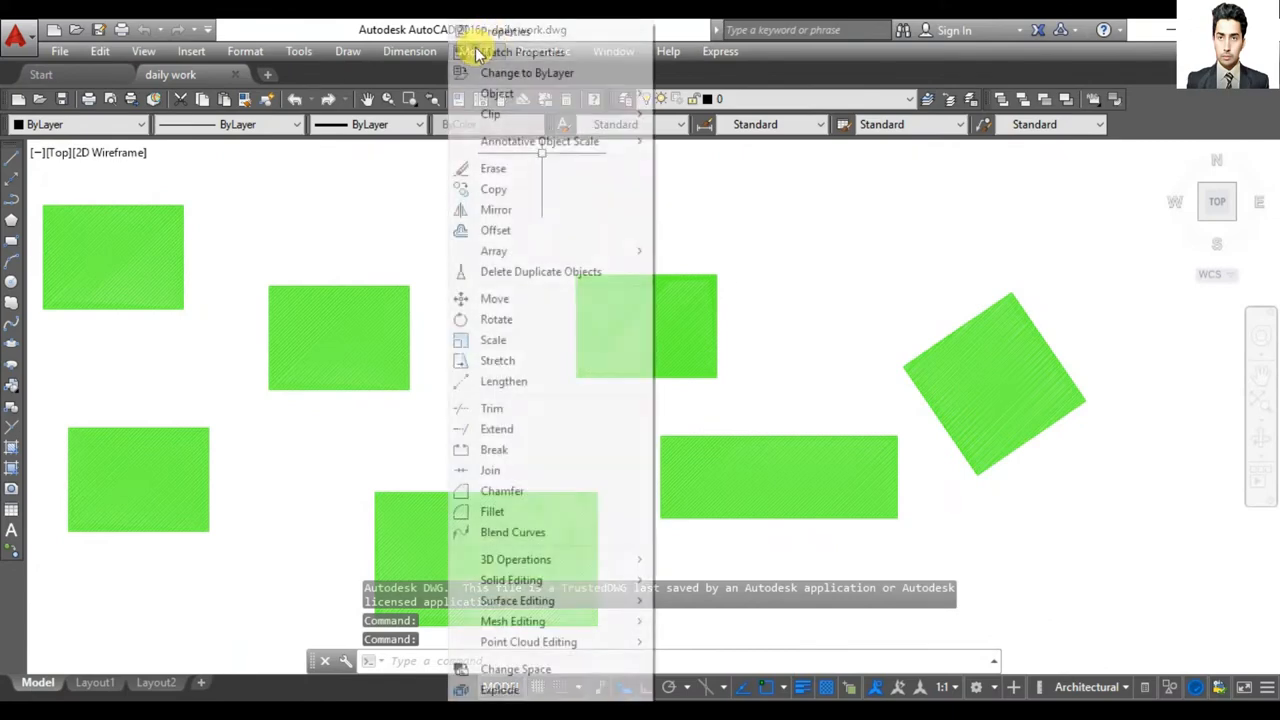
pyautogui.click(503, 175)
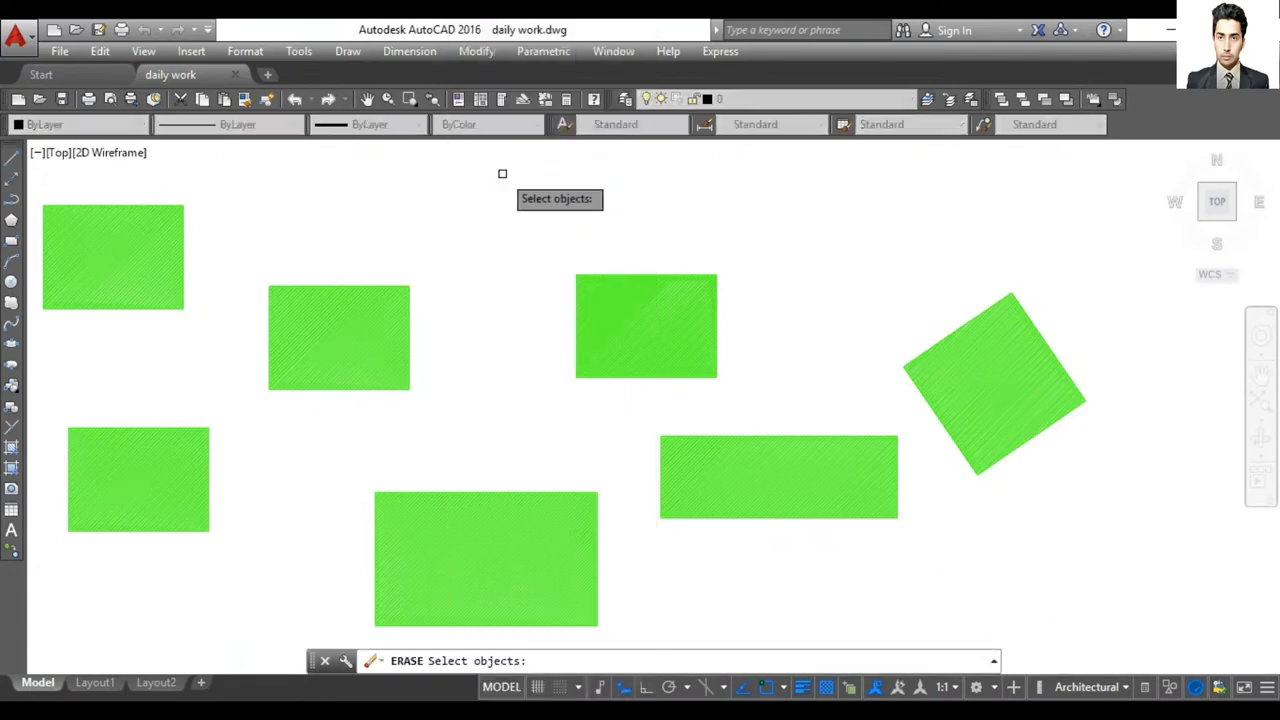
pyautogui.click(618, 323)
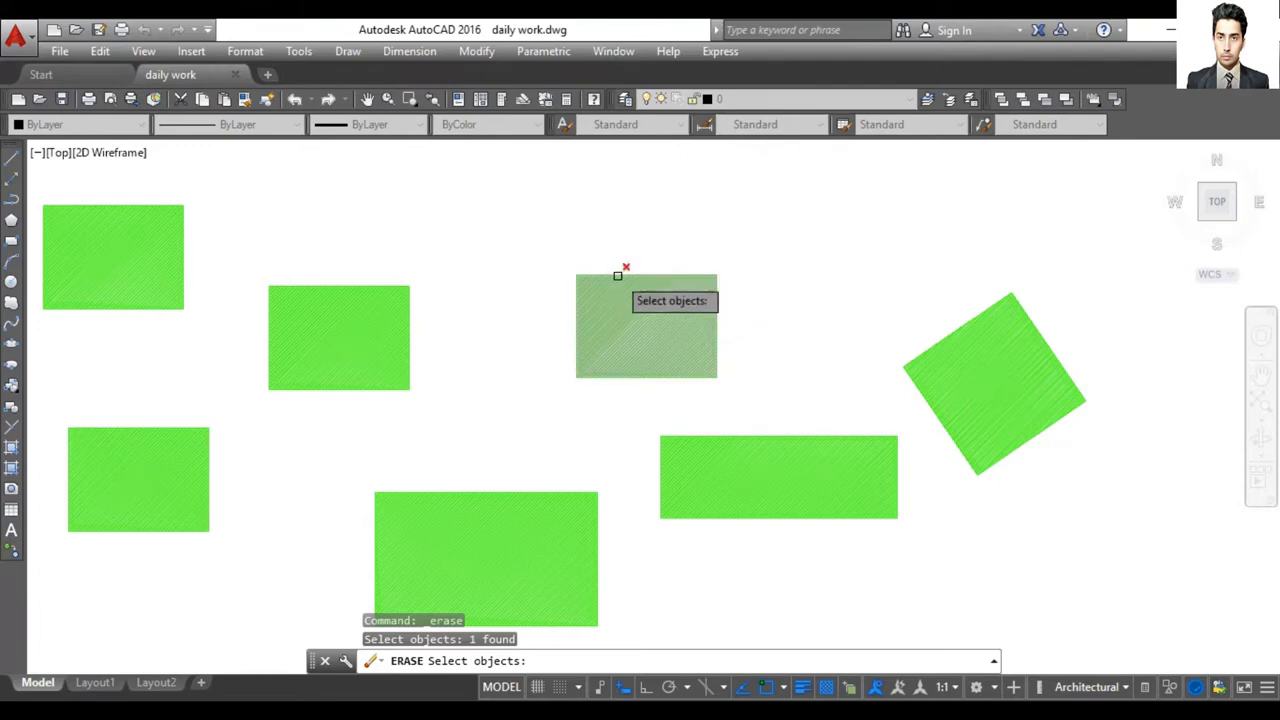
pyautogui.press('Return')
pyautogui.press('Return')
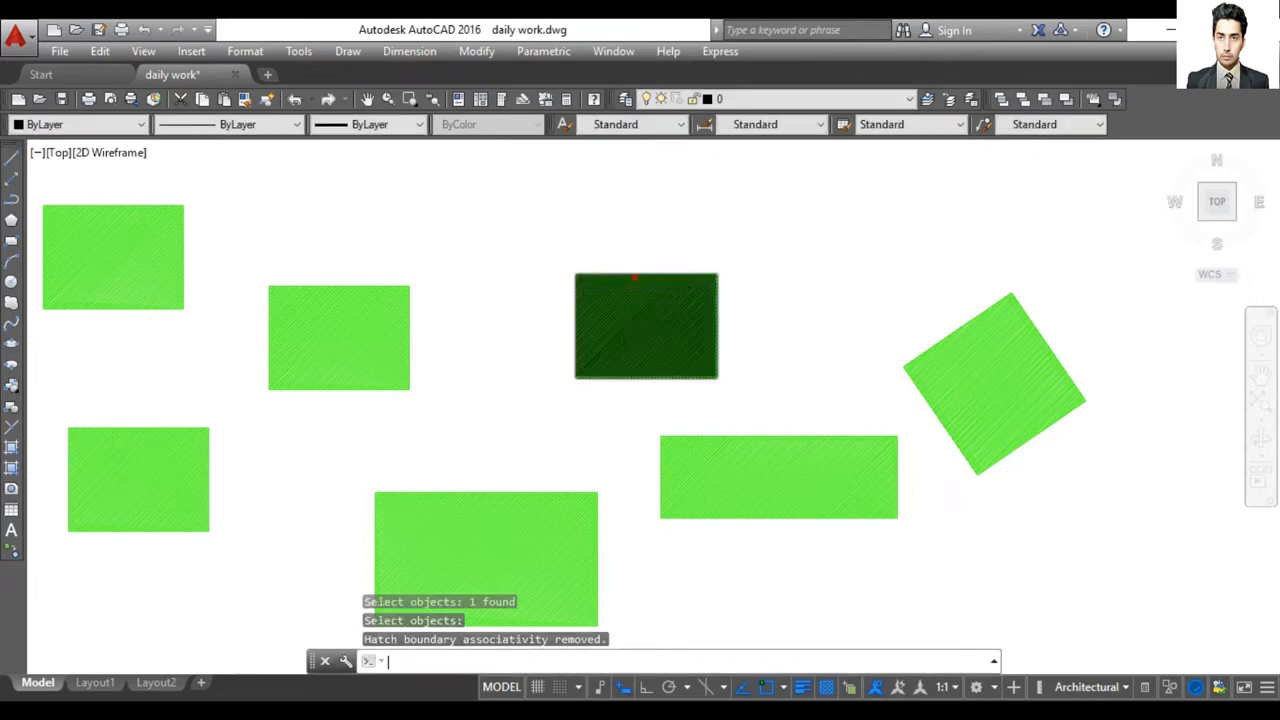
pyautogui.press('Return')
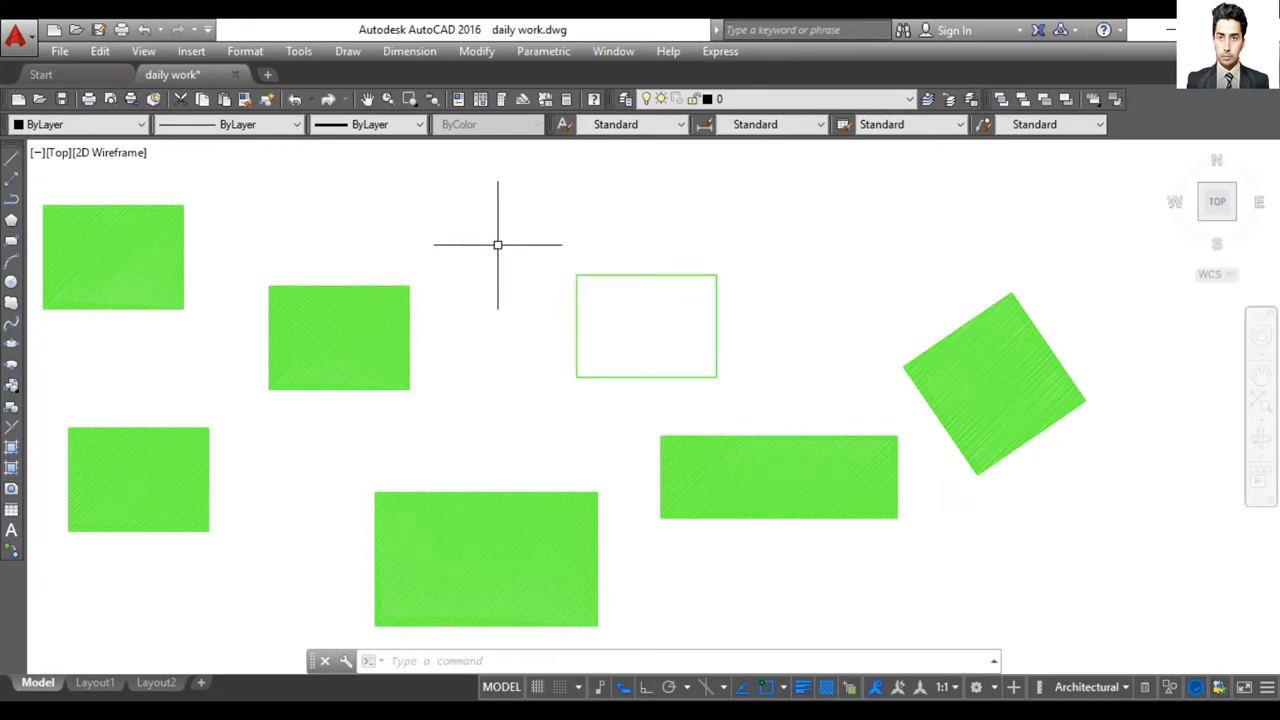
# - Erase the small hatched rectangle beside the empty outline, including both its boundary and hatch
pyautogui.click(449, 237)
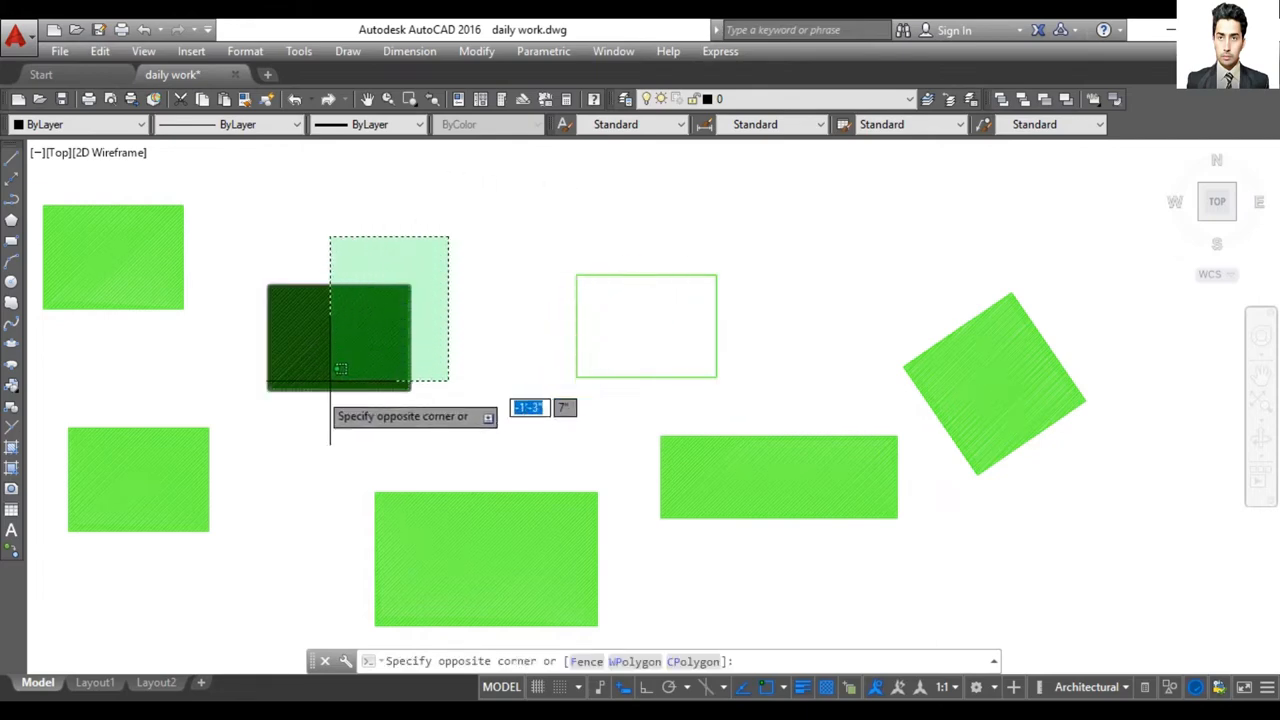
pyautogui.click(273, 432)
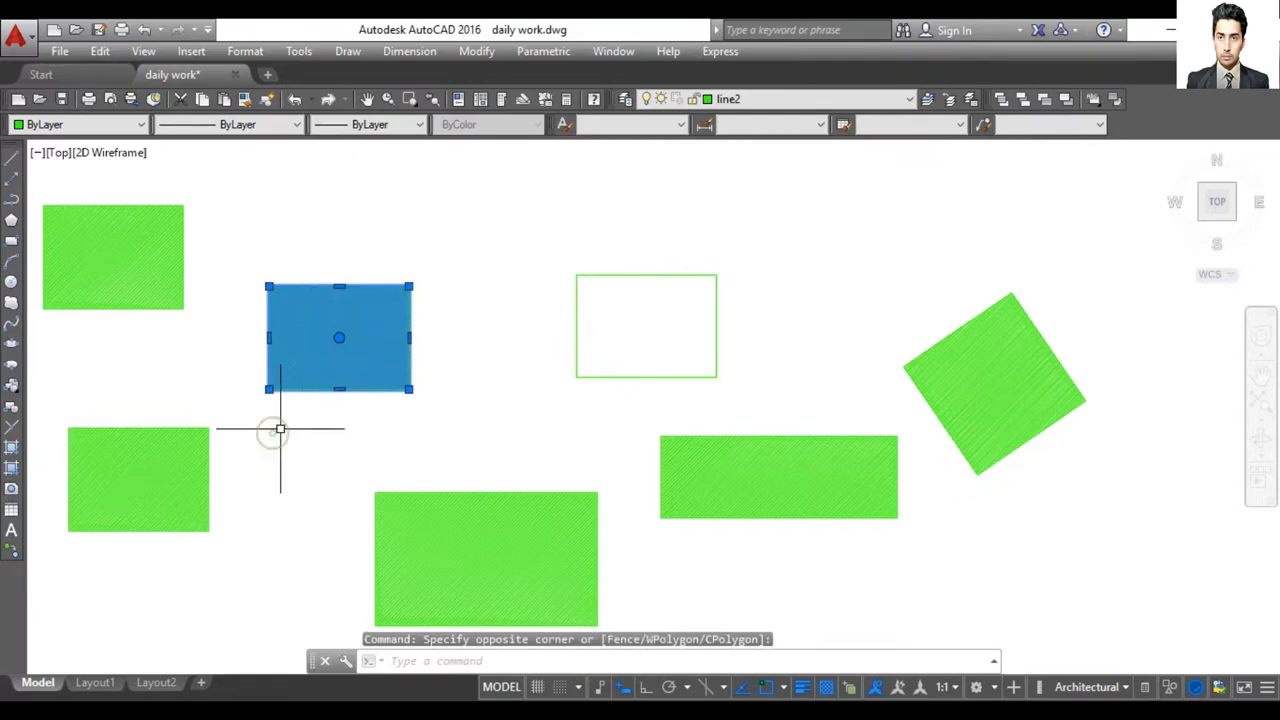
pyautogui.click(477, 52)
pyautogui.press('Delete')
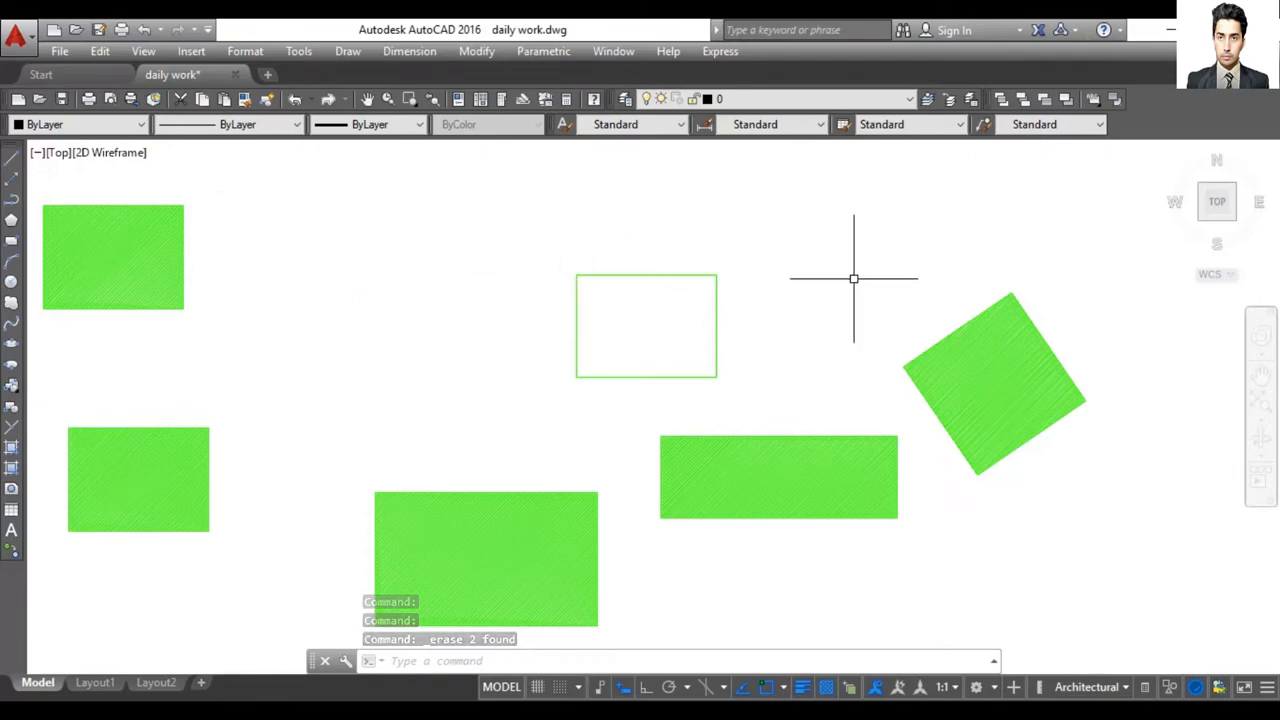
# - Erase the empty rectangle outline in the upper middle of the drawing
pyautogui.click(757, 245)
pyautogui.click(537, 391)
pyautogui.rightClick(436, 144)
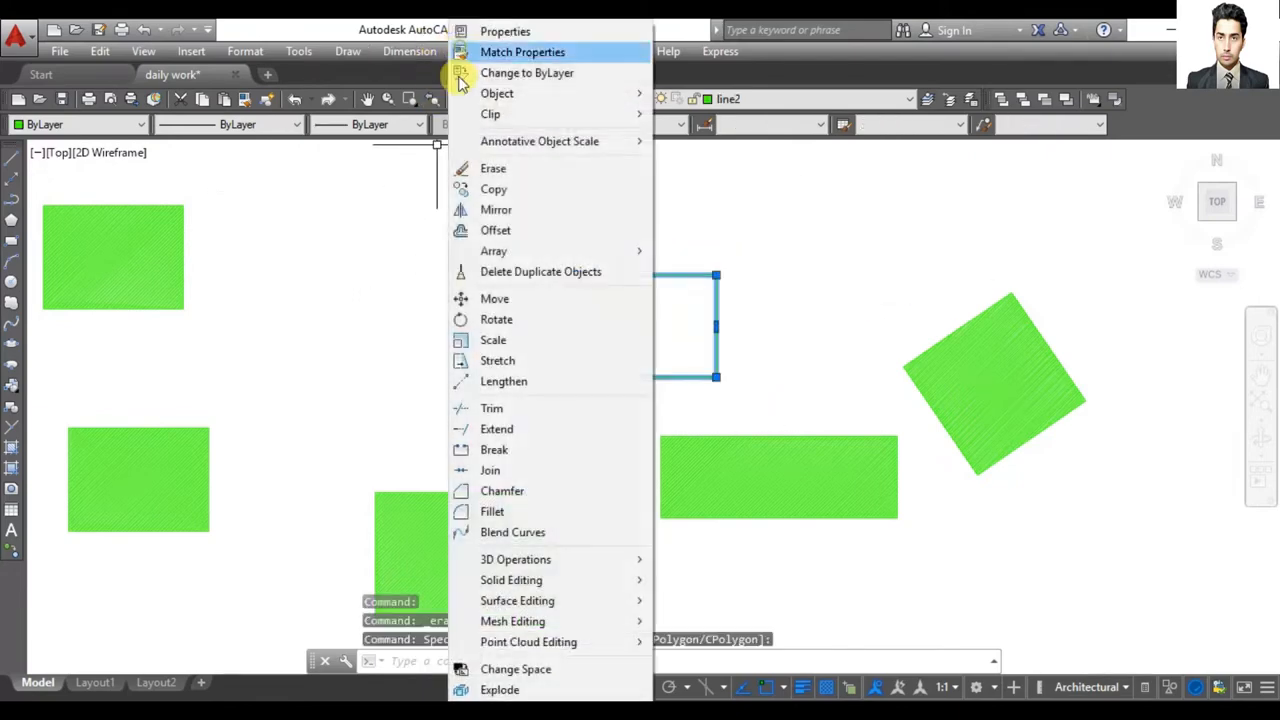
pyautogui.click(494, 168)
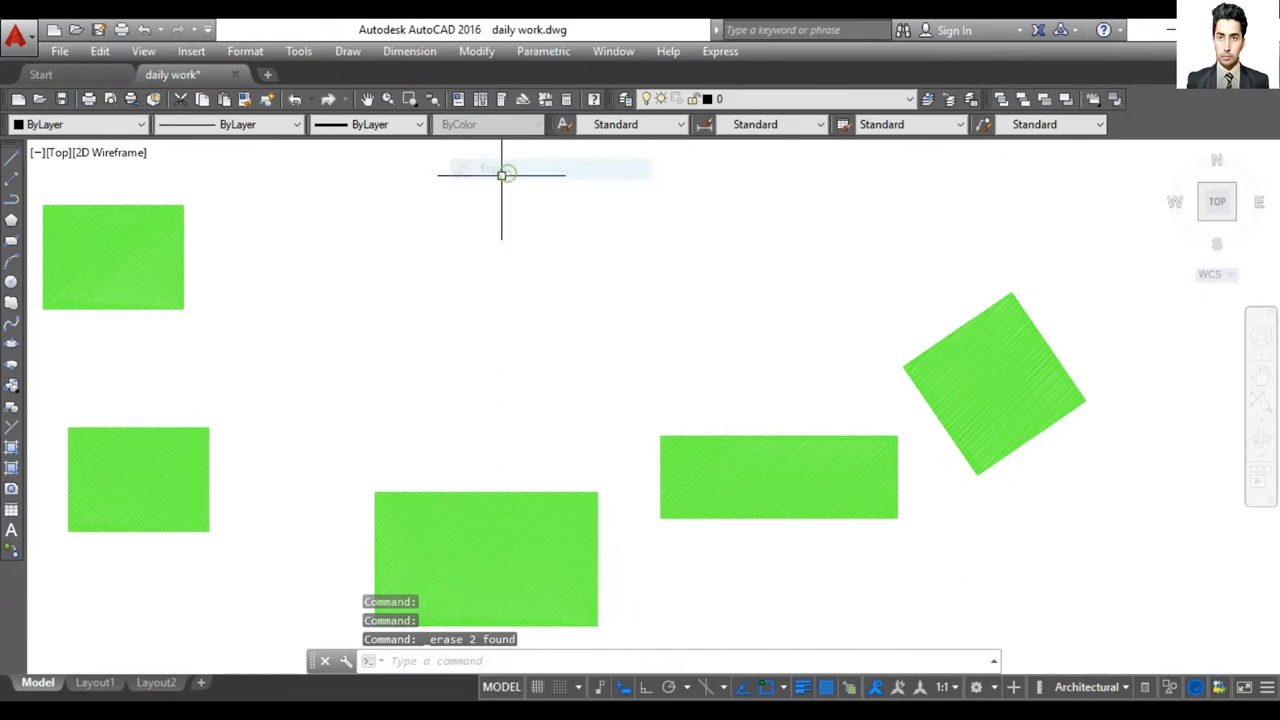
# - Erase the small upper-left rectangle together with its hatch
pyautogui.click(249, 207)
pyautogui.click(128, 319)
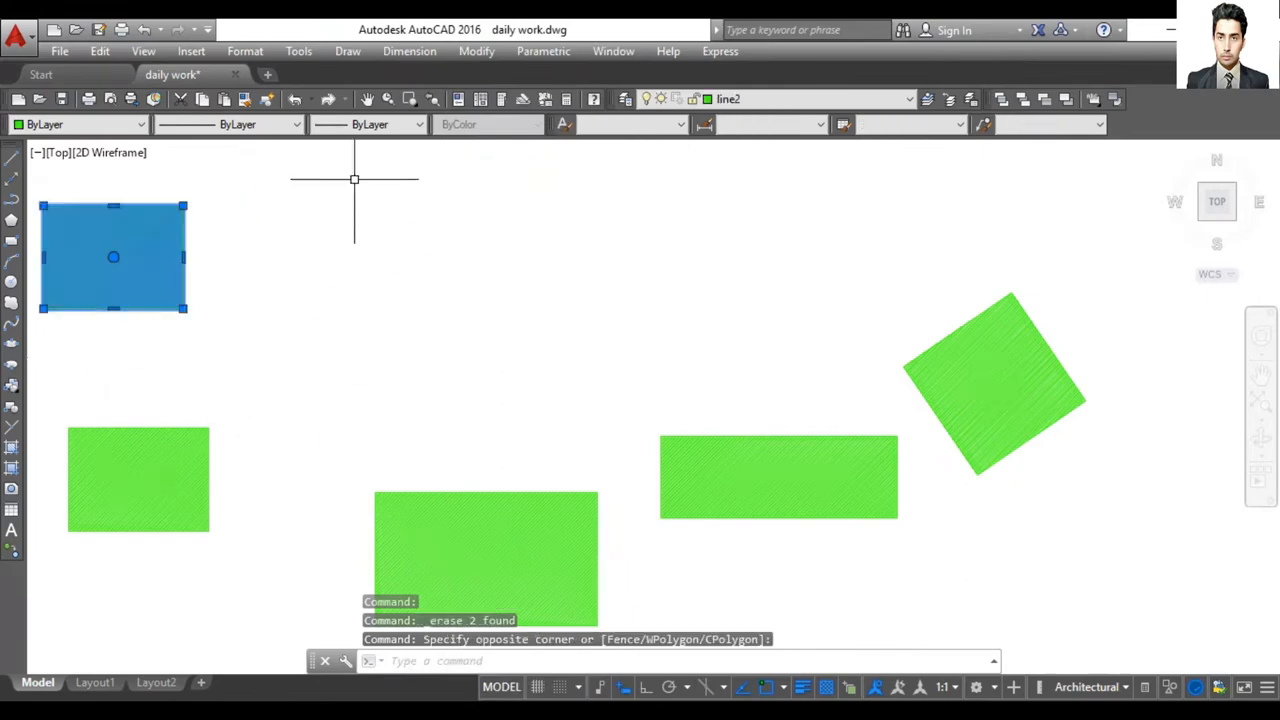
pyautogui.rightClick(449, 150)
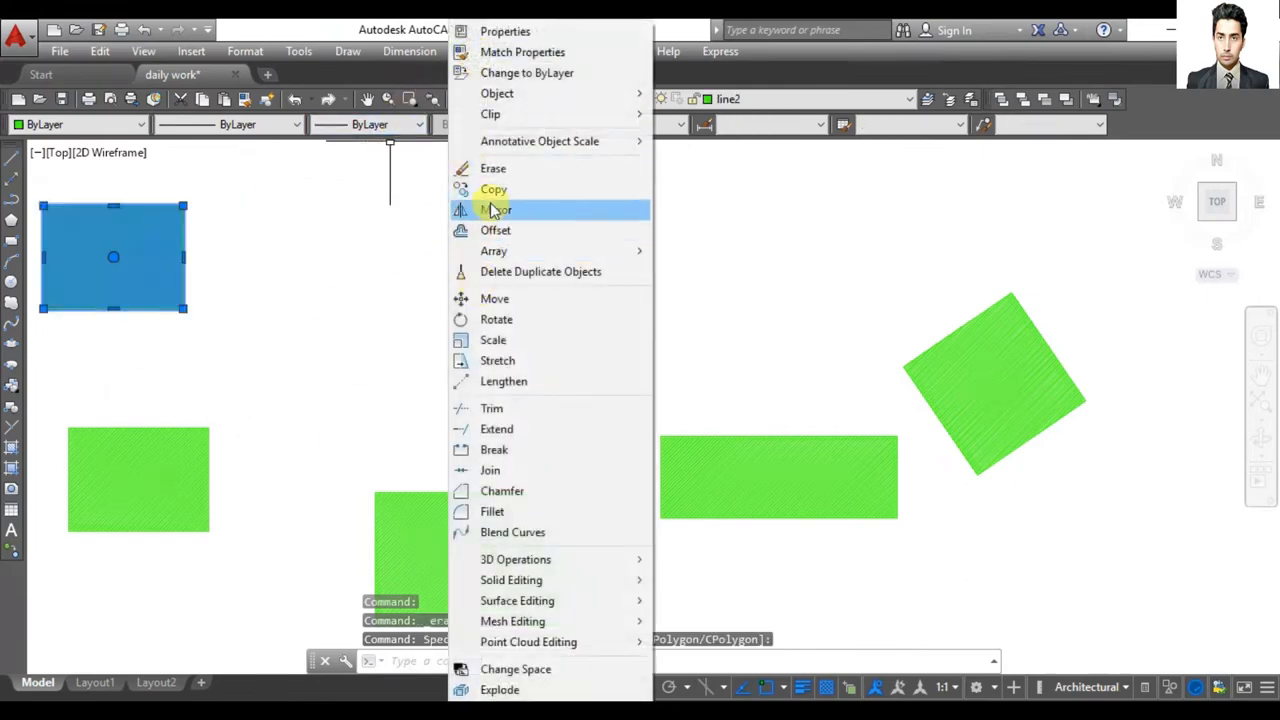
pyautogui.click(494, 172)
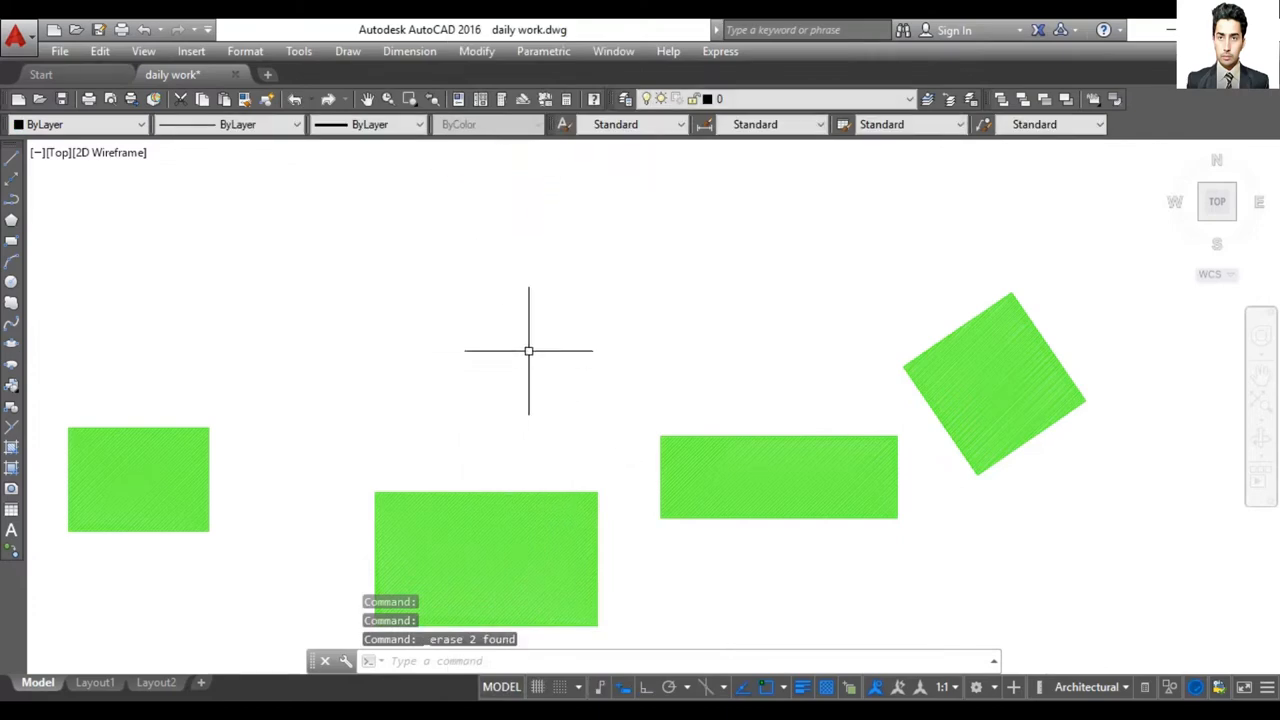
pyautogui.click(477, 53)
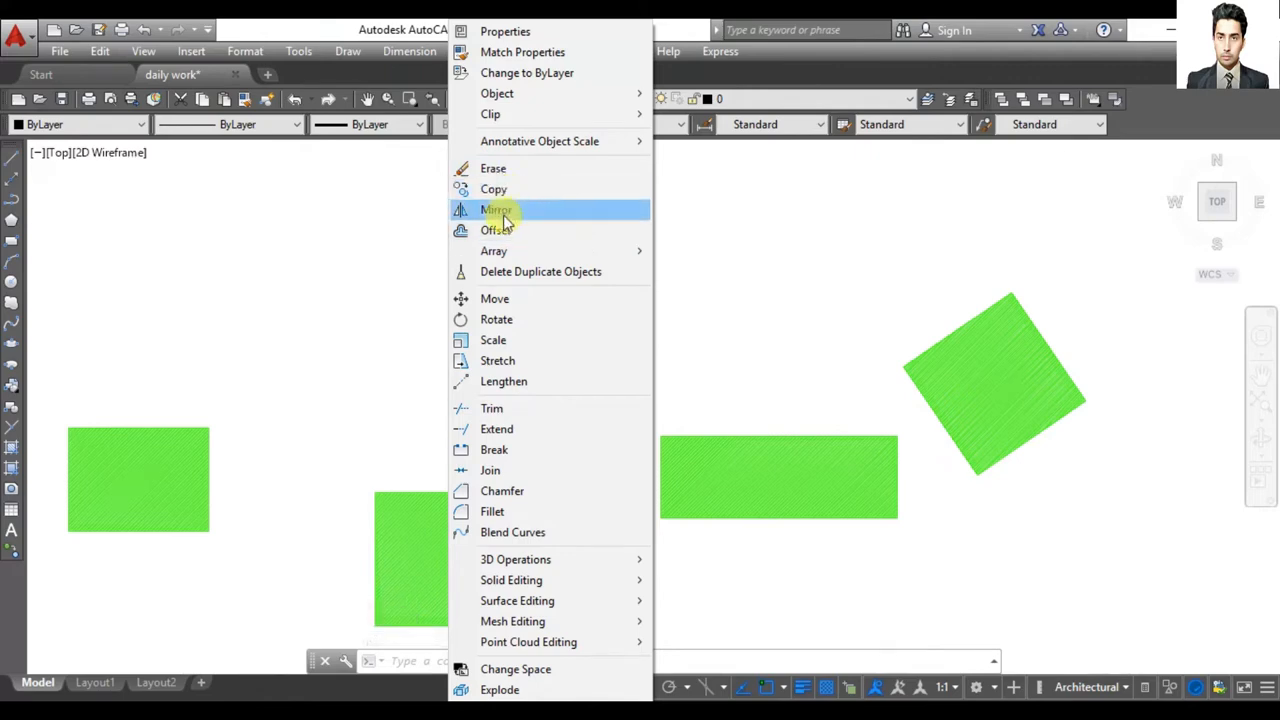
pyautogui.click(412, 277)
pyautogui.press('Escape')
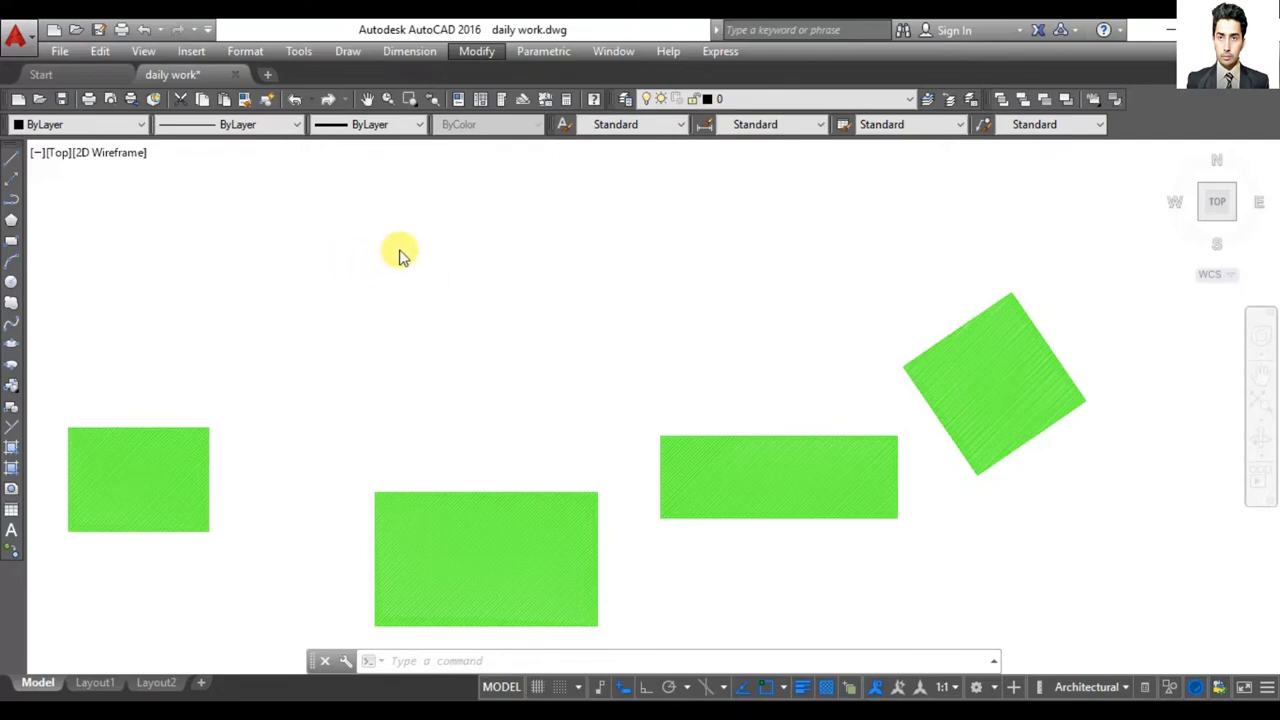
# - Move the small lower-left rectangle and its hatch by its upper-right corner, about 4'-10" at 23°, to above the large rectangle
pyautogui.click(476, 52)
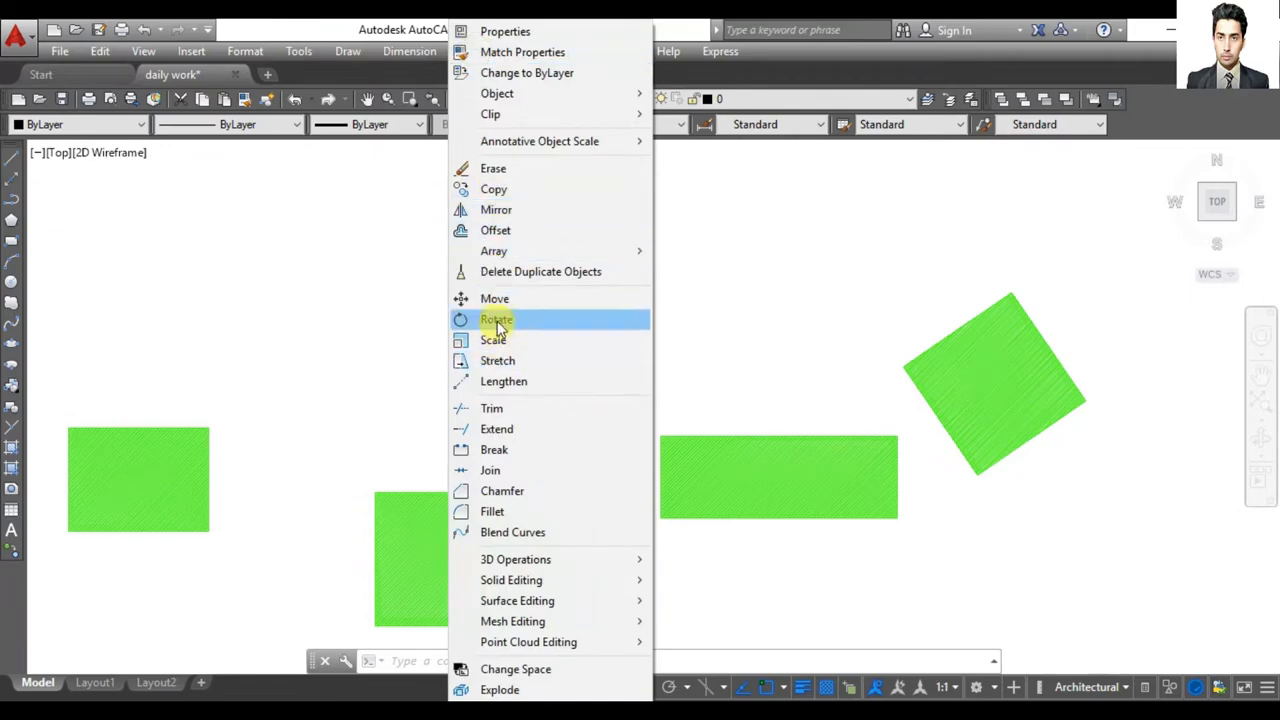
pyautogui.click(495, 300)
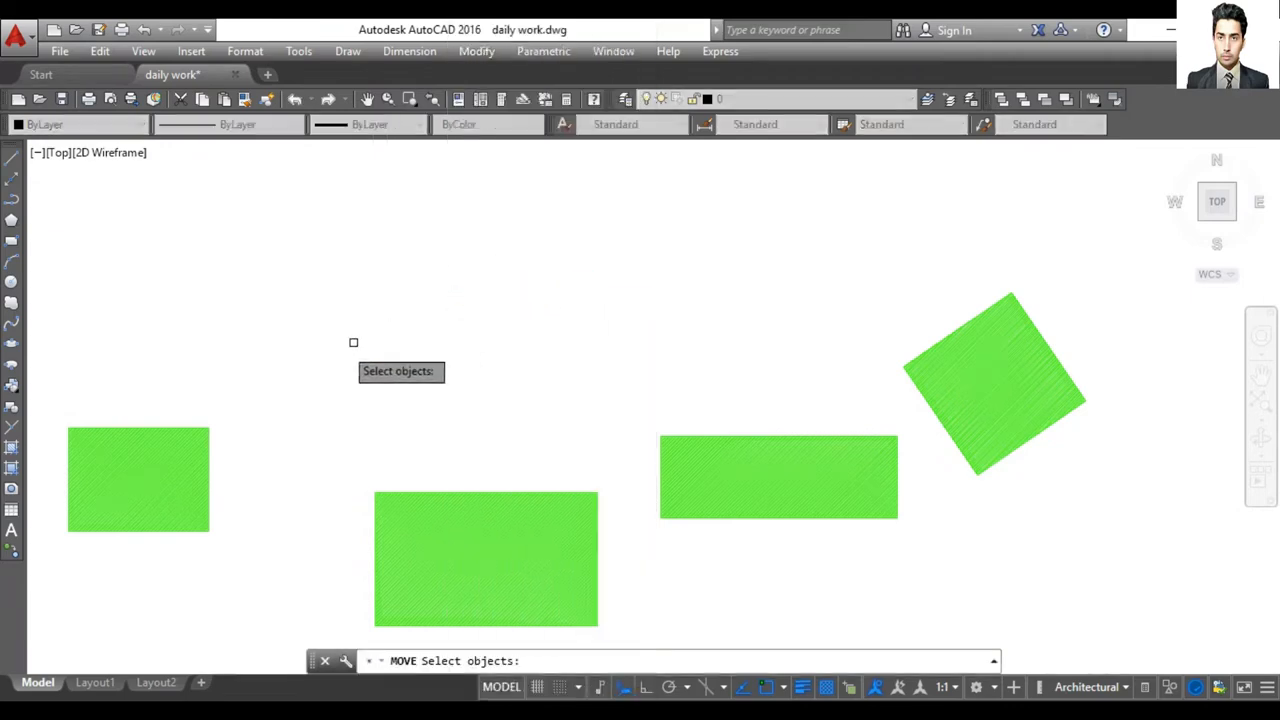
pyautogui.click(207, 429)
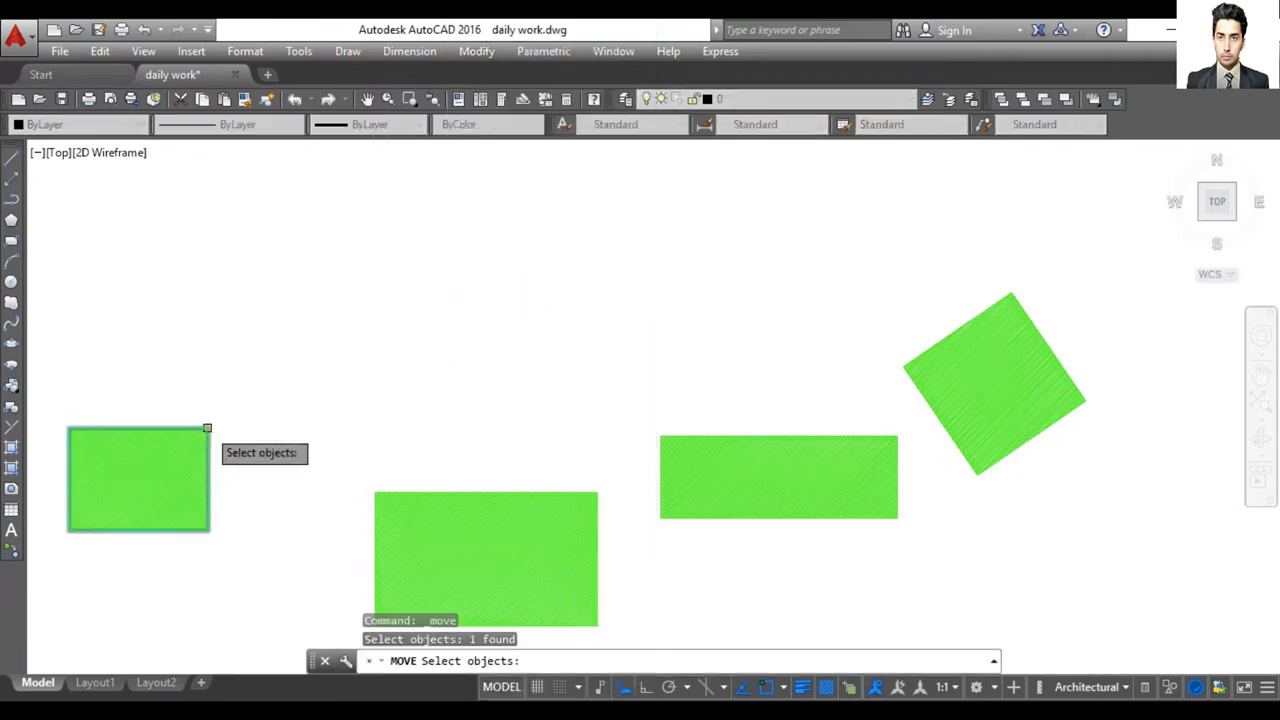
pyautogui.click(191, 456)
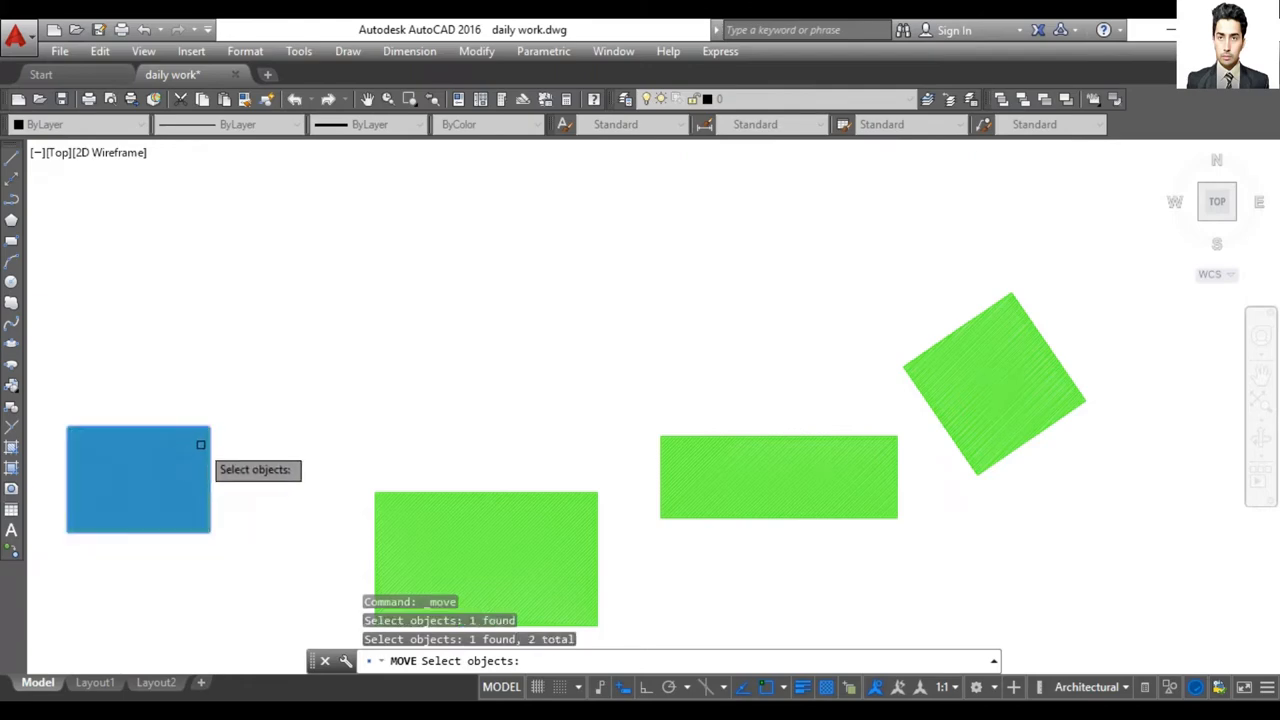
pyautogui.press('Return')
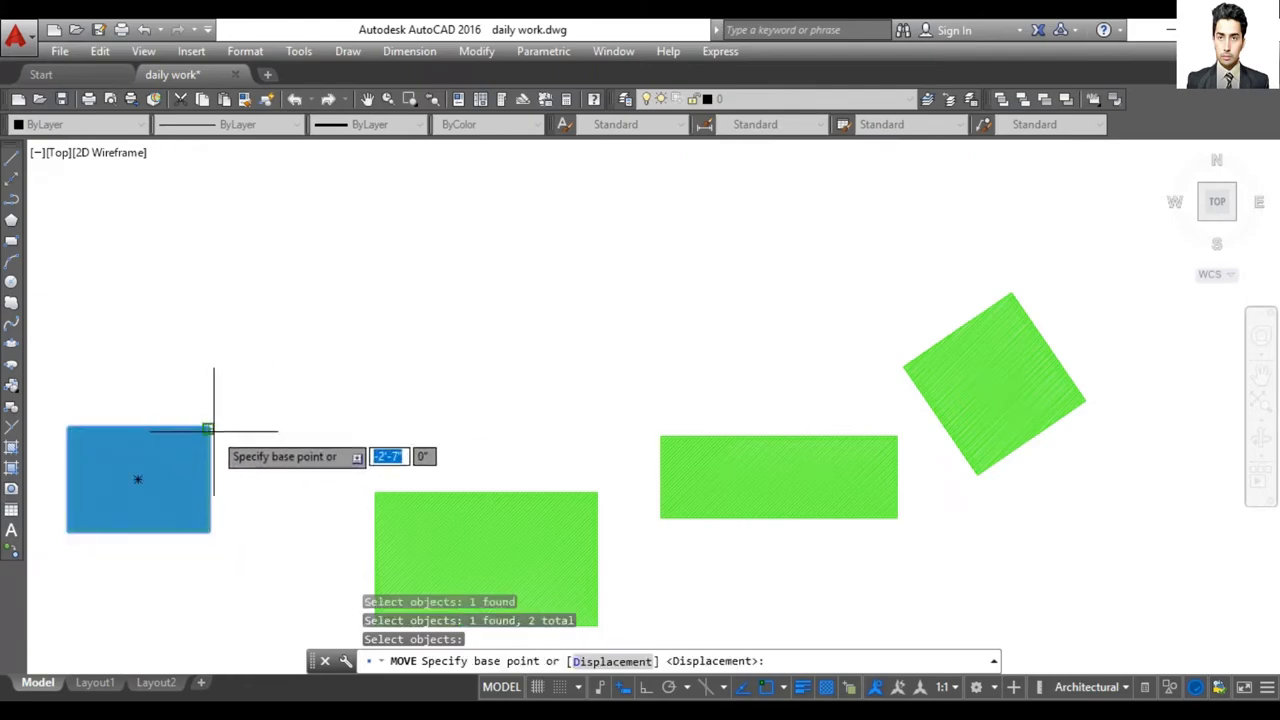
pyautogui.click(208, 429)
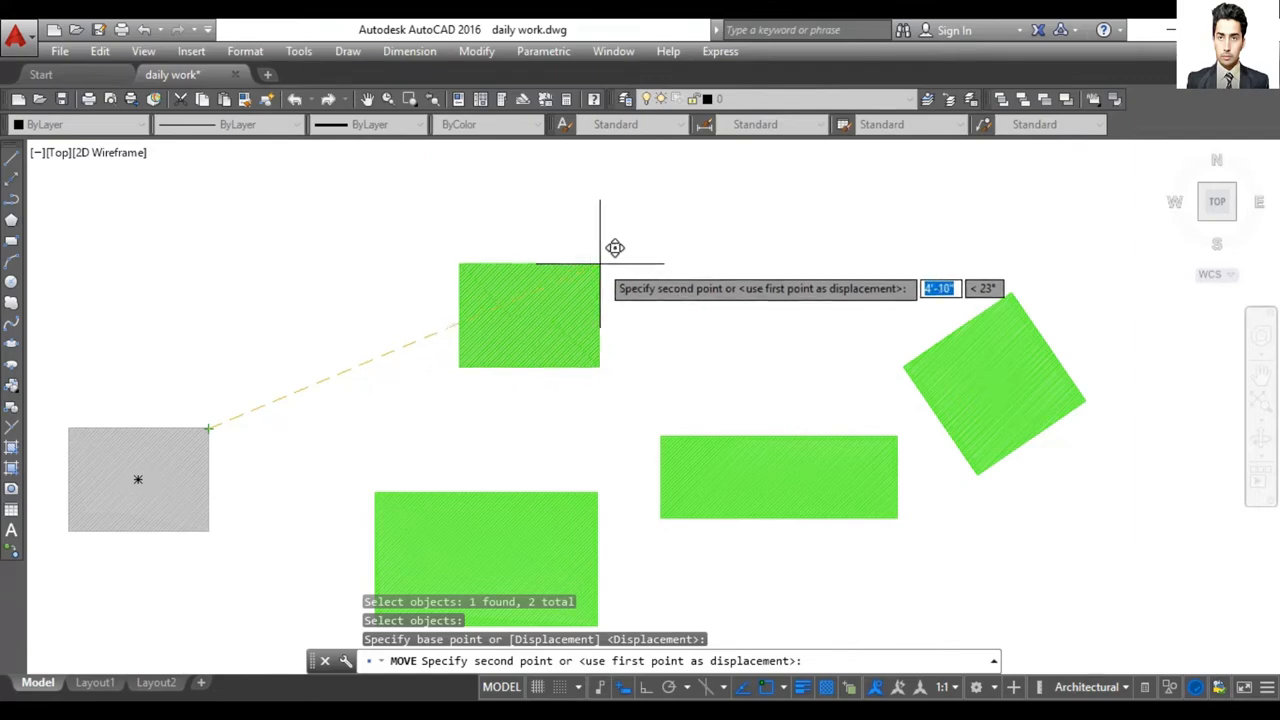
pyautogui.click(600, 264)
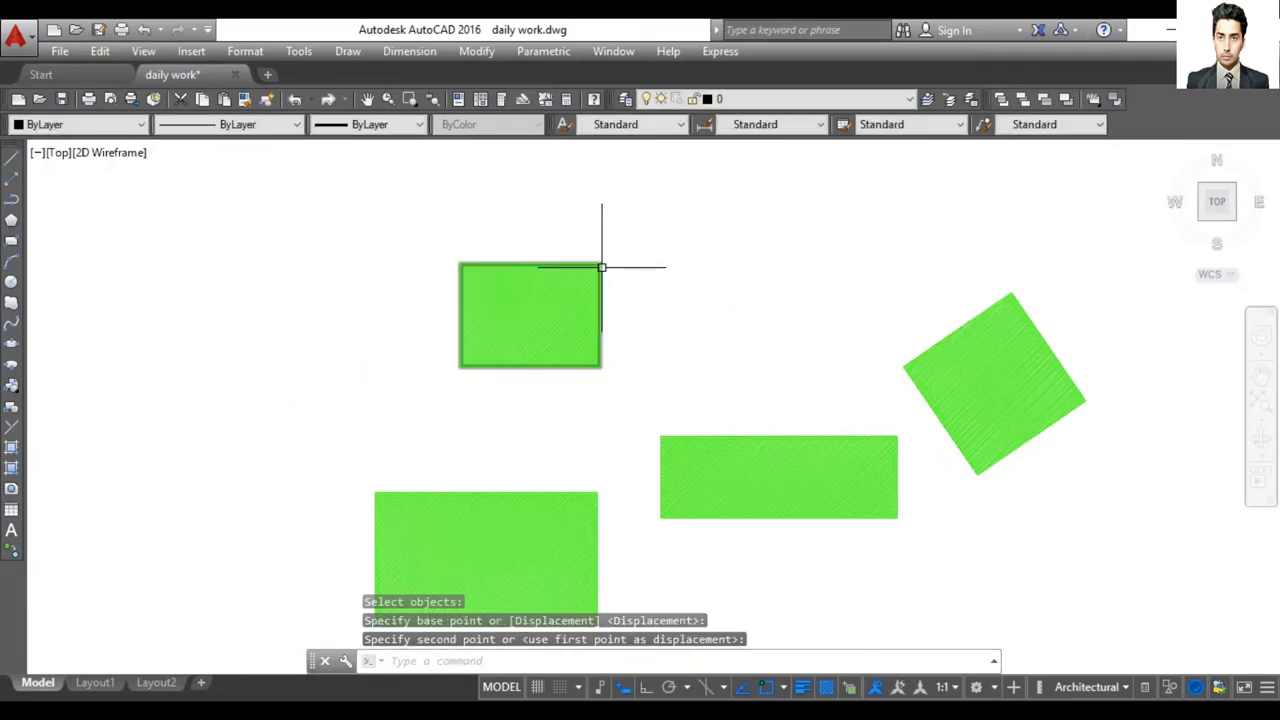
pyautogui.click(627, 209)
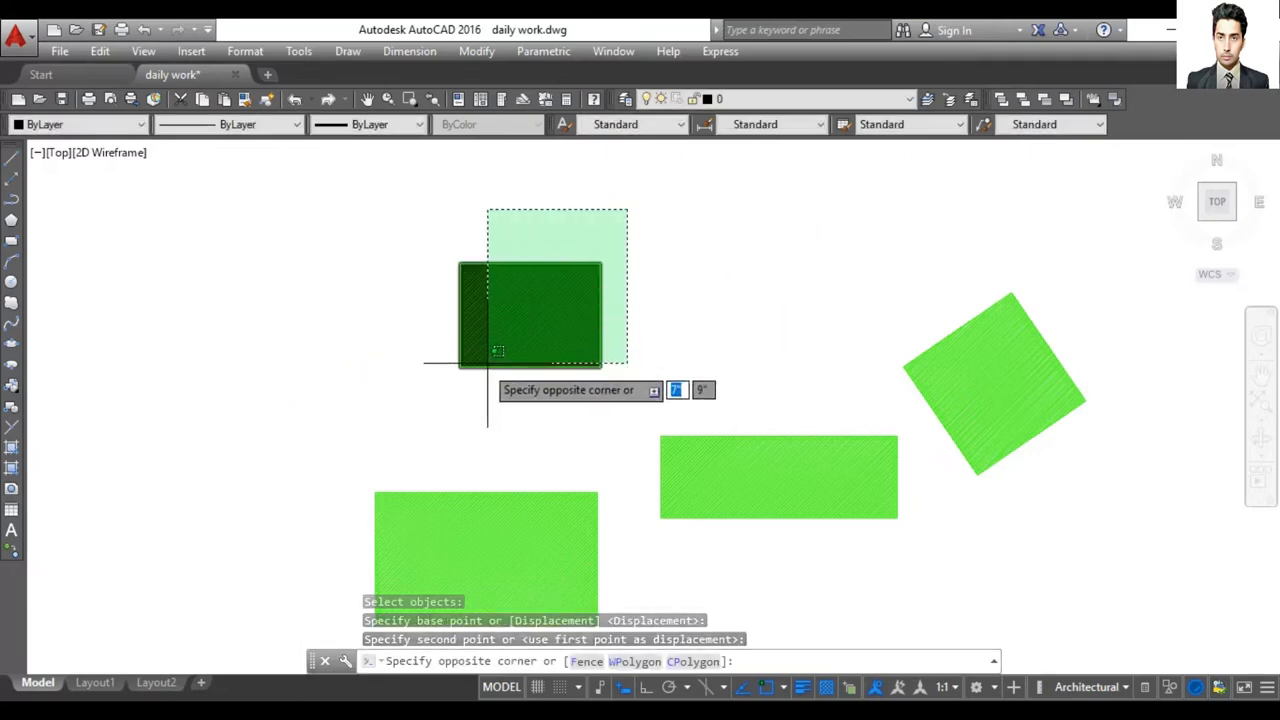
pyautogui.click(448, 392)
pyautogui.click(477, 51)
pyautogui.click(495, 92)
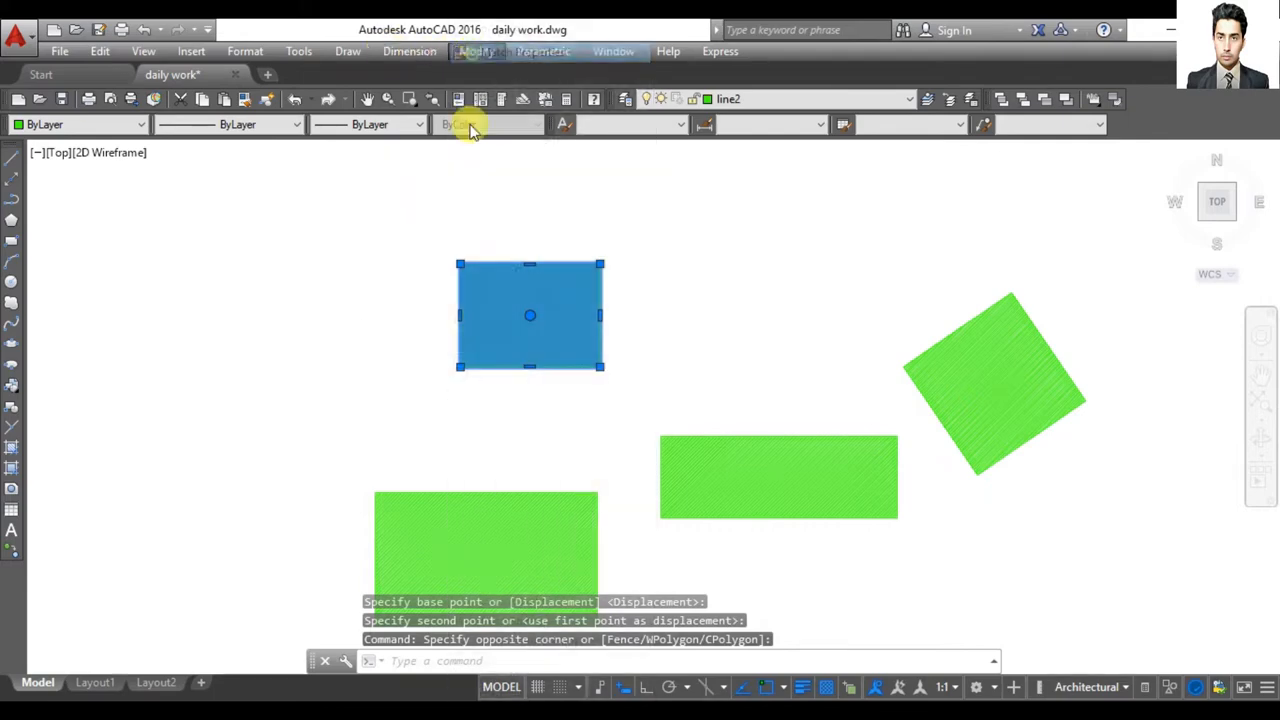
# - Move the small rectangle and its hatch by its lower-left corner, about 3'-9" at 176°, to the drawing's upper-left area
pyautogui.click(477, 51)
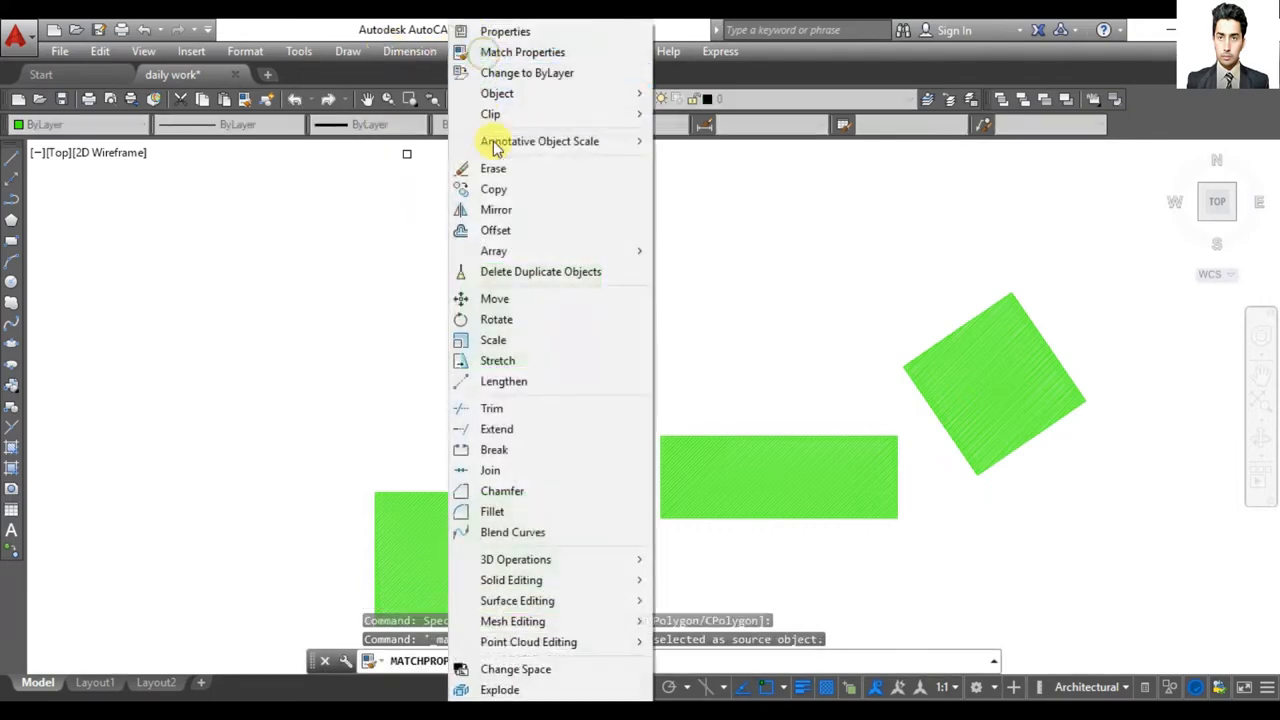
pyautogui.click(485, 297)
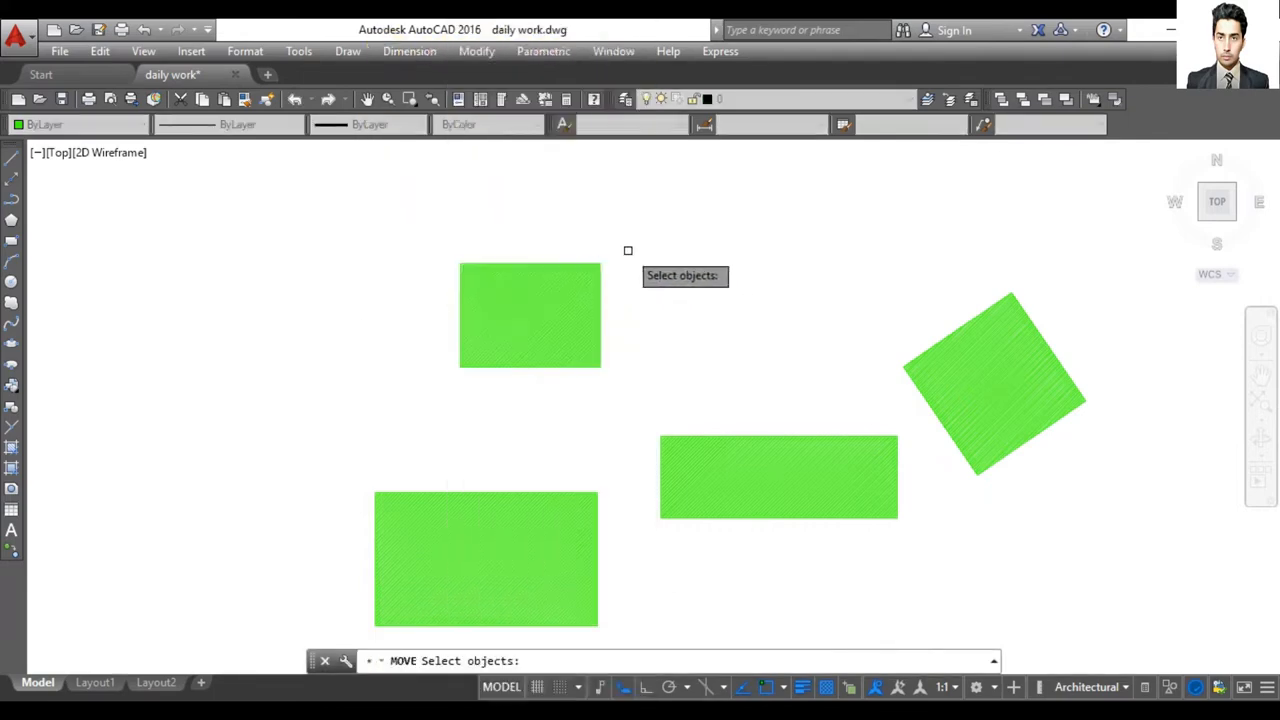
pyautogui.click(566, 288)
pyautogui.click(597, 266)
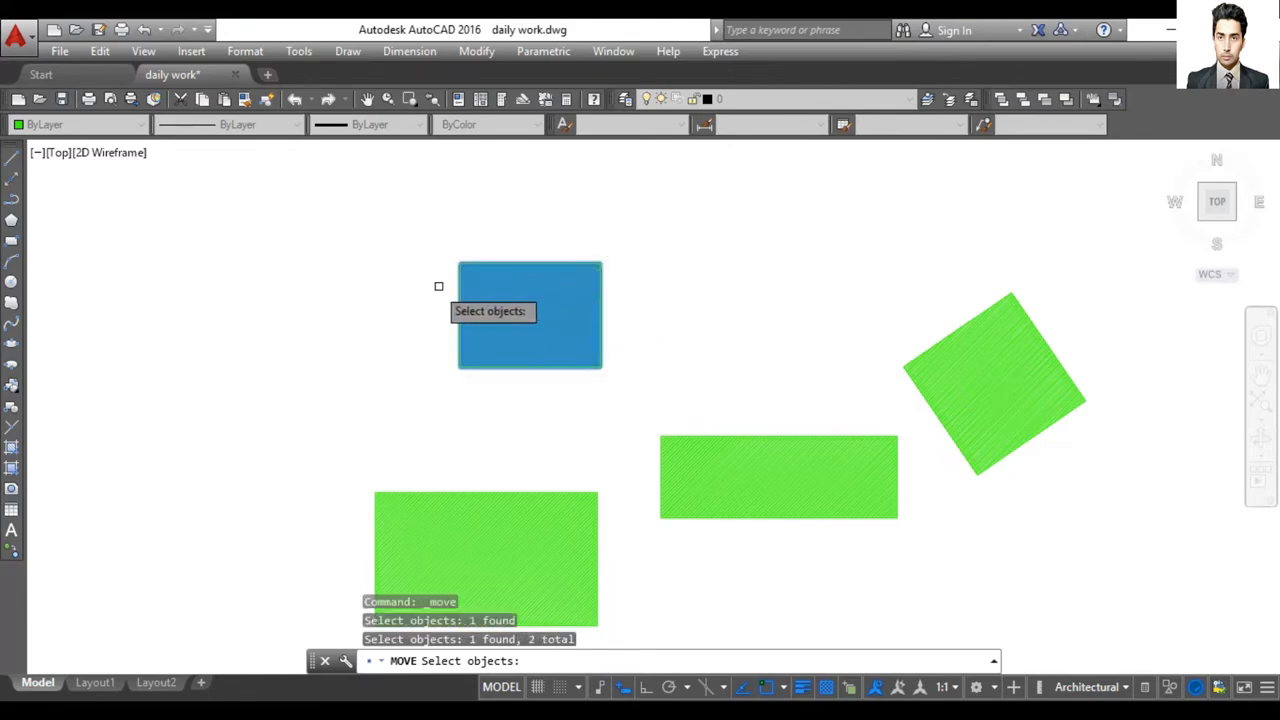
pyautogui.press('Return')
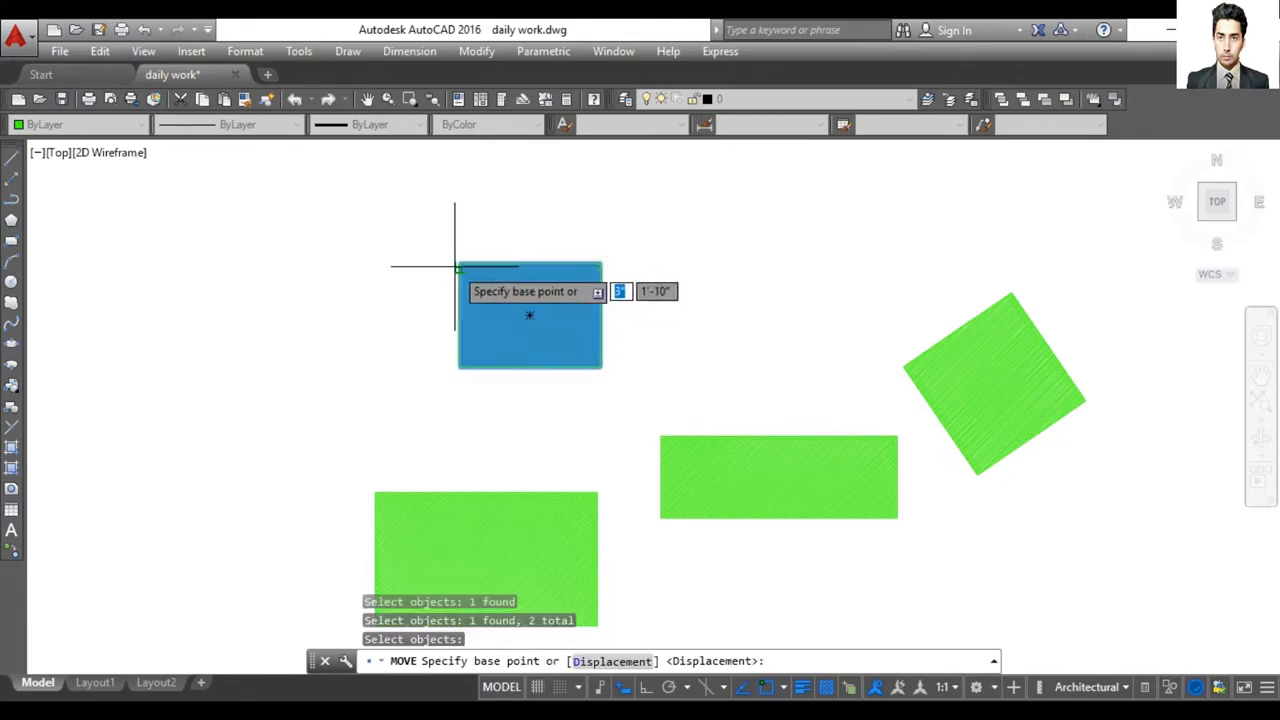
pyautogui.click(460, 366)
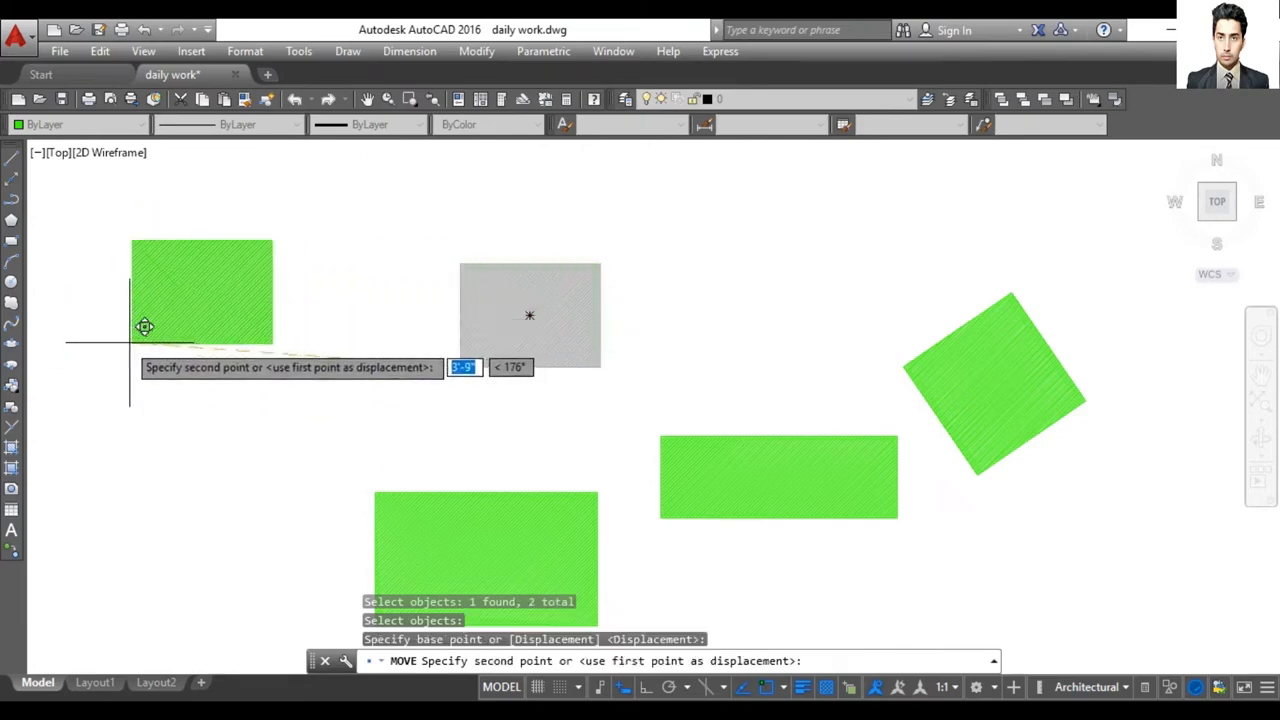
pyautogui.click(121, 343)
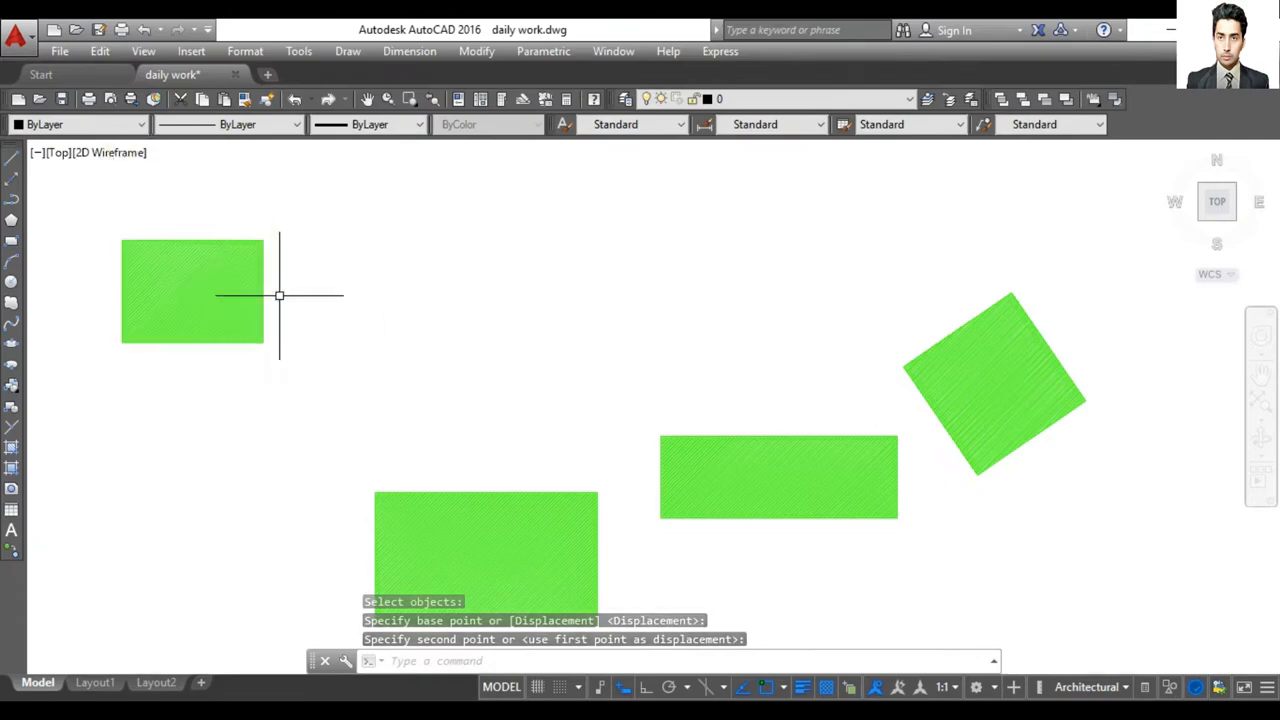
# - Enable all object snap modes in the drafting settings
pyautogui.click(585, 688)
pyautogui.click(585, 664)
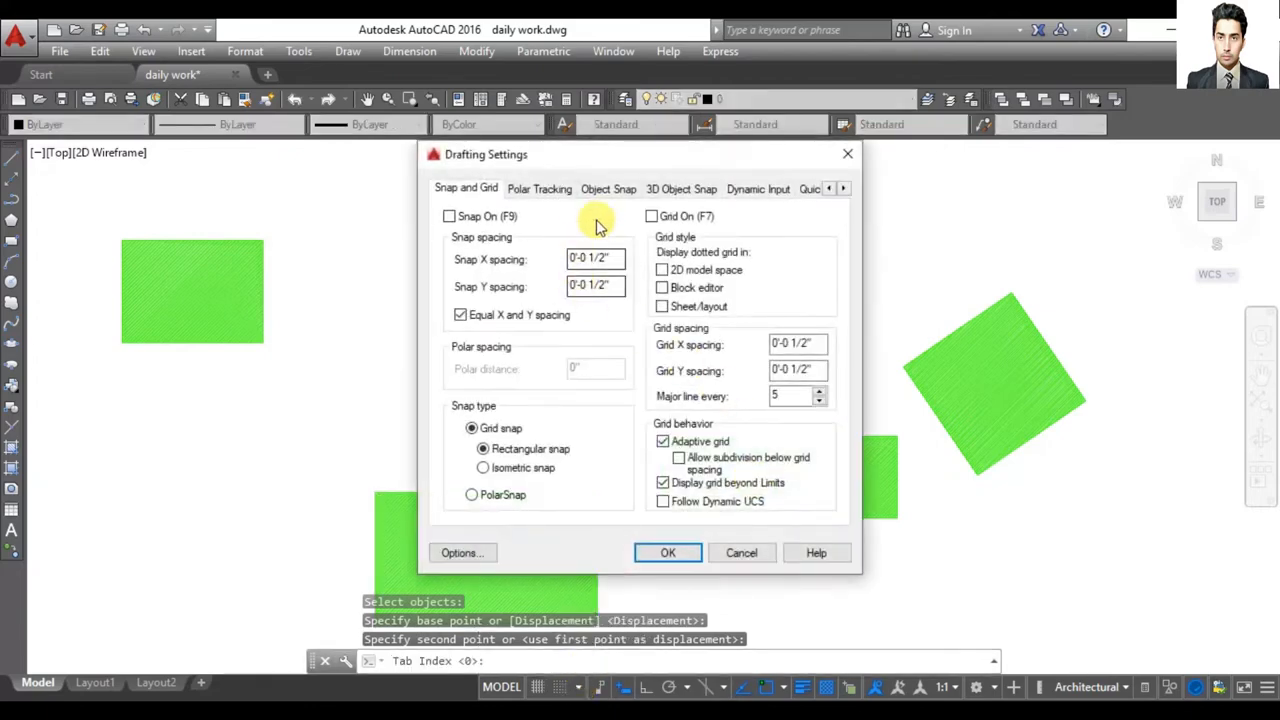
pyautogui.click(610, 189)
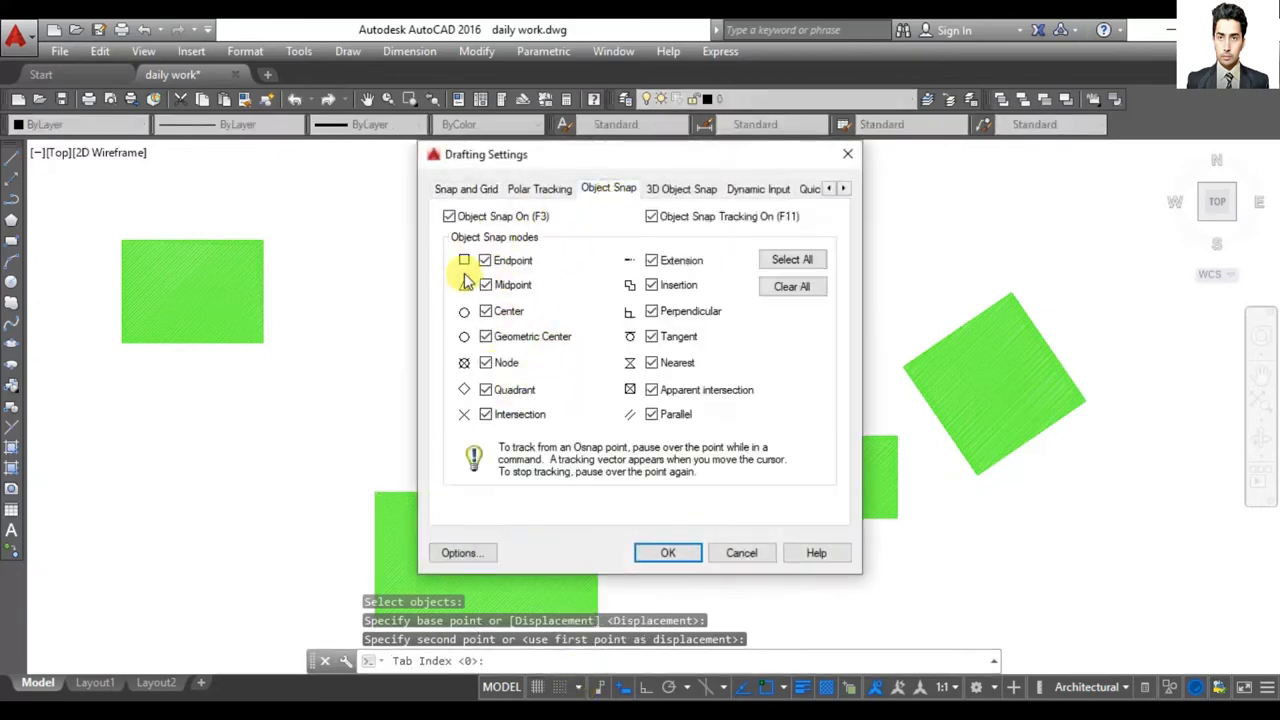
pyautogui.click(784, 259)
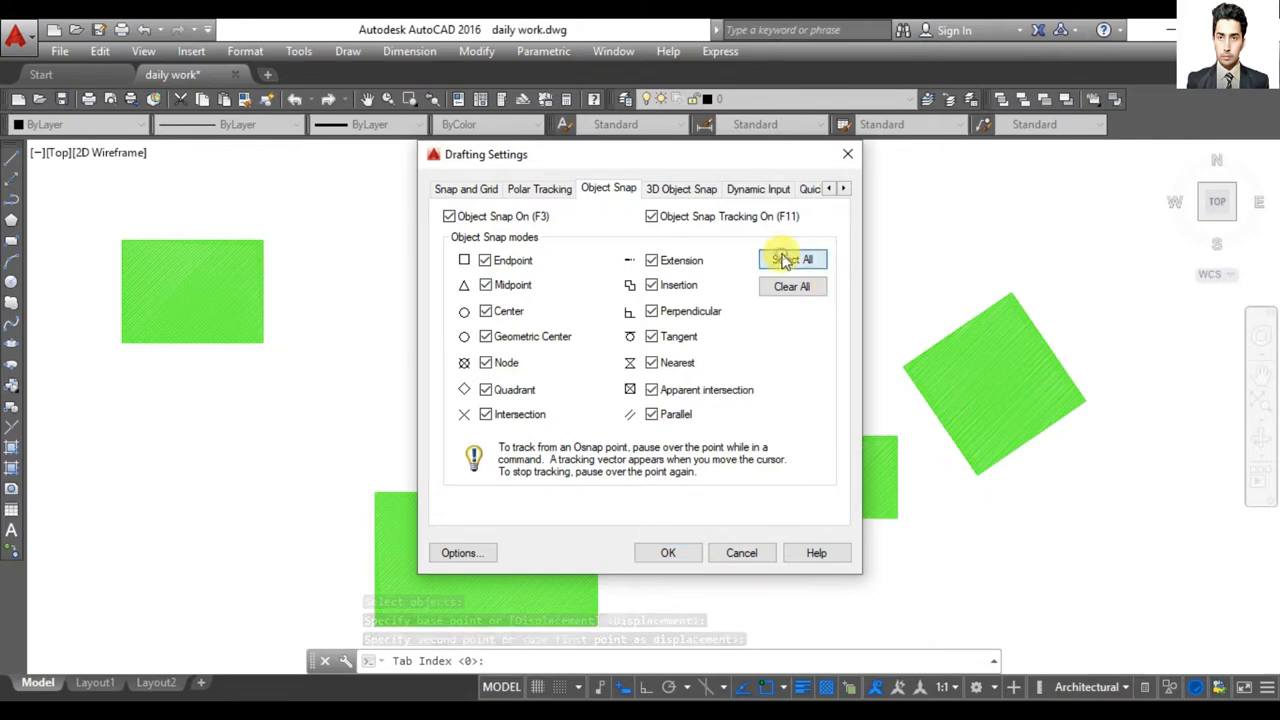
pyautogui.click(665, 556)
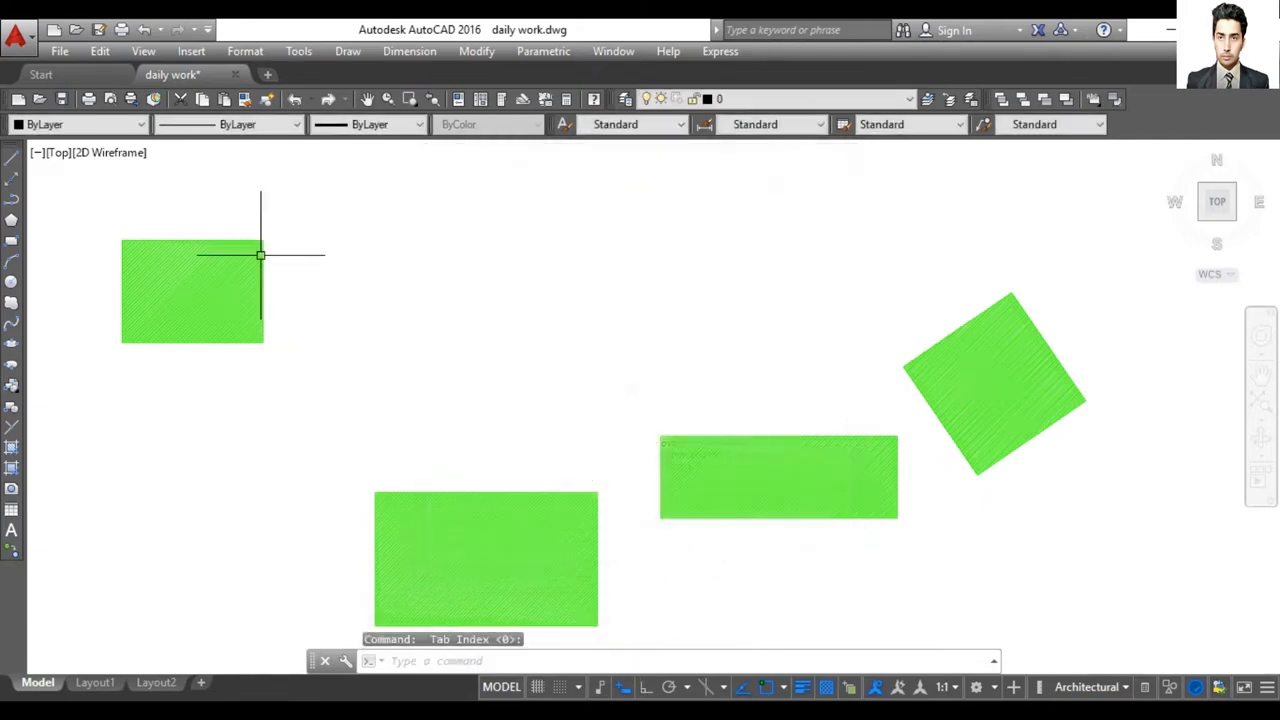
pyautogui.click(477, 52)
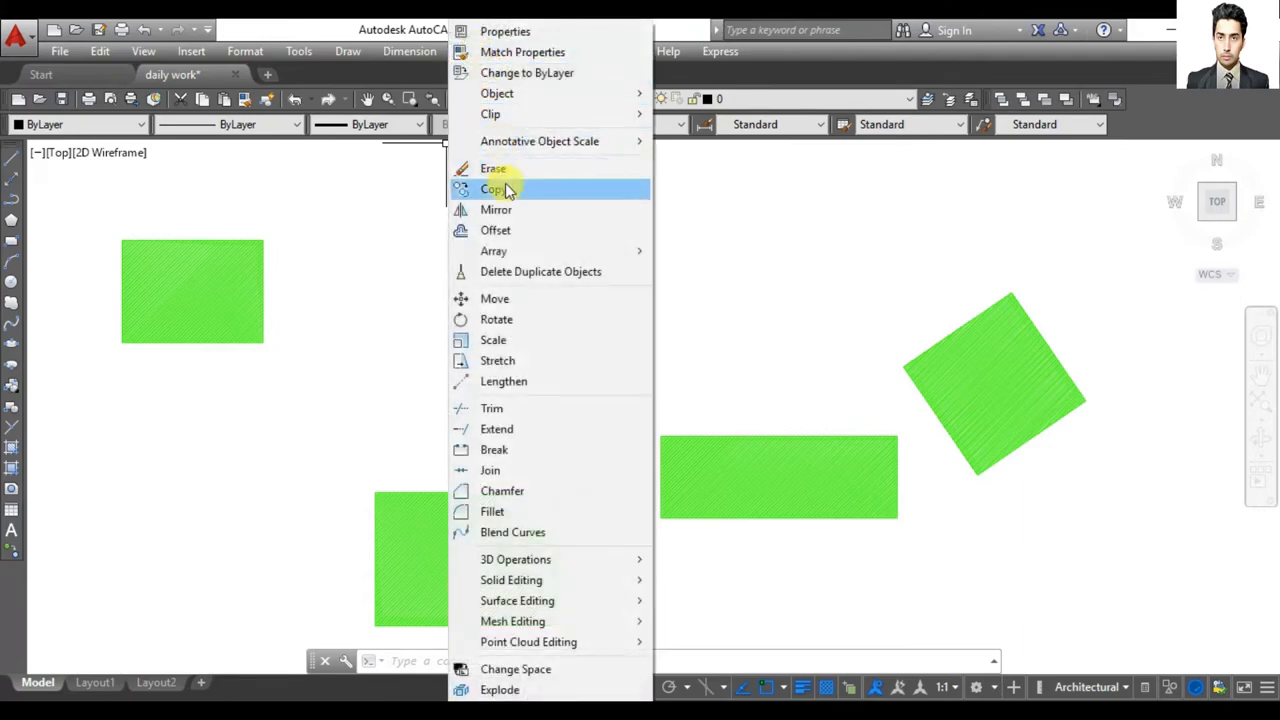
pyautogui.click(310, 278)
pyautogui.press('Escape')
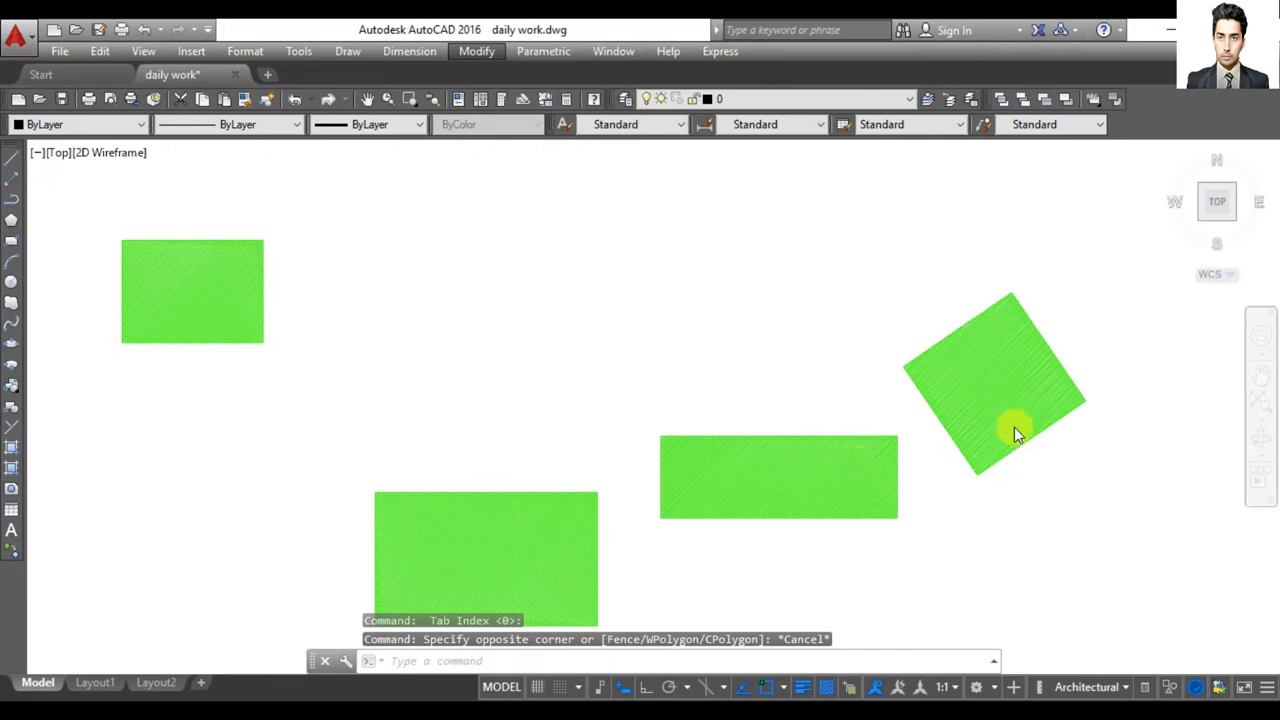
# - Erase the long, narrow rectangle together with its hatch, between the large rectangle and the tilted square
pyautogui.click(906, 452)
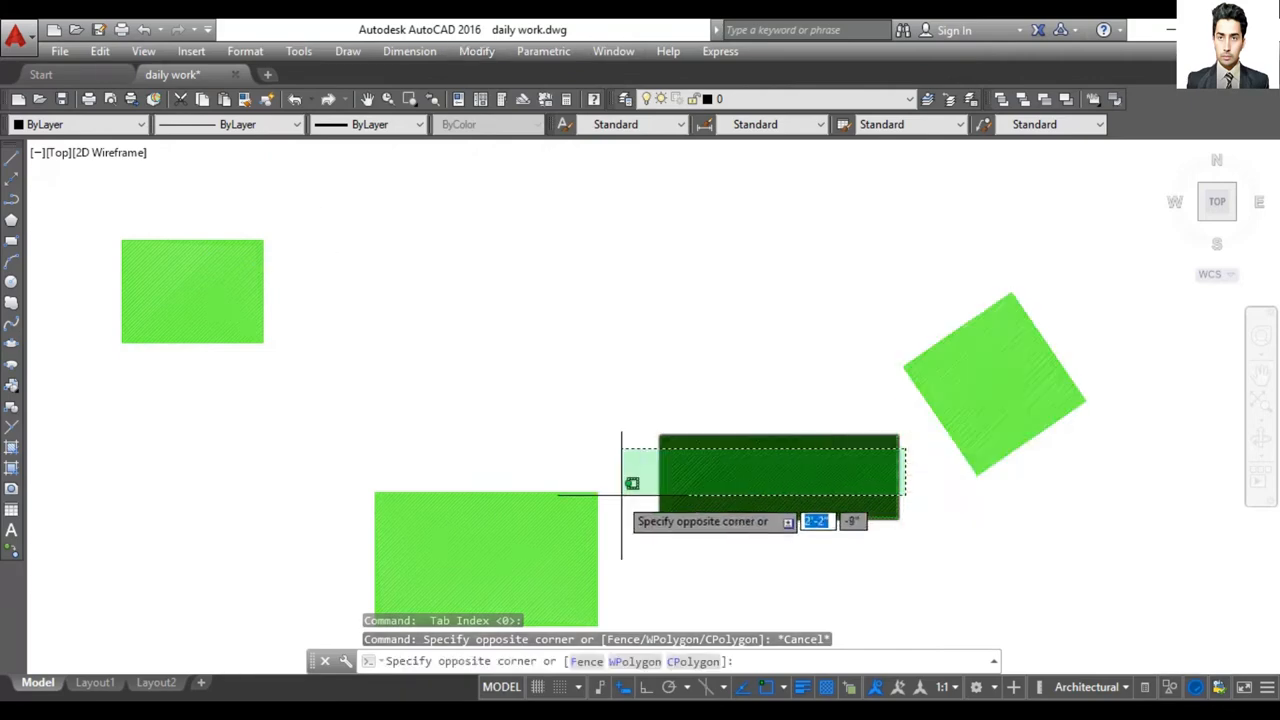
pyautogui.click(641, 486)
pyautogui.click(476, 51)
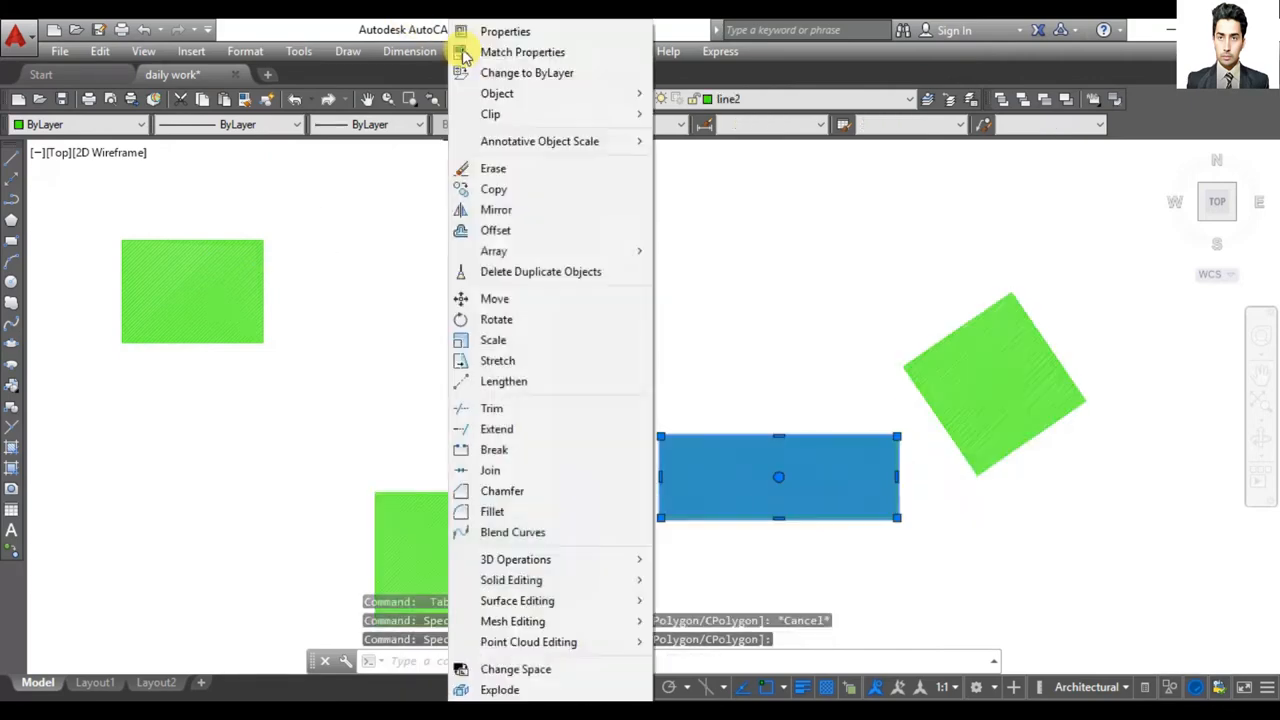
pyautogui.click(500, 167)
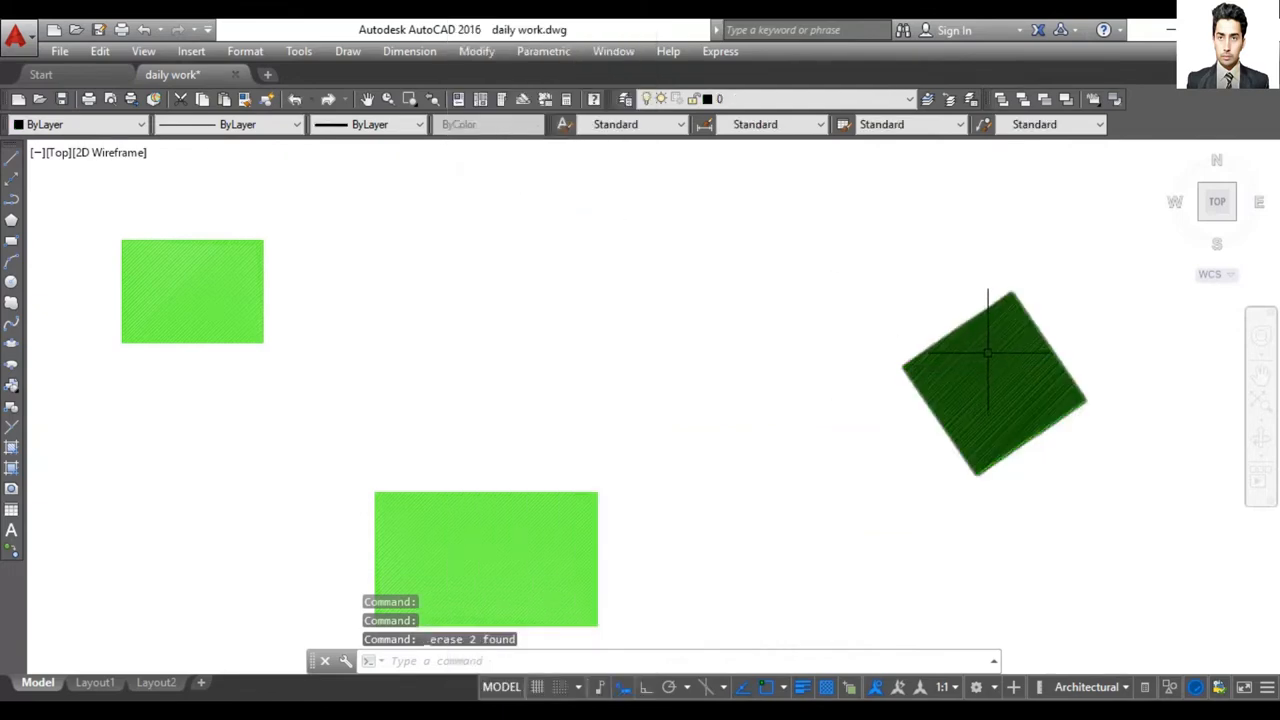
pyautogui.click(646, 459)
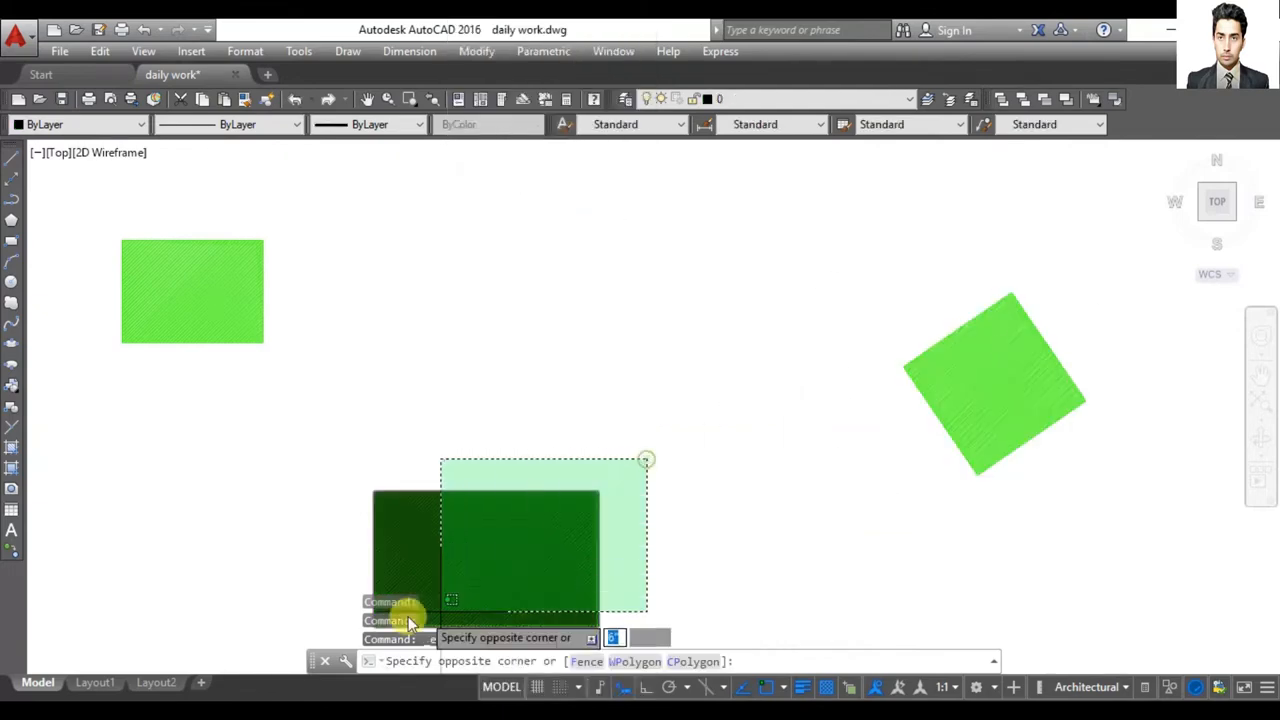
pyautogui.click(344, 615)
pyautogui.click(476, 51)
pyautogui.click(505, 52)
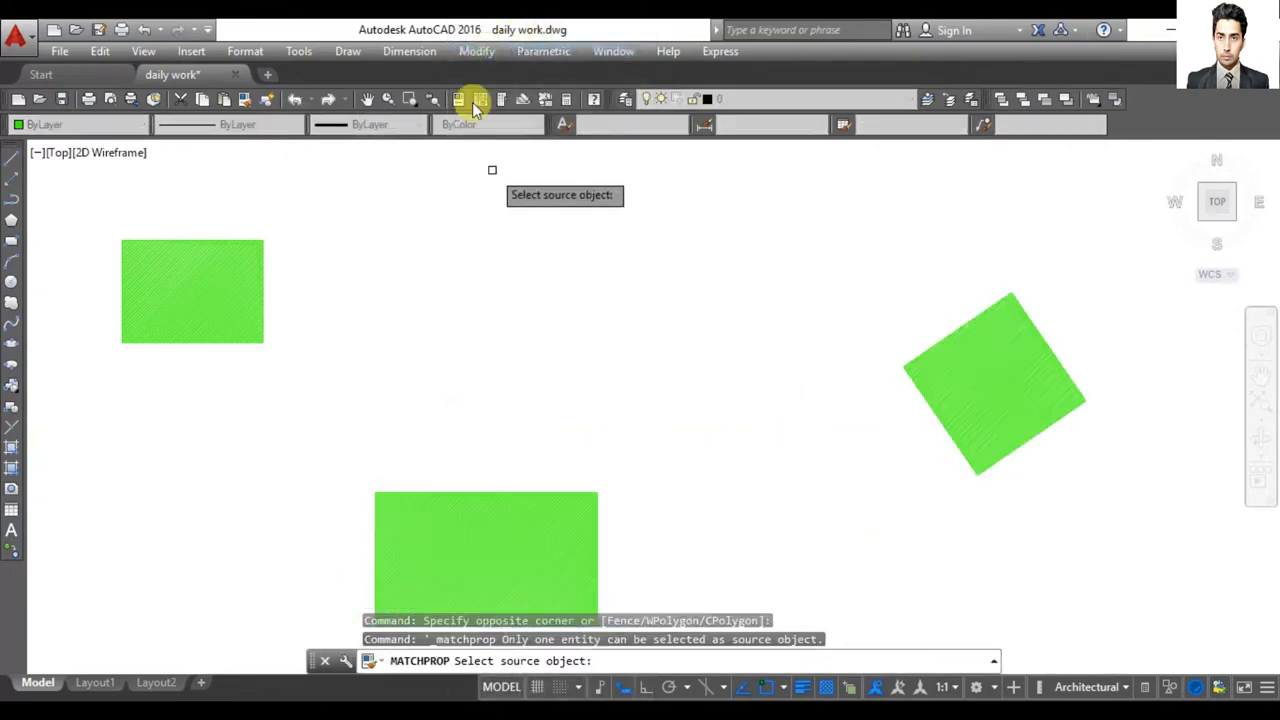
pyautogui.press('Escape')
# - Erase the large rectangle and its hatch in the lower middle of the drawing
pyautogui.click(476, 51)
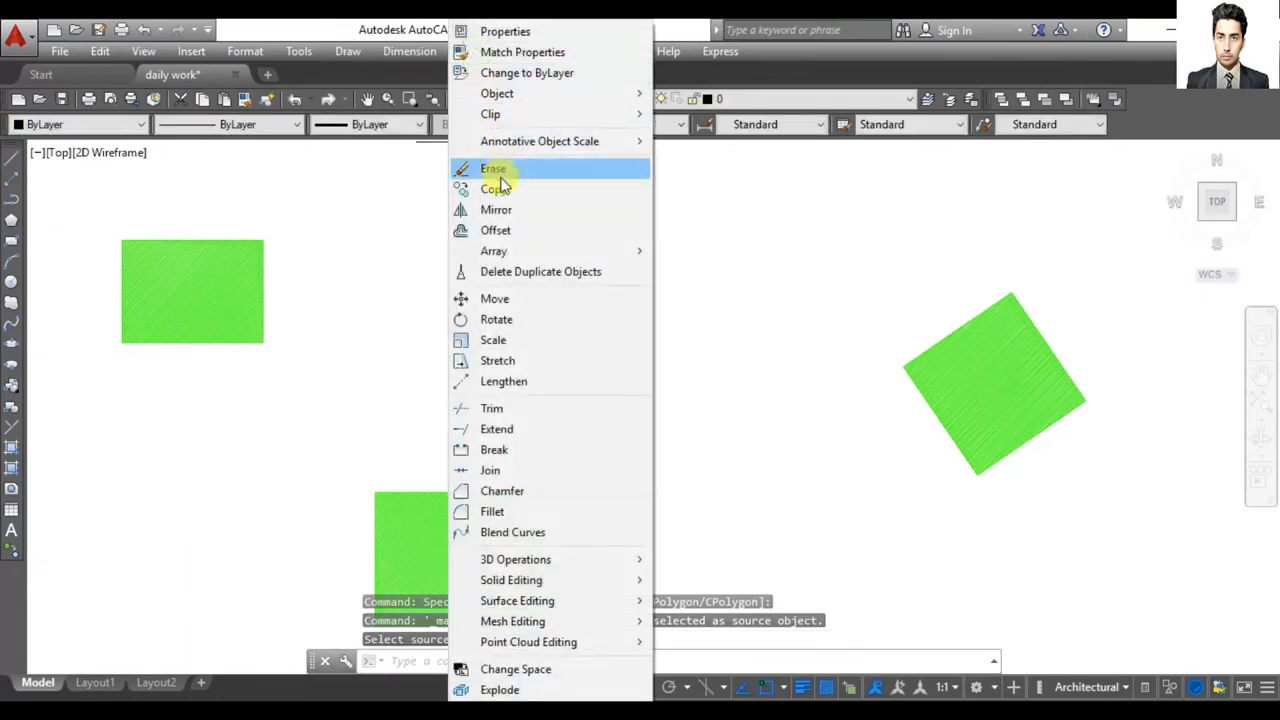
pyautogui.click(493, 169)
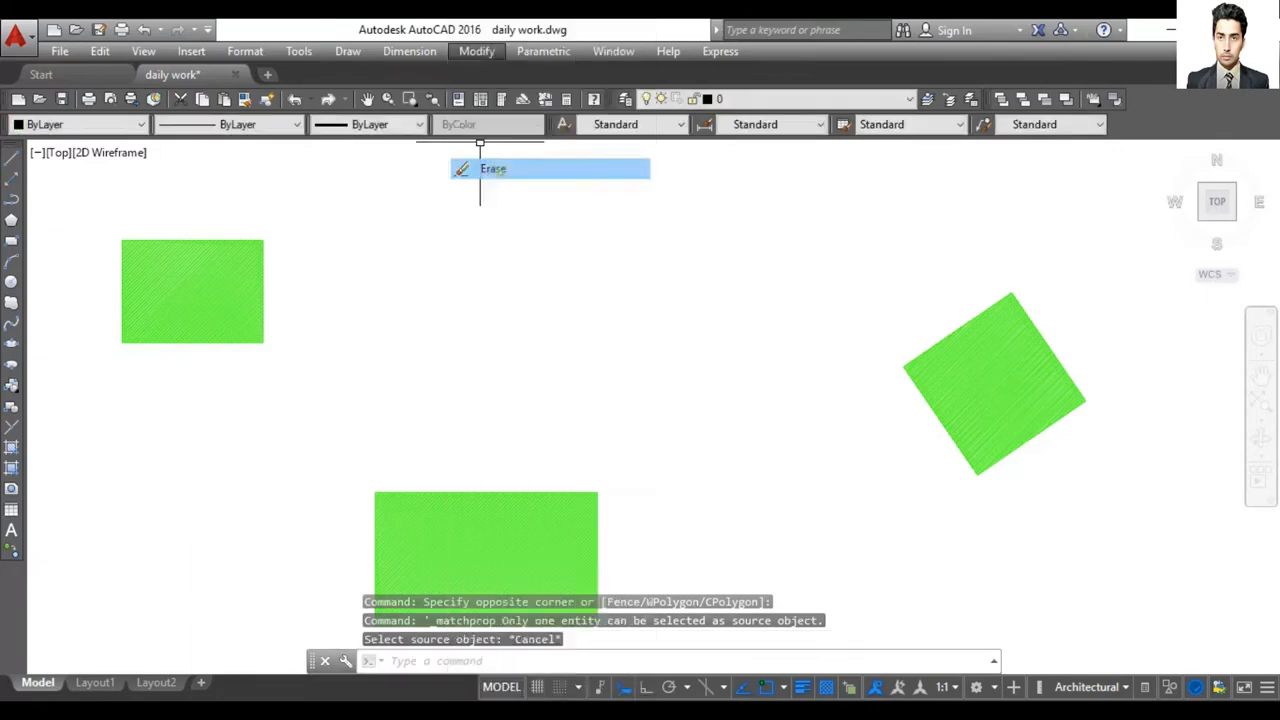
pyautogui.click(580, 521)
pyautogui.click(595, 516)
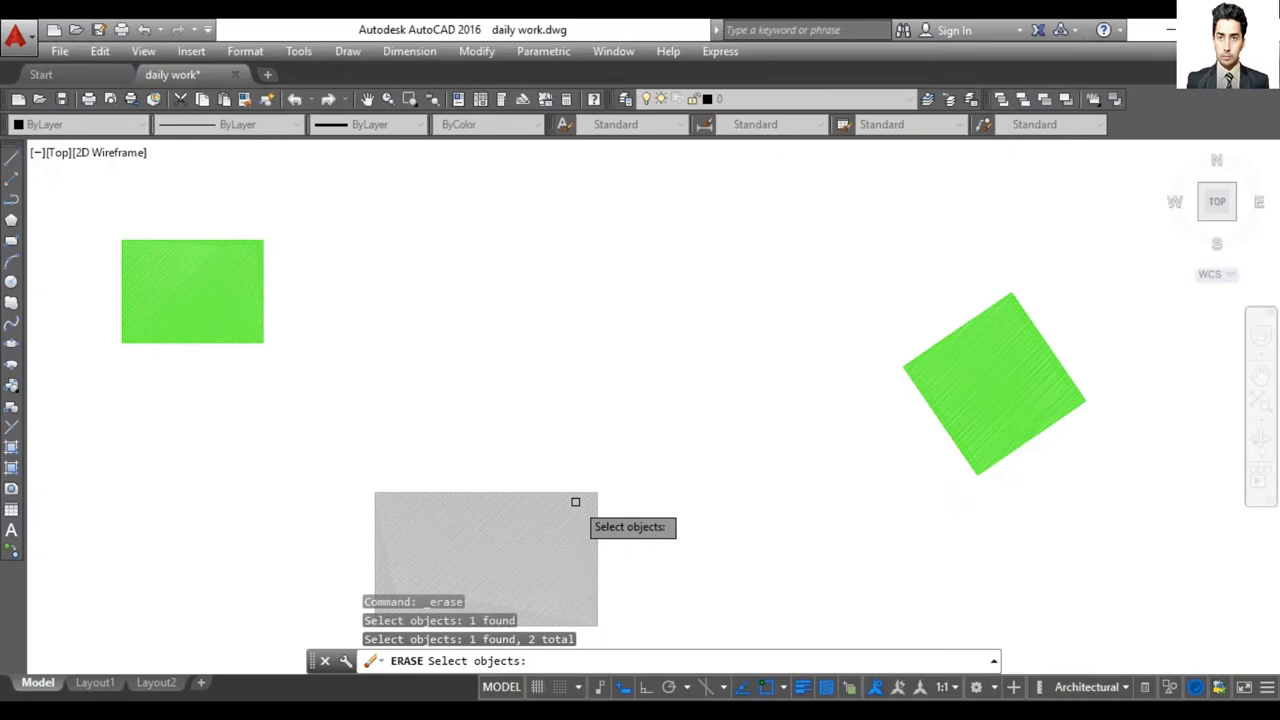
pyautogui.press('Return')
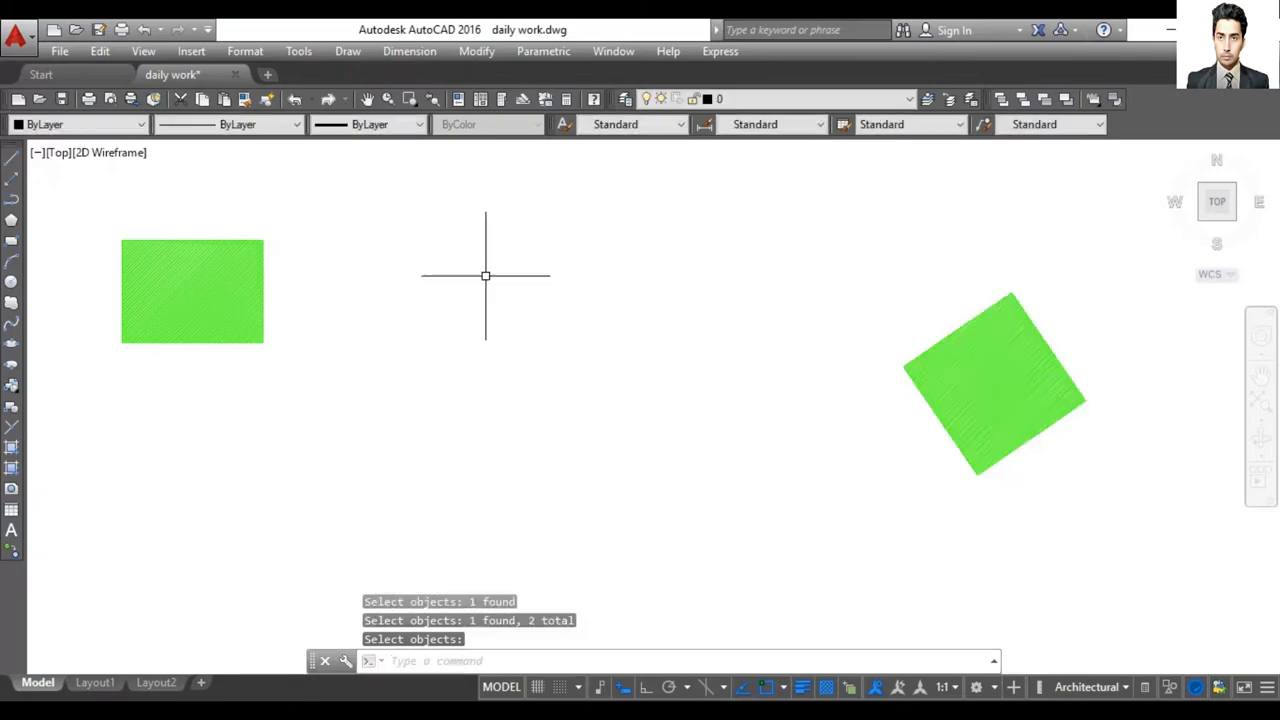
pyautogui.click(476, 52)
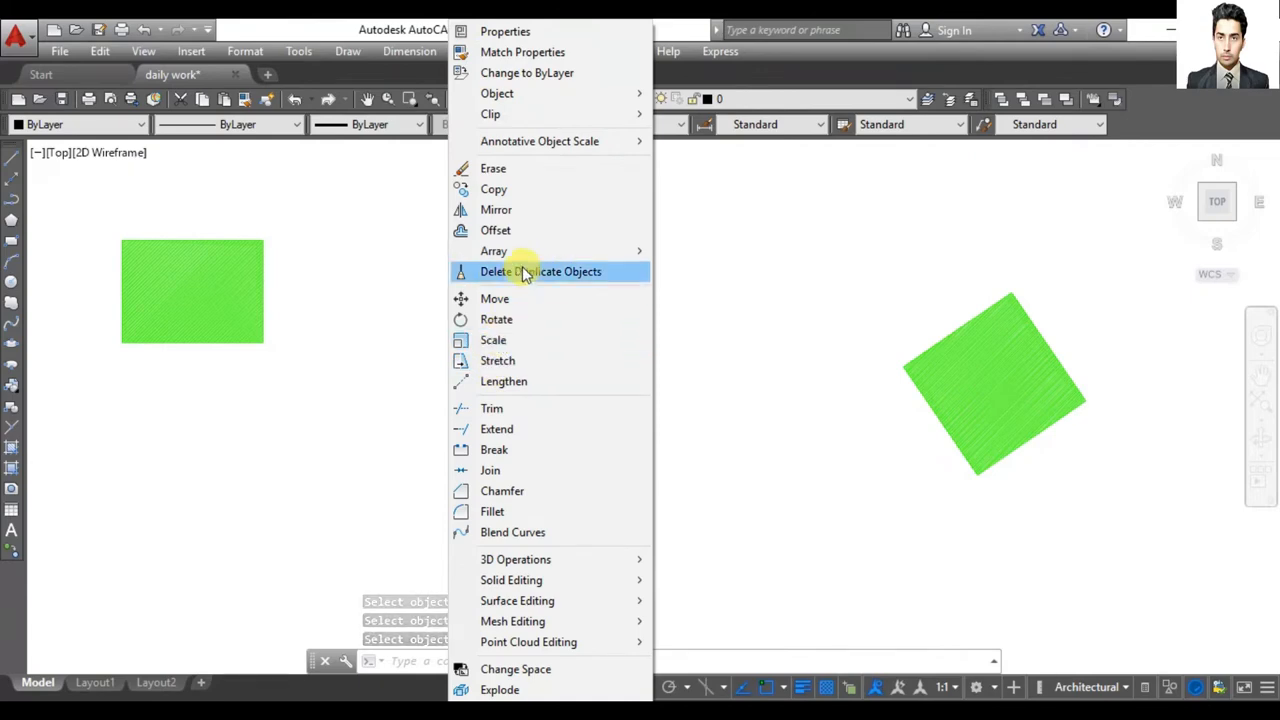
pyautogui.click(714, 240)
pyautogui.press('Escape')
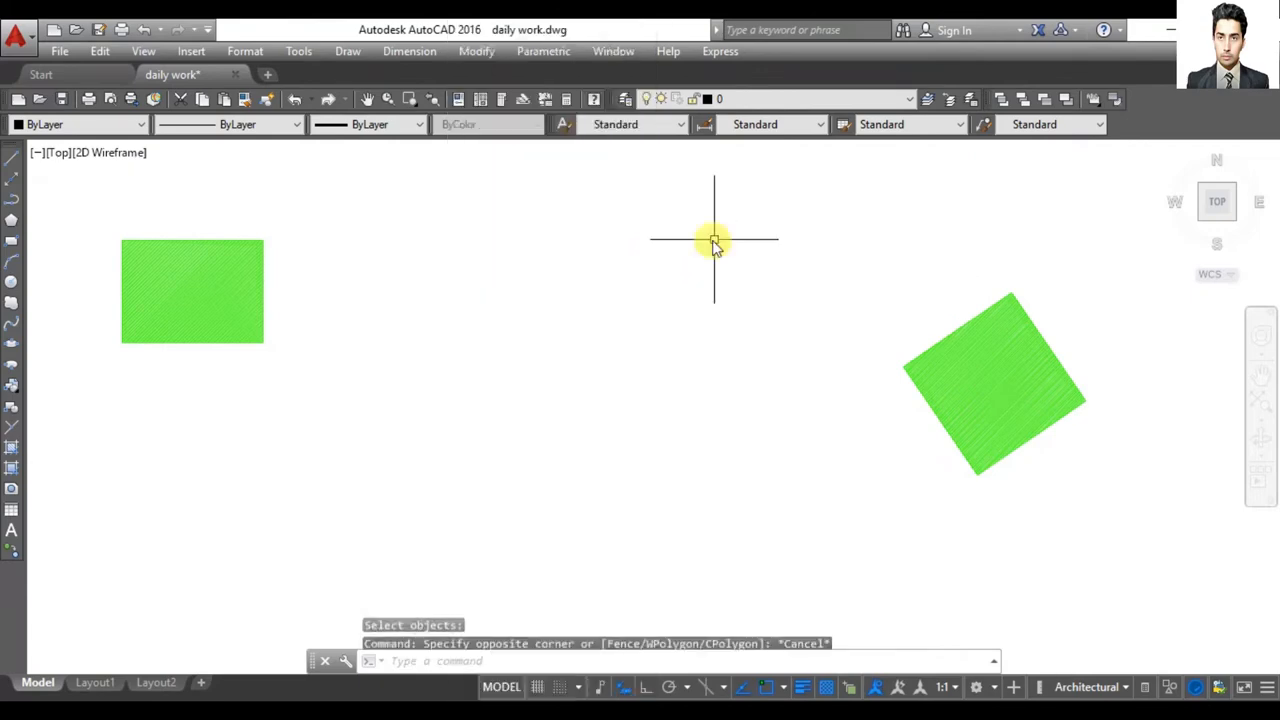
# - Turn Ortho mode on and draw a single vertical line downward in the middle of the drawing
pyautogui.click(12, 156)
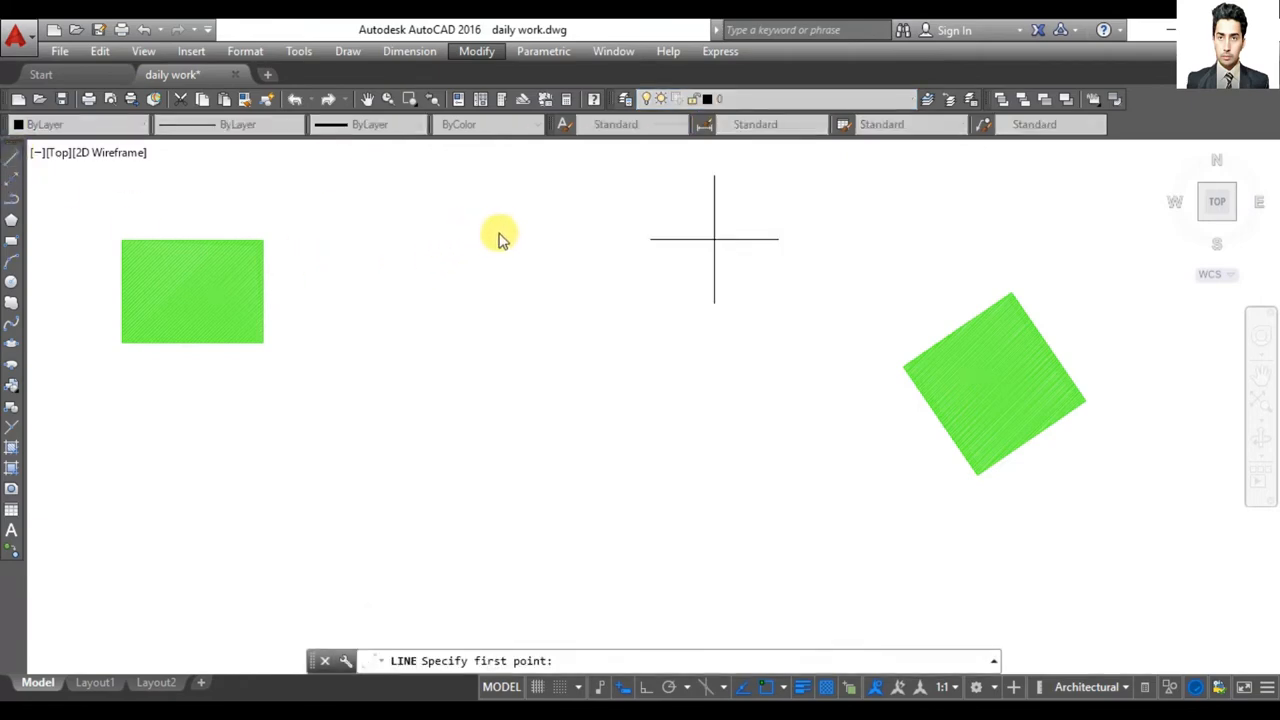
pyautogui.click(645, 688)
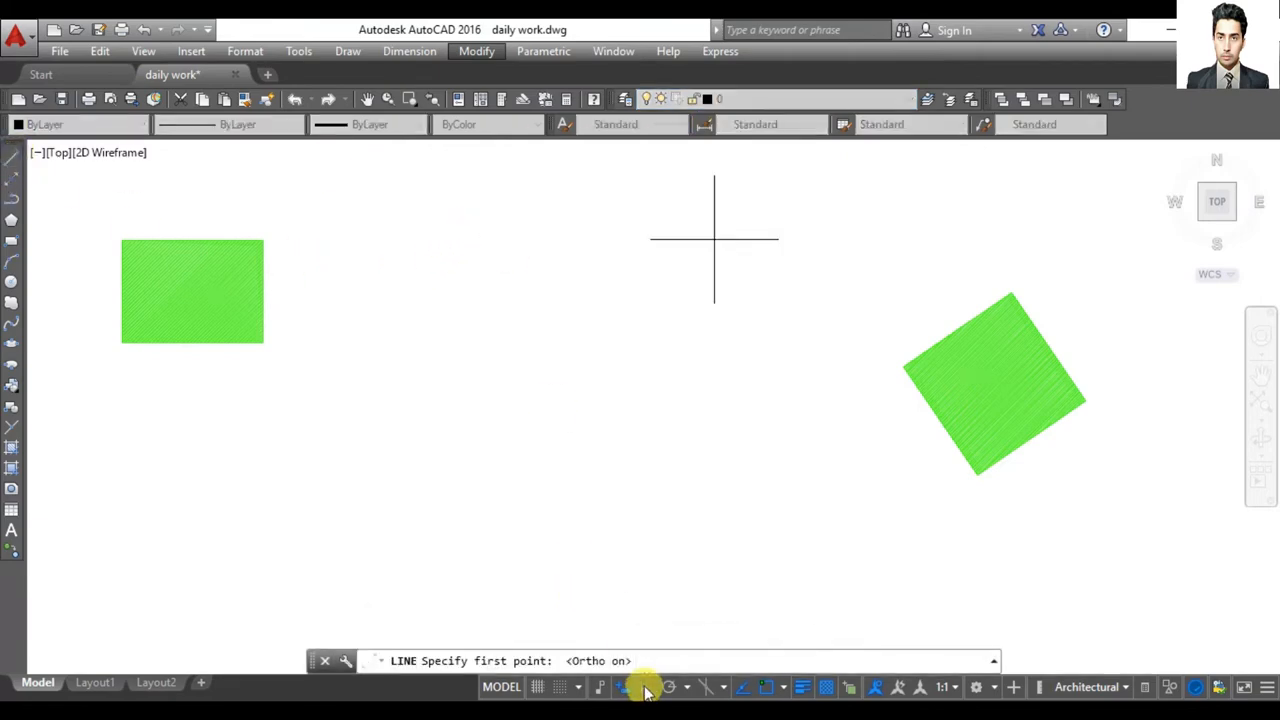
pyautogui.click(13, 156)
pyautogui.click(528, 228)
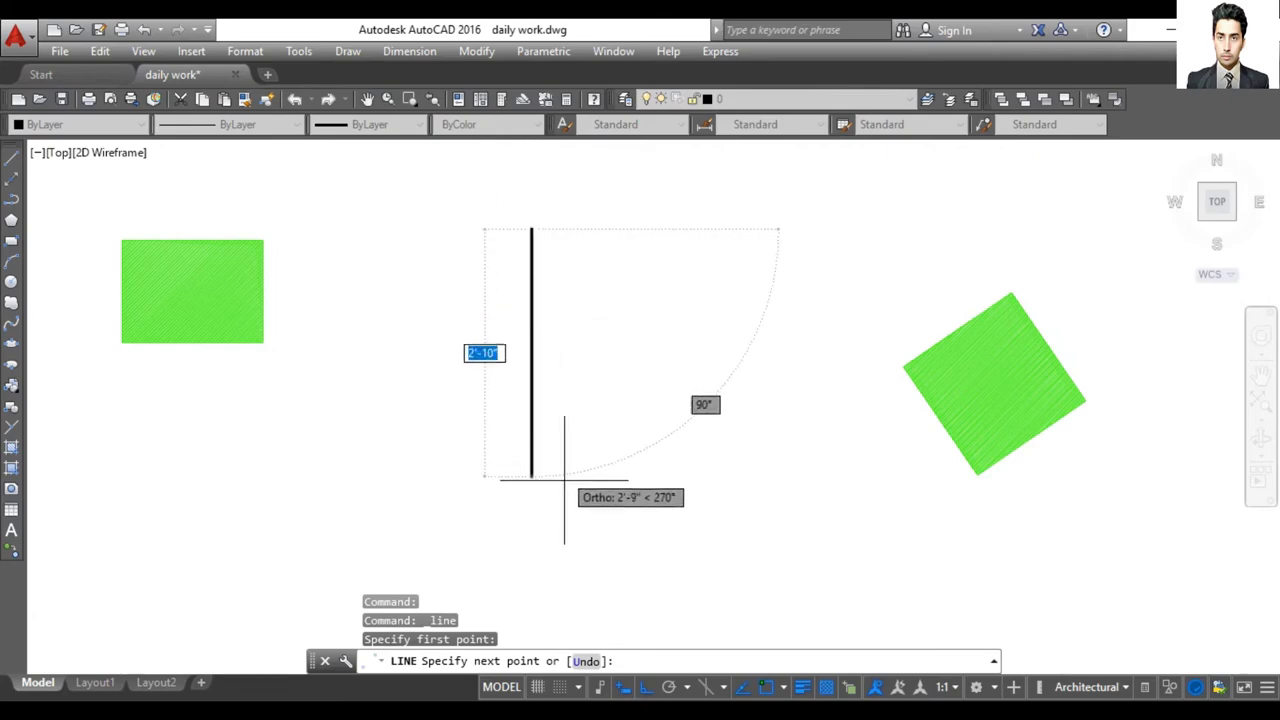
pyautogui.click(561, 503)
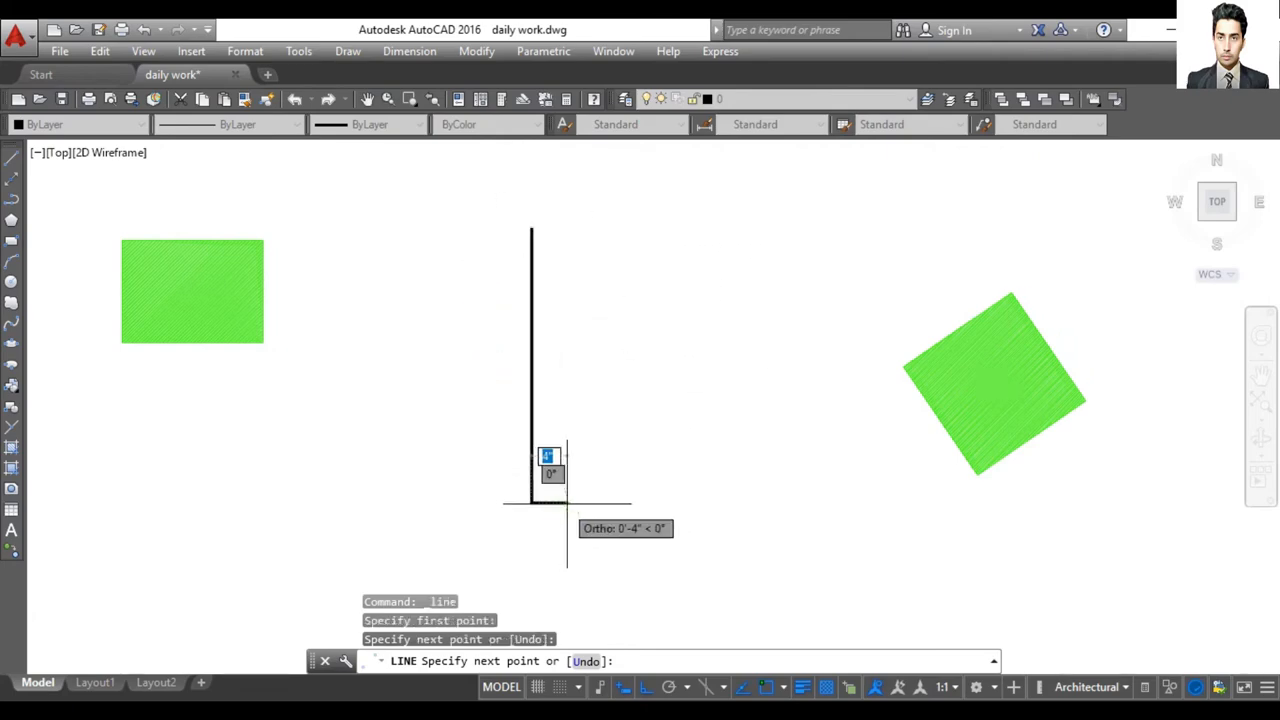
pyautogui.press('Return')
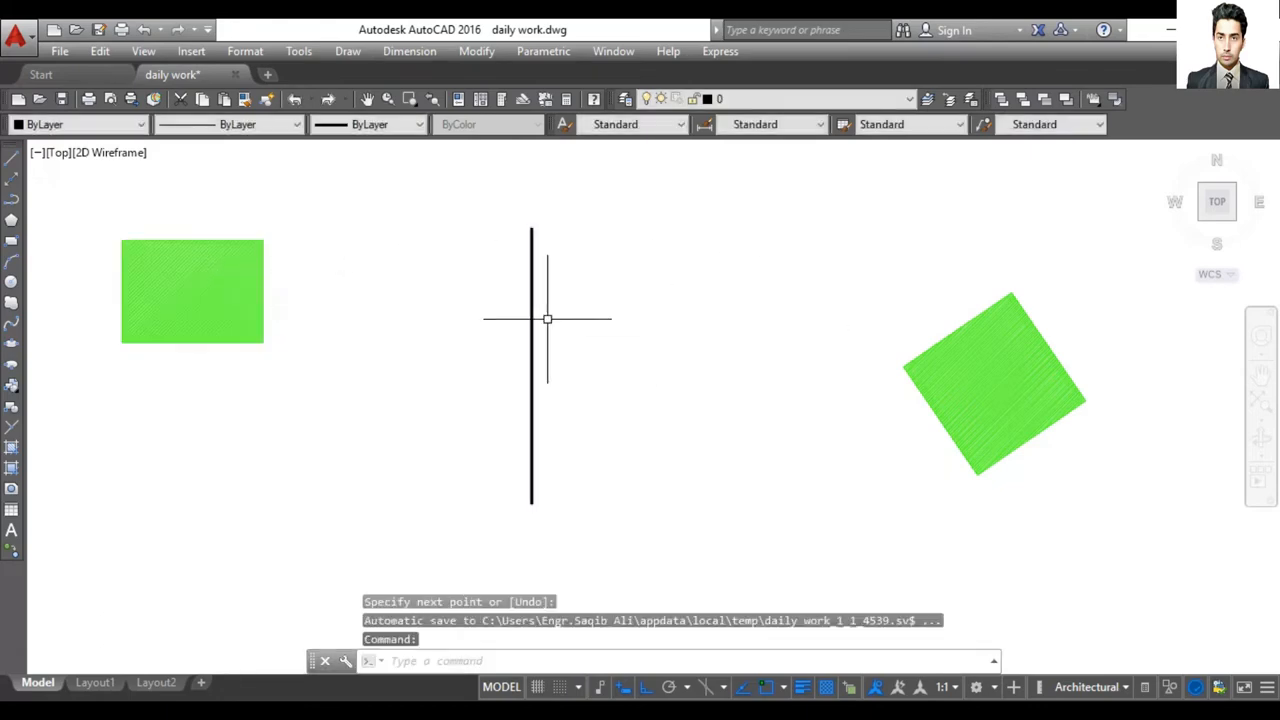
# - Erase the small rectangle and its hatch in the drawing's upper-left area
pyautogui.click(287, 228)
pyautogui.click(92, 369)
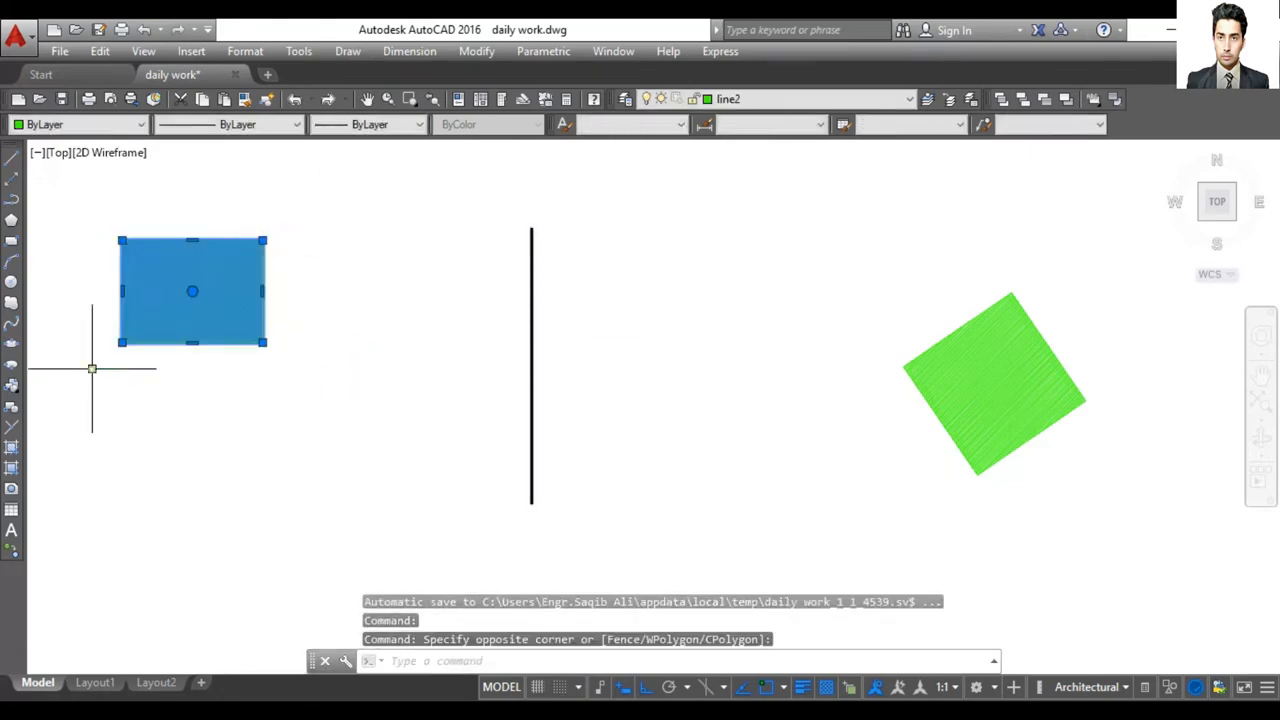
pyautogui.press('Delete')
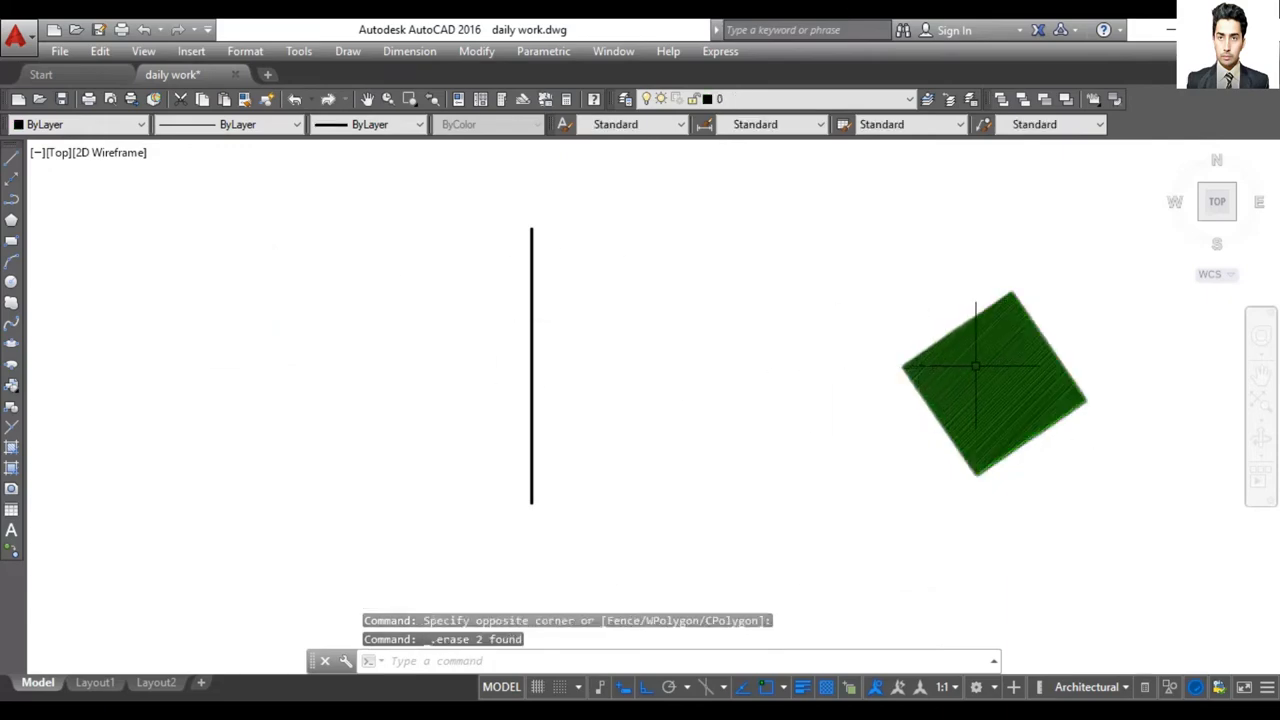
# - Move the tilted square and its hatch by its left corner, with Ortho mode off, to just right of the vertical line
pyautogui.click(476, 51)
pyautogui.click(494, 299)
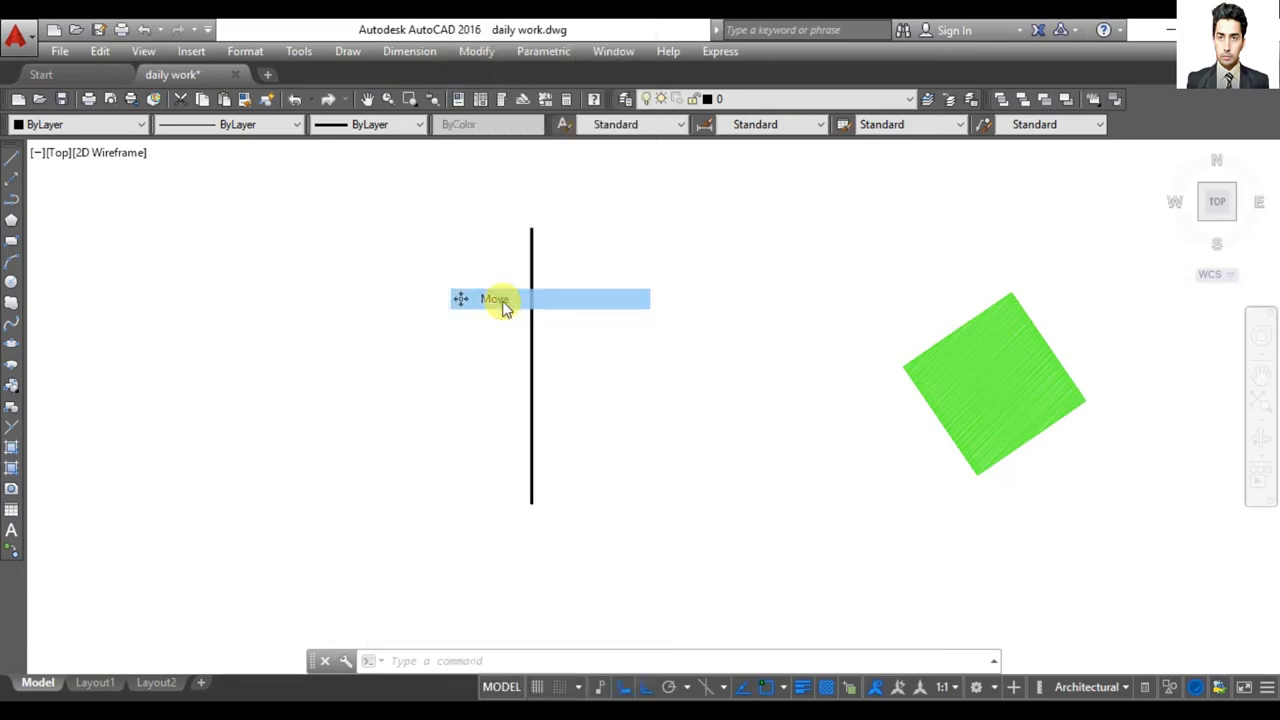
pyautogui.click(955, 366)
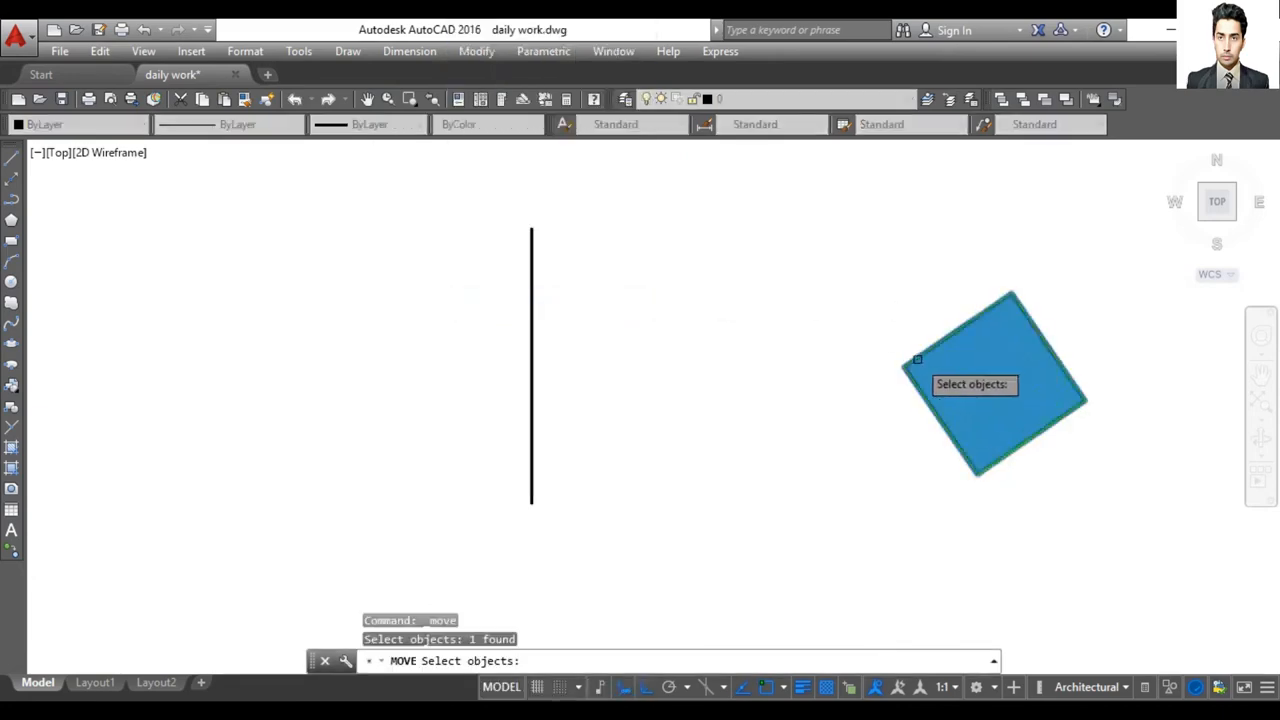
pyautogui.click(908, 366)
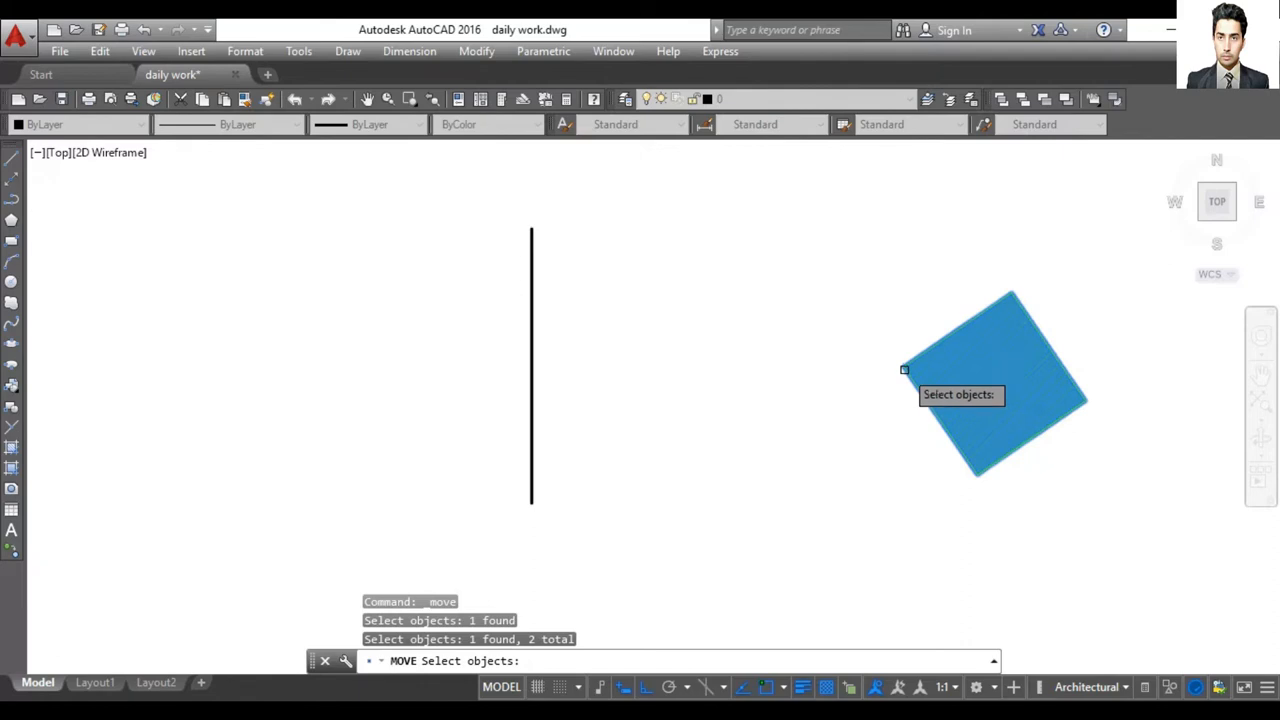
pyautogui.press('Return')
pyautogui.click(905, 368)
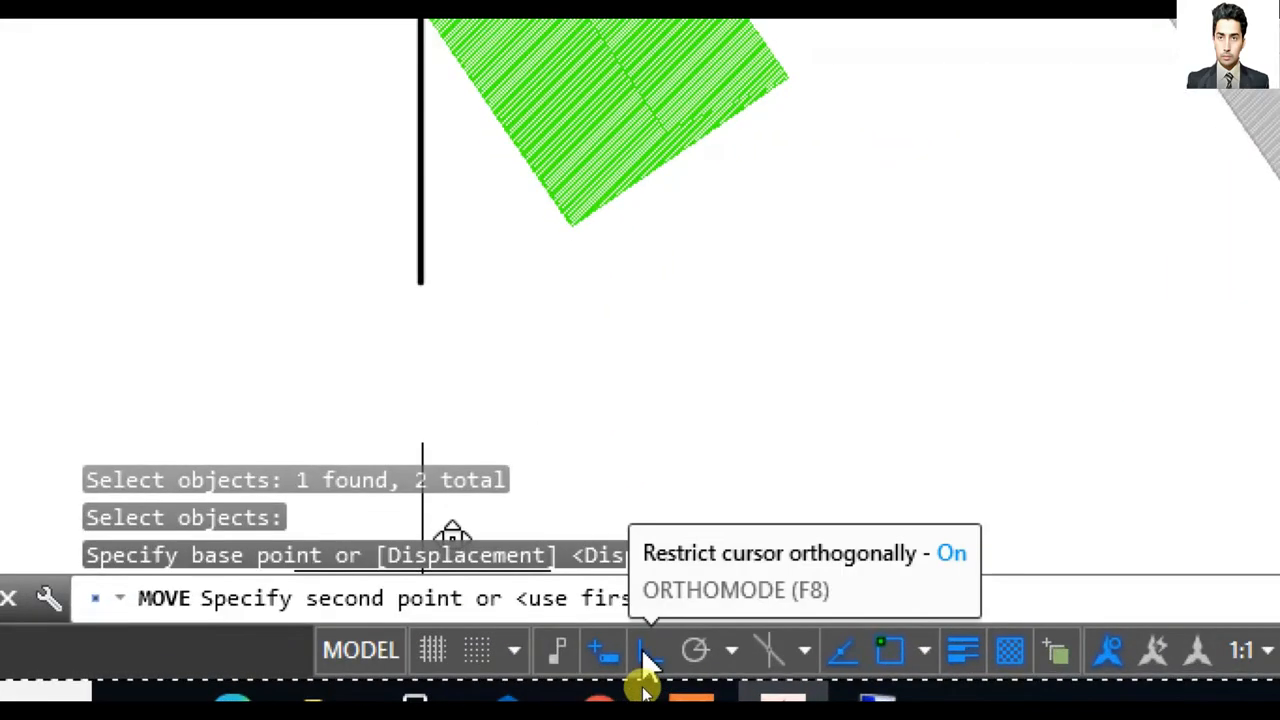
pyautogui.click(645, 686)
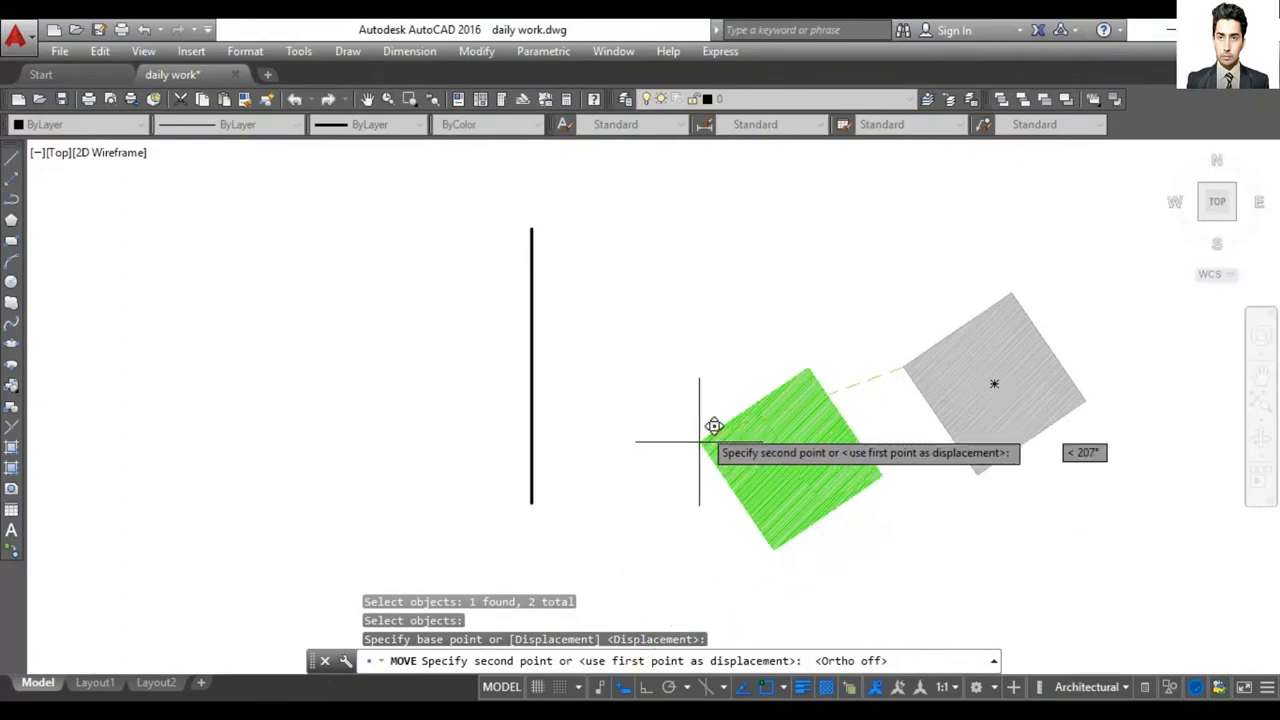
pyautogui.click(584, 350)
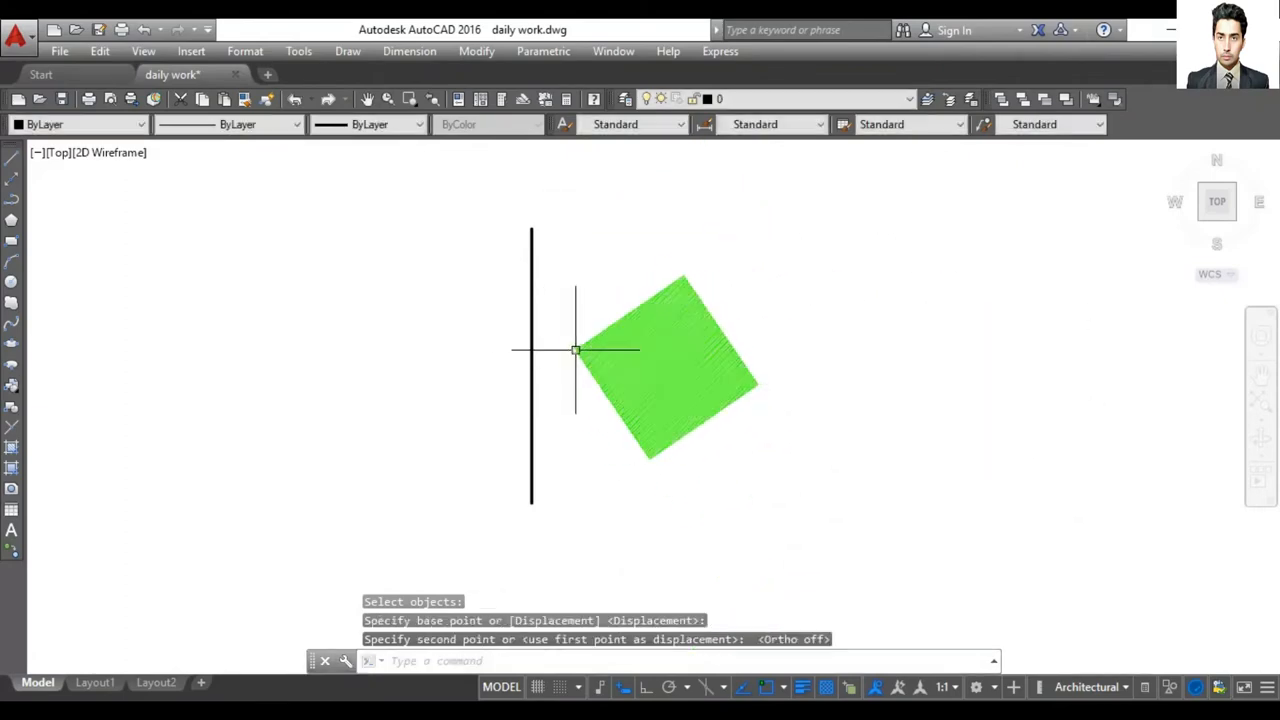
# - Mirror only the tilted square's hatch about a vertical axis through the square's left corner, erasing the source, and undo the mirror
pyautogui.click(485, 56)
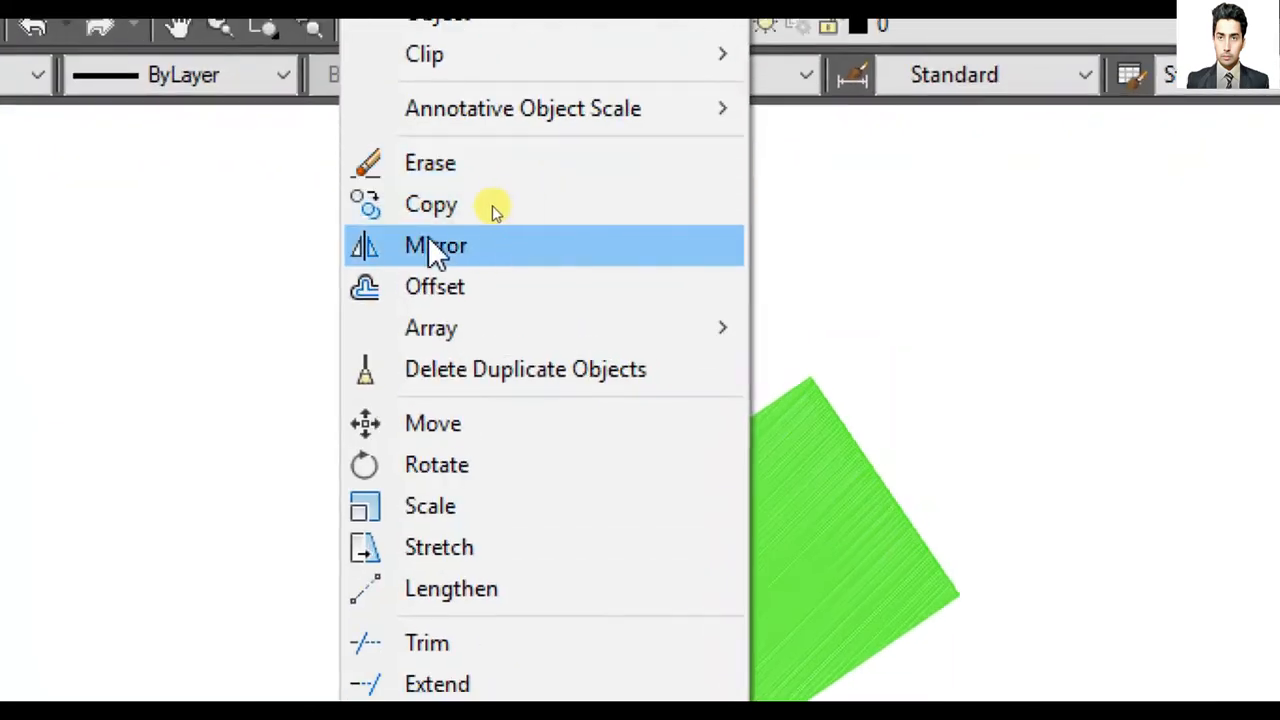
pyautogui.click(436, 248)
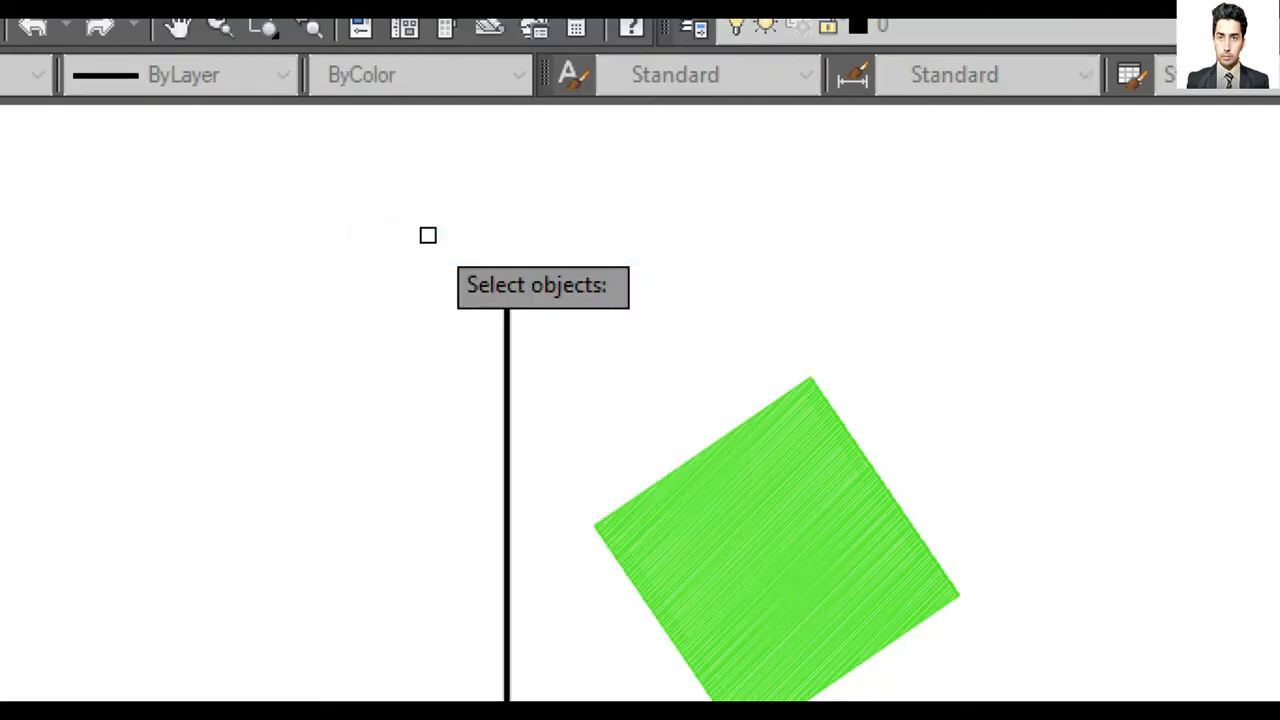
pyautogui.click(735, 515)
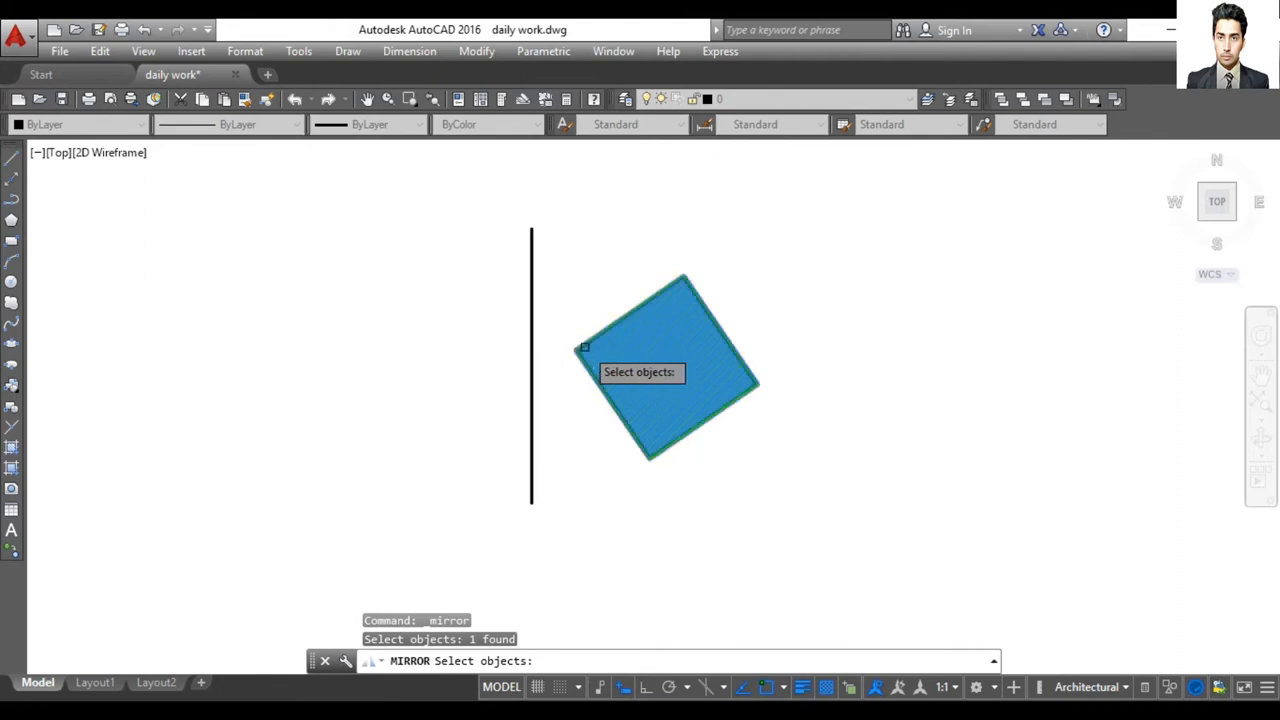
pyautogui.press('Return')
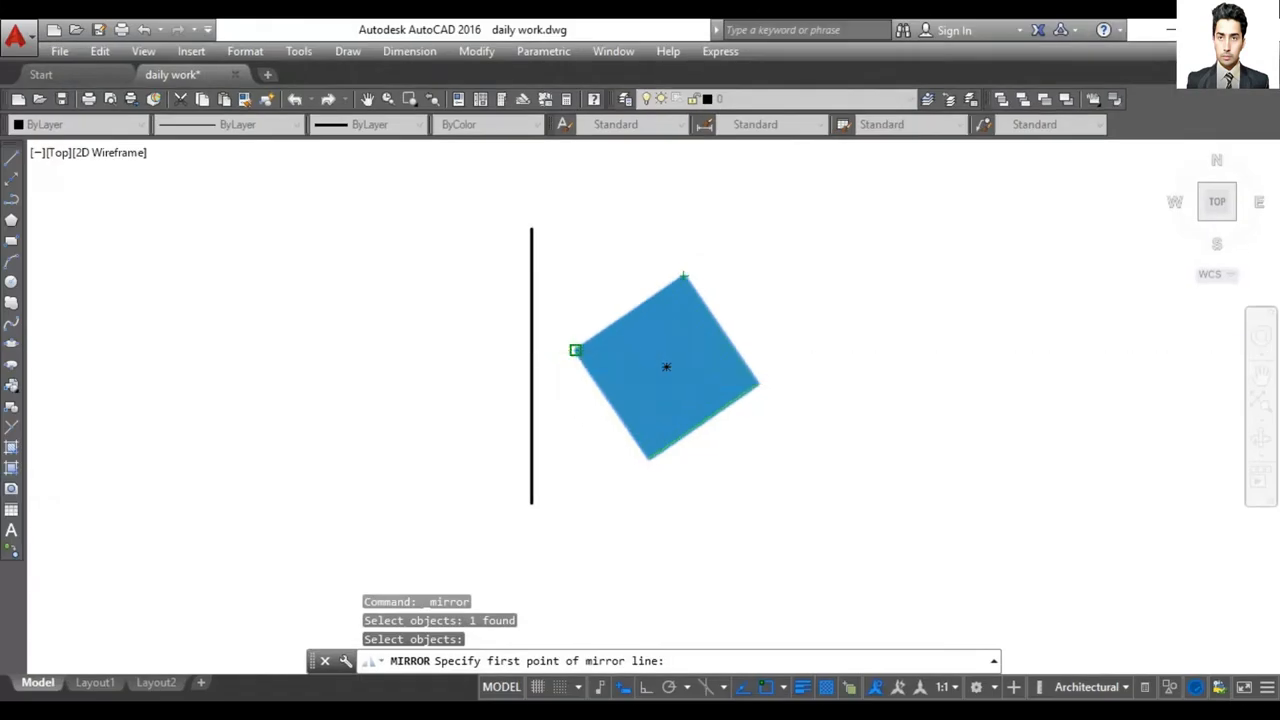
pyautogui.click(575, 350)
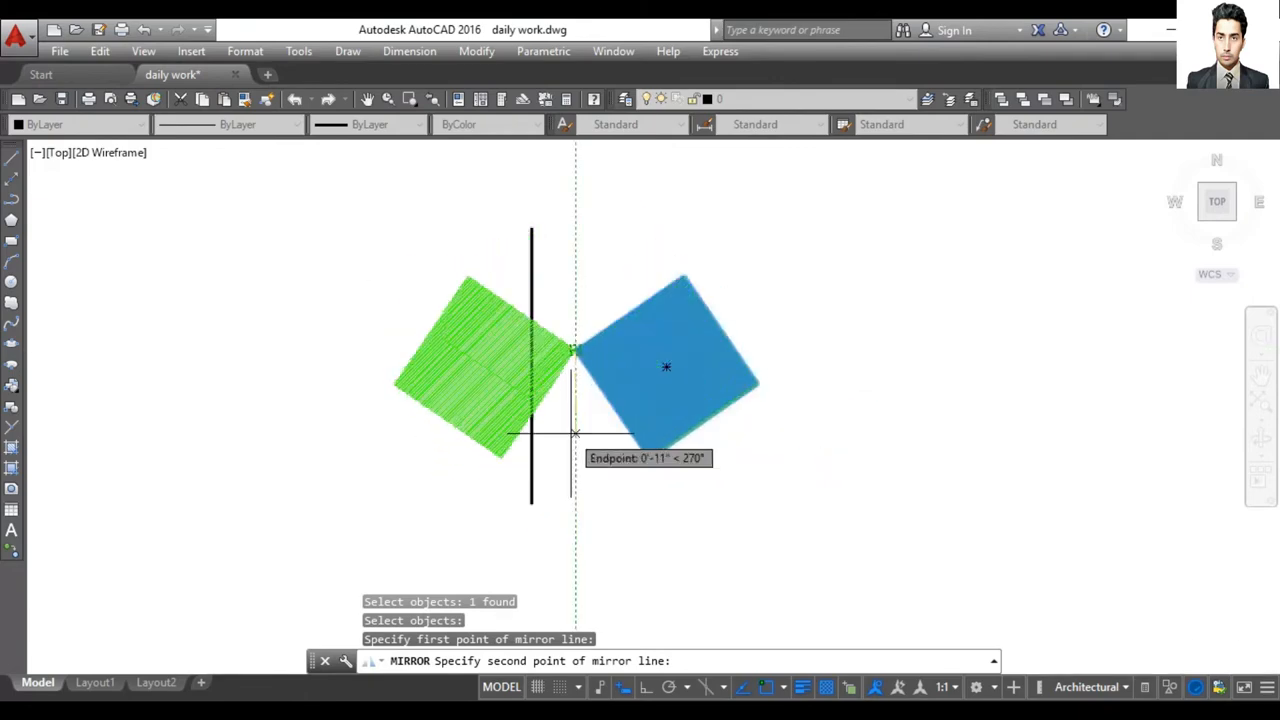
pyautogui.click(575, 432)
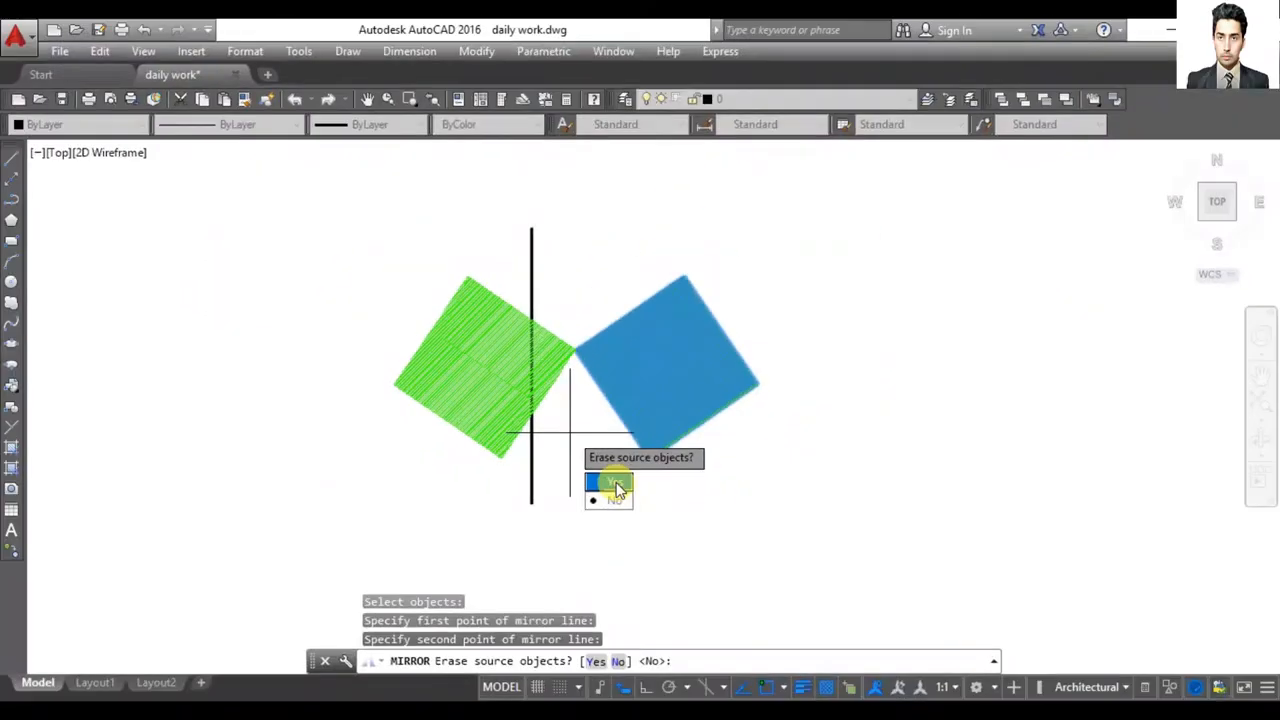
pyautogui.click(615, 484)
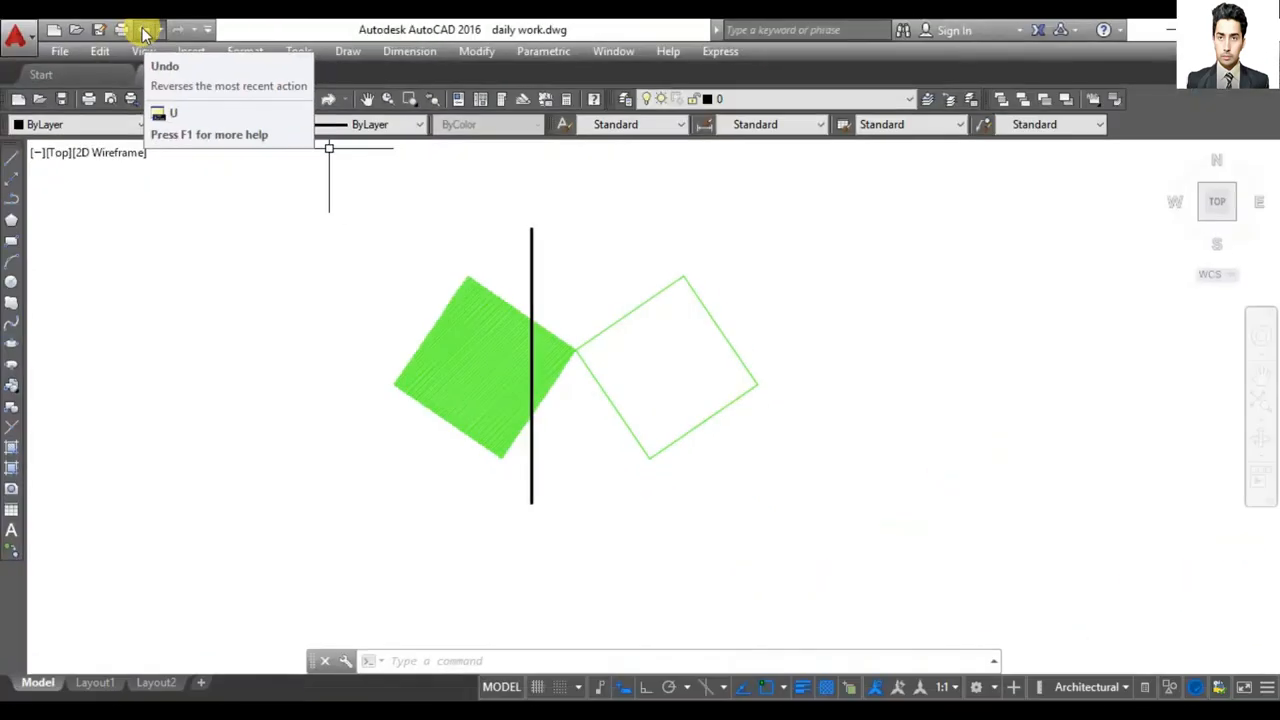
pyautogui.click(163, 40)
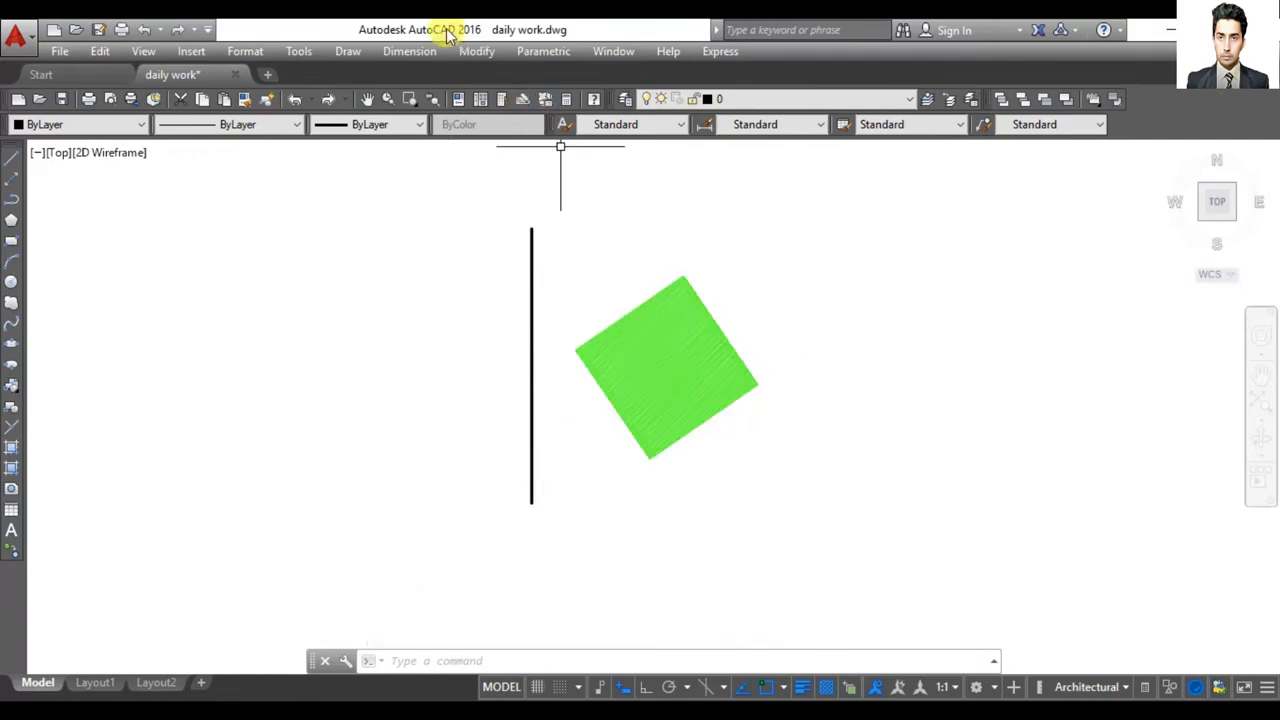
# - Mirror the tilted square and its hatch across the vertical line, erasing the source objects, and undo the mirror
pyautogui.click(778, 250)
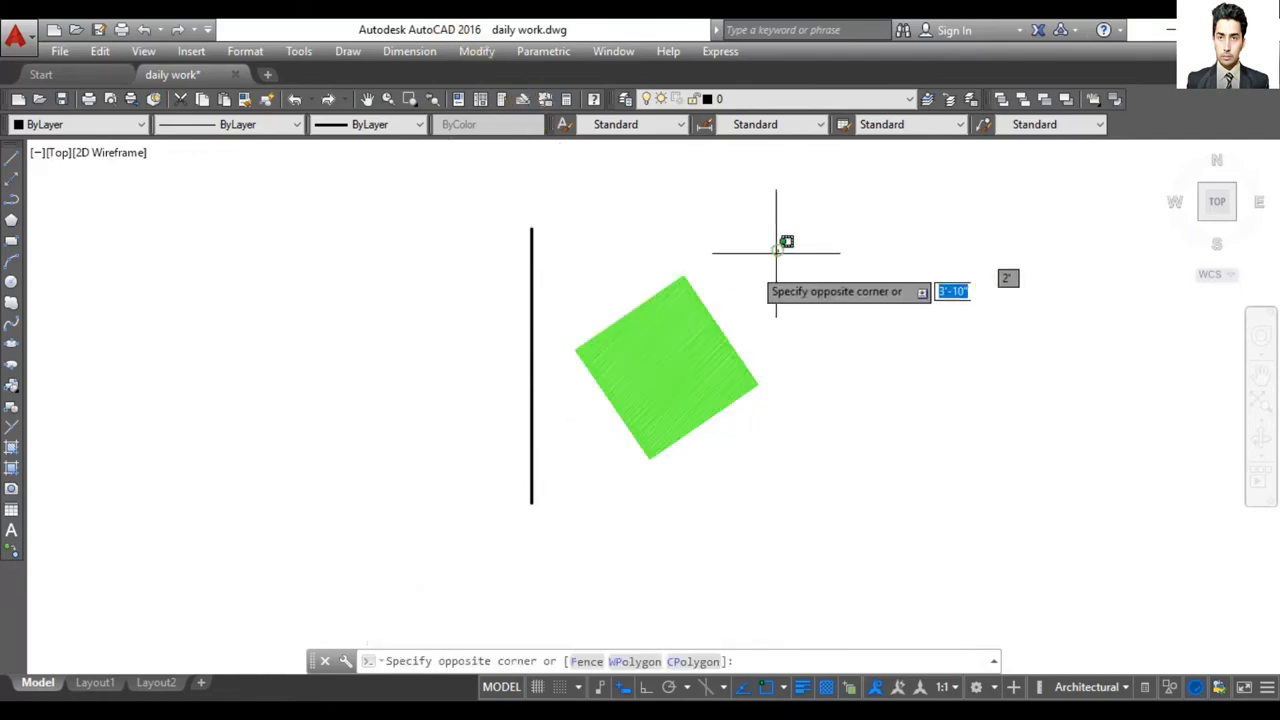
pyautogui.click(578, 457)
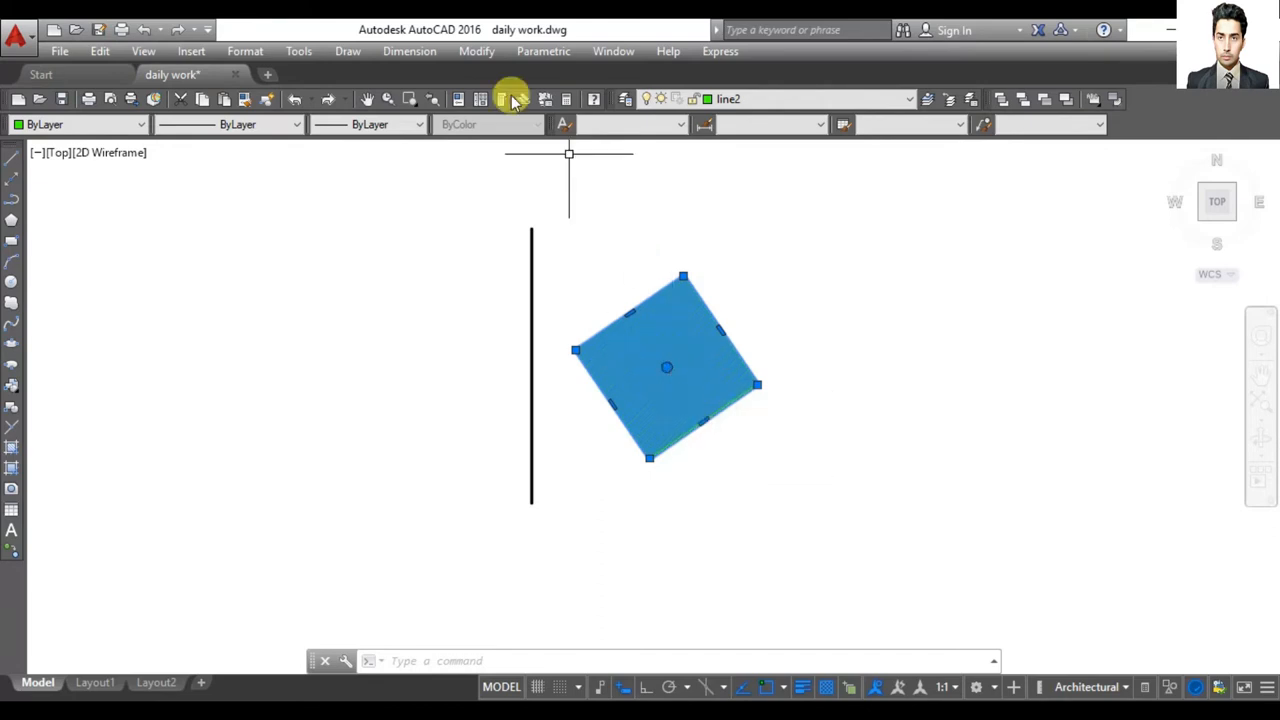
pyautogui.click(476, 55)
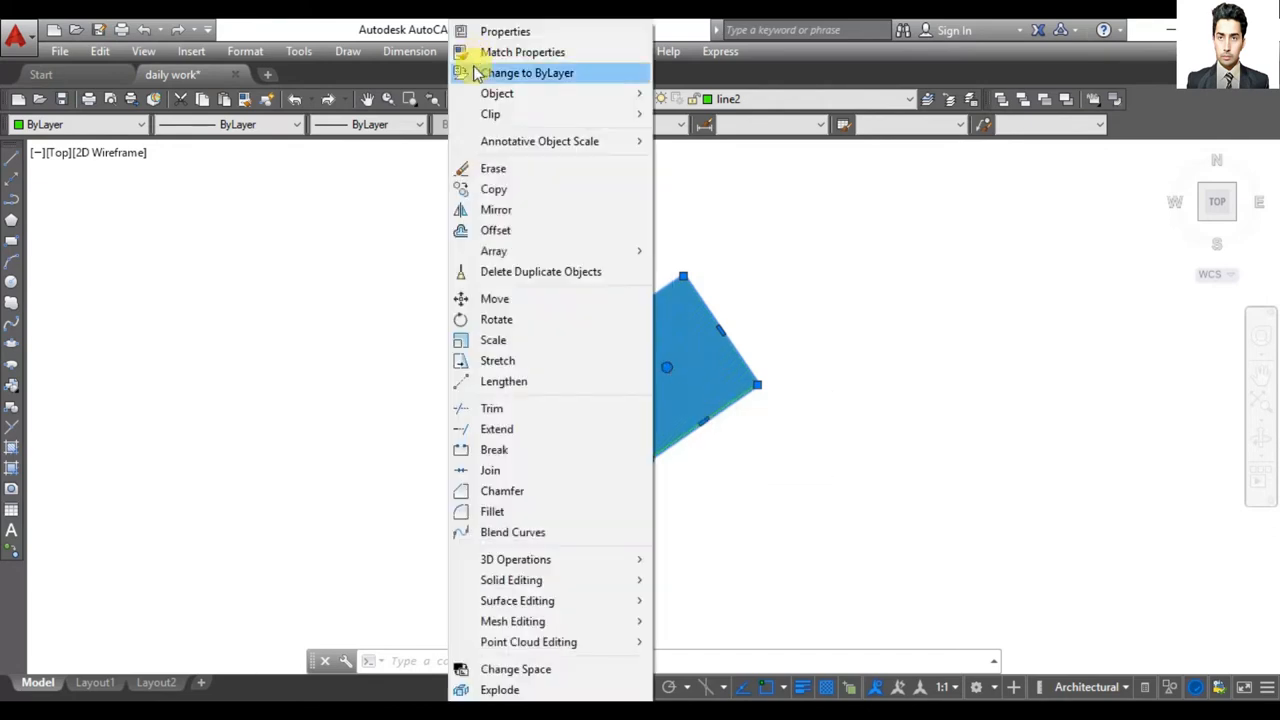
pyautogui.click(497, 210)
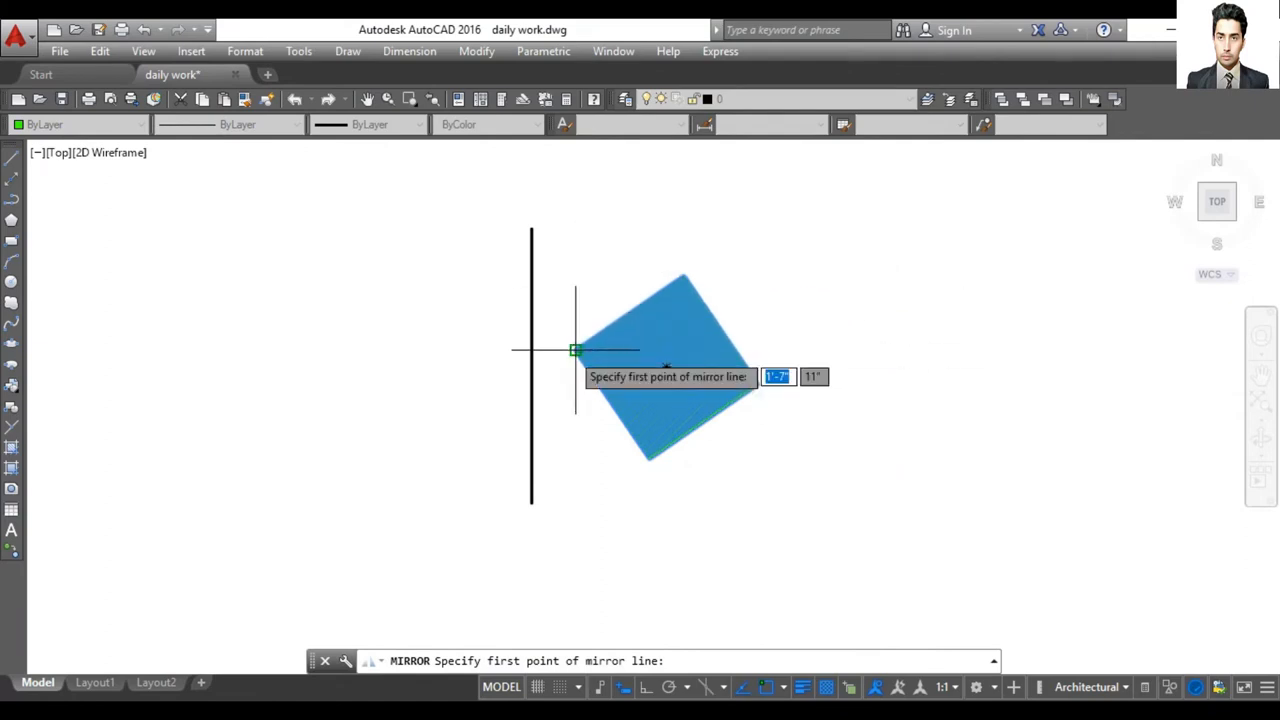
pyautogui.click(531, 229)
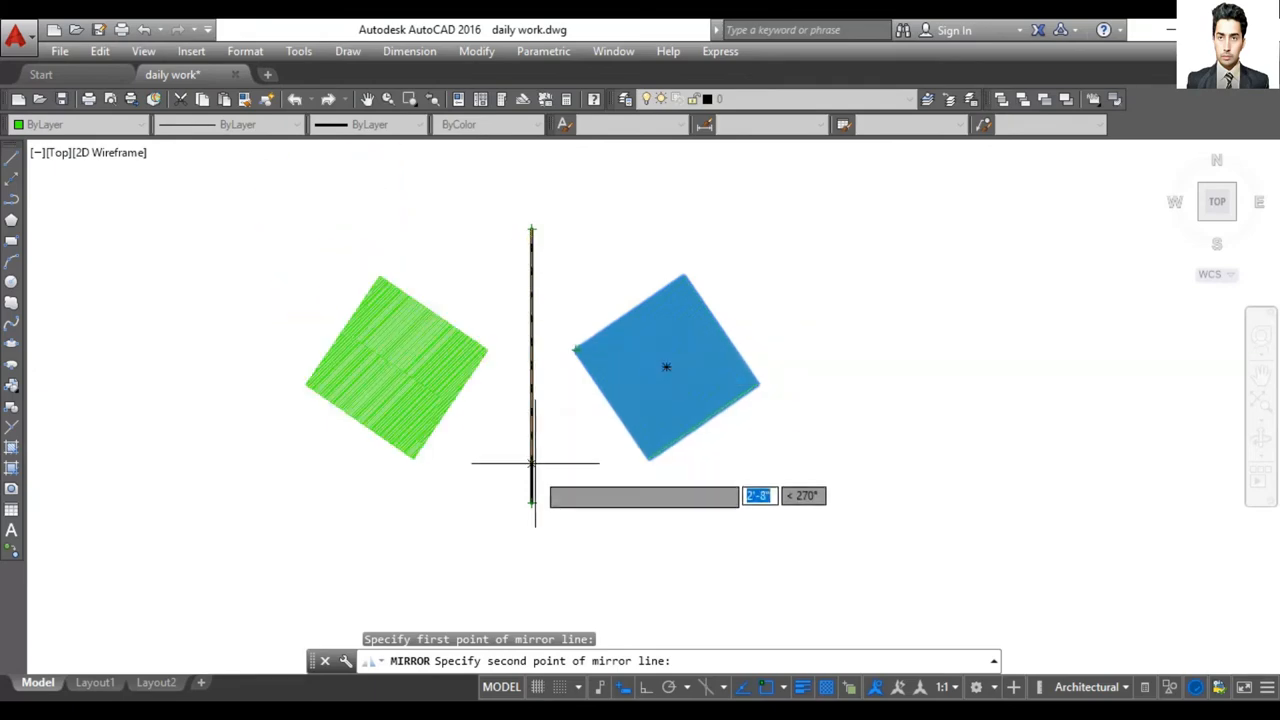
pyautogui.click(531, 503)
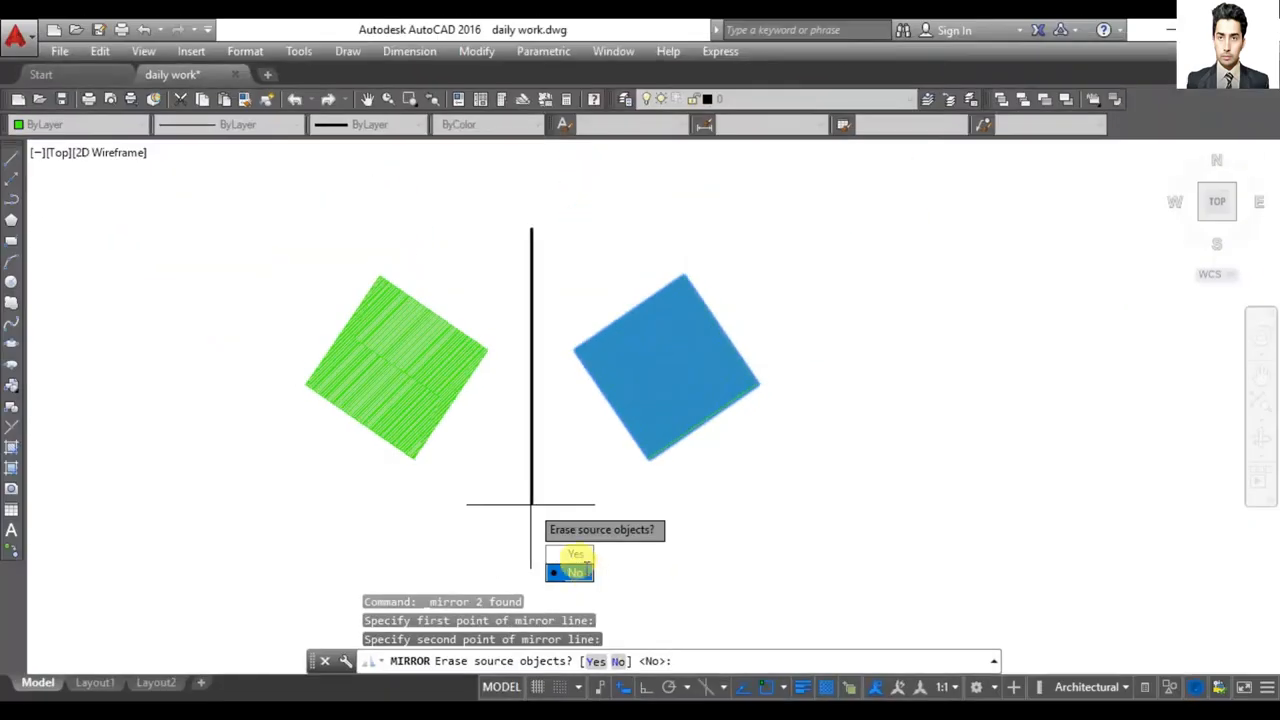
pyautogui.click(575, 554)
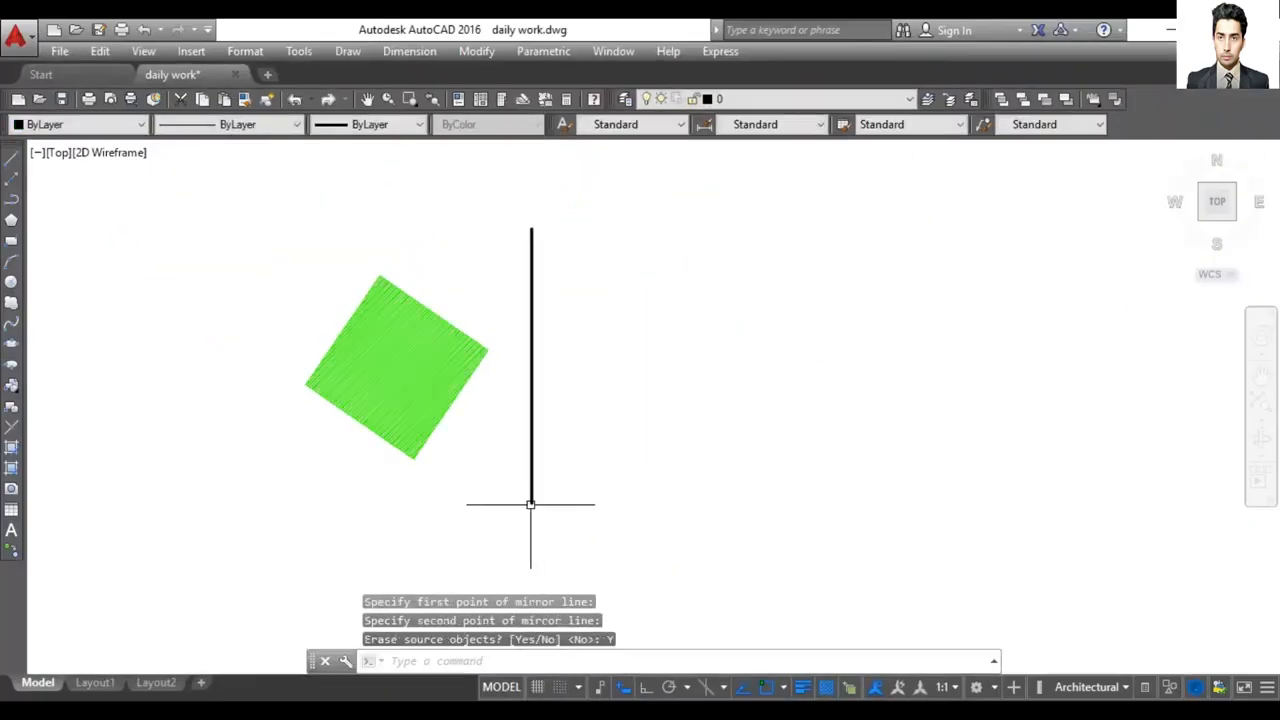
pyautogui.click(145, 30)
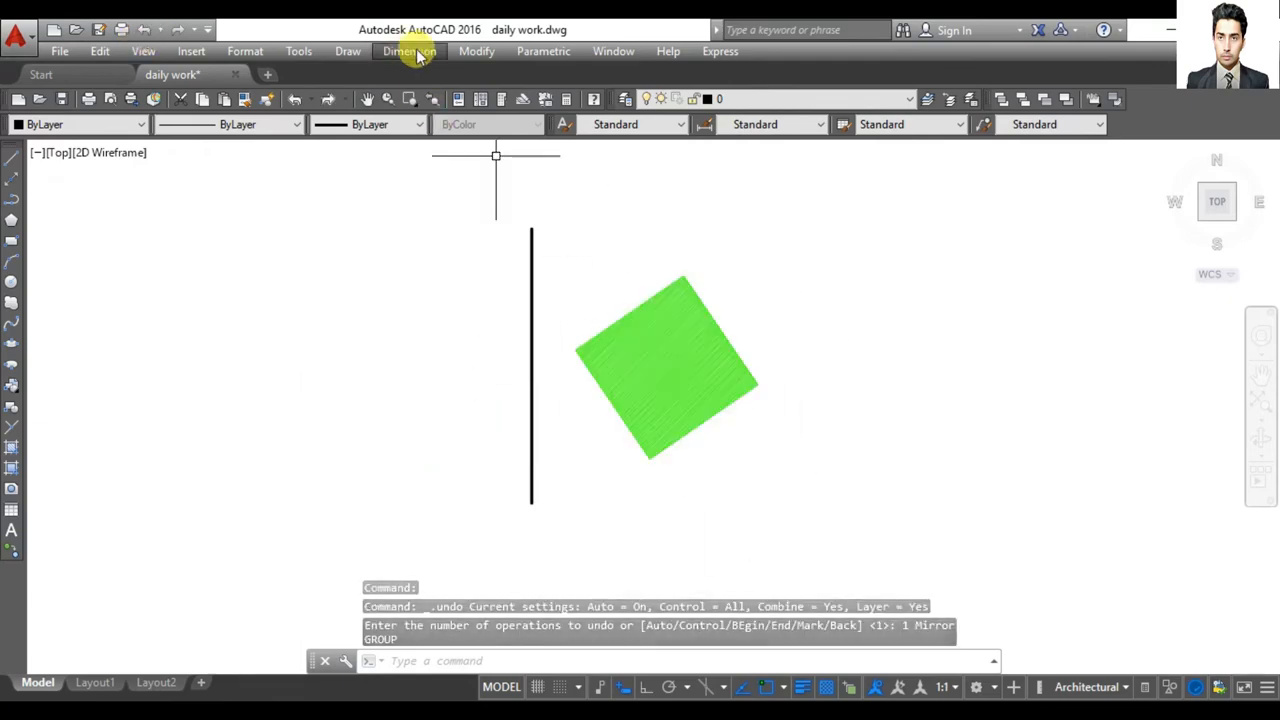
pyautogui.click(471, 54)
pyautogui.click(476, 52)
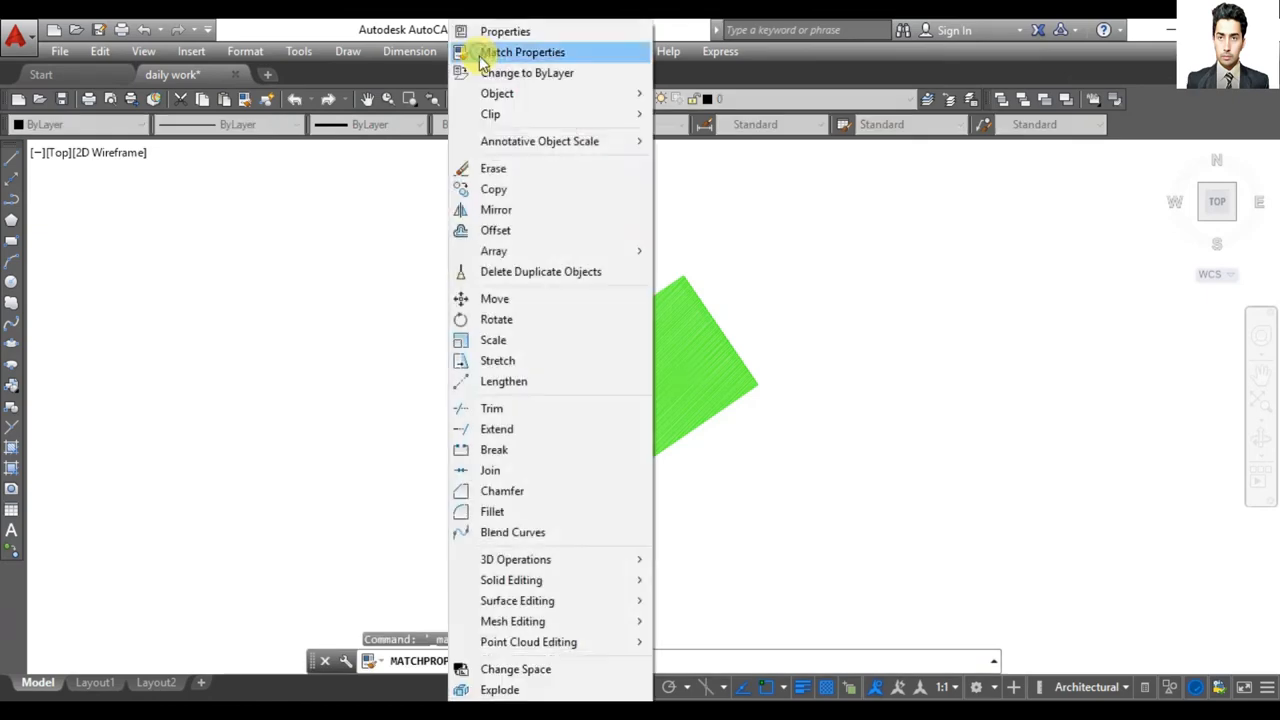
pyautogui.click(510, 210)
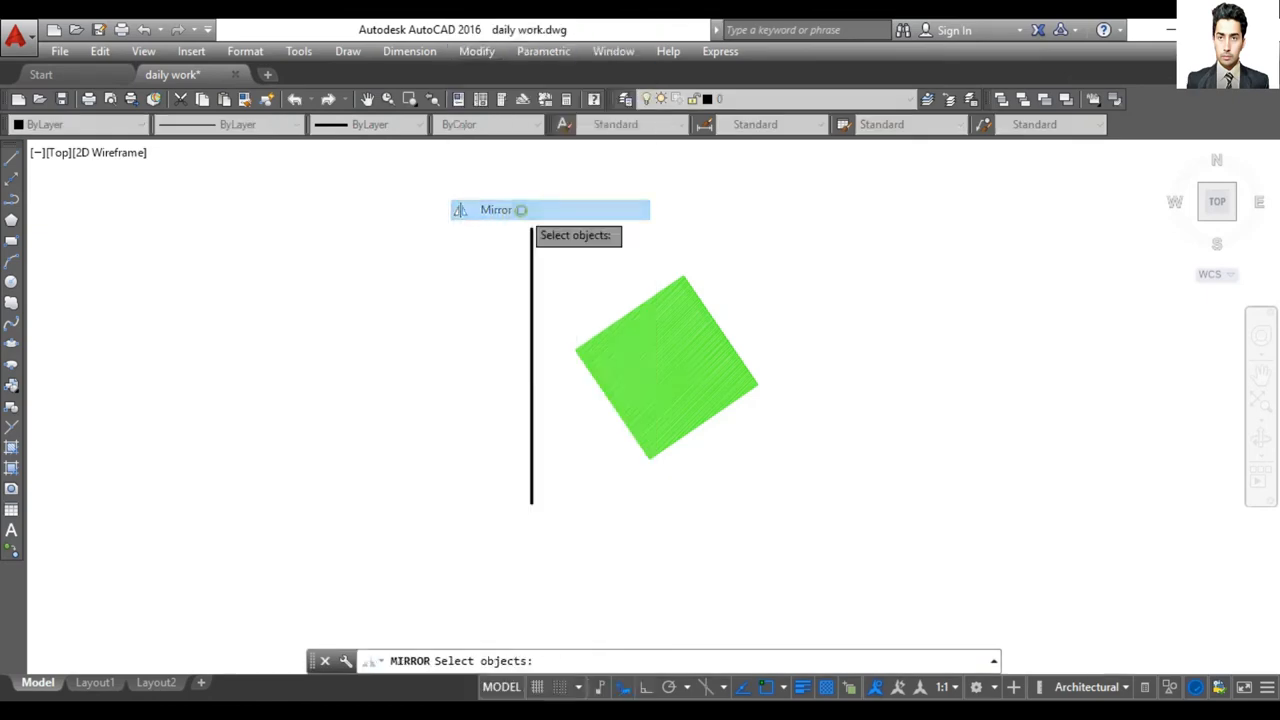
pyautogui.click(582, 352)
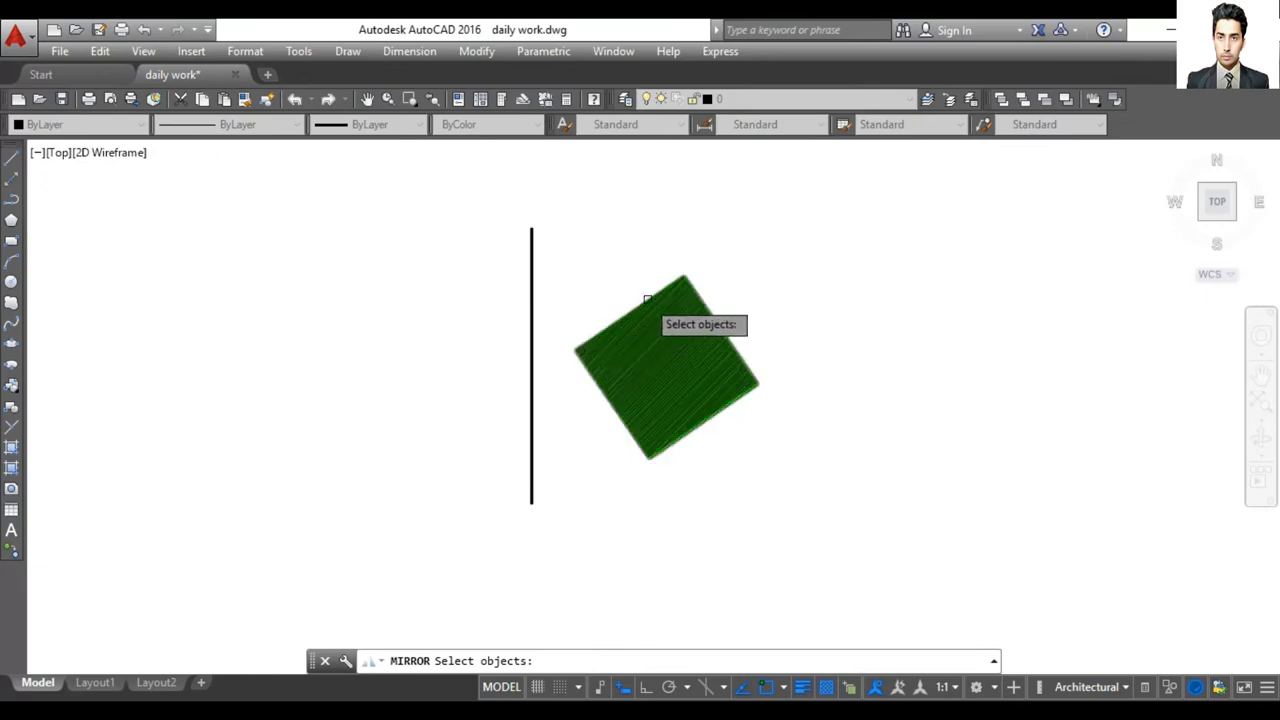
# - Mirror the tilted square and its hatch across the vertical line from its upper to its lower endpoint, keeping the source objects
pyautogui.click(478, 51)
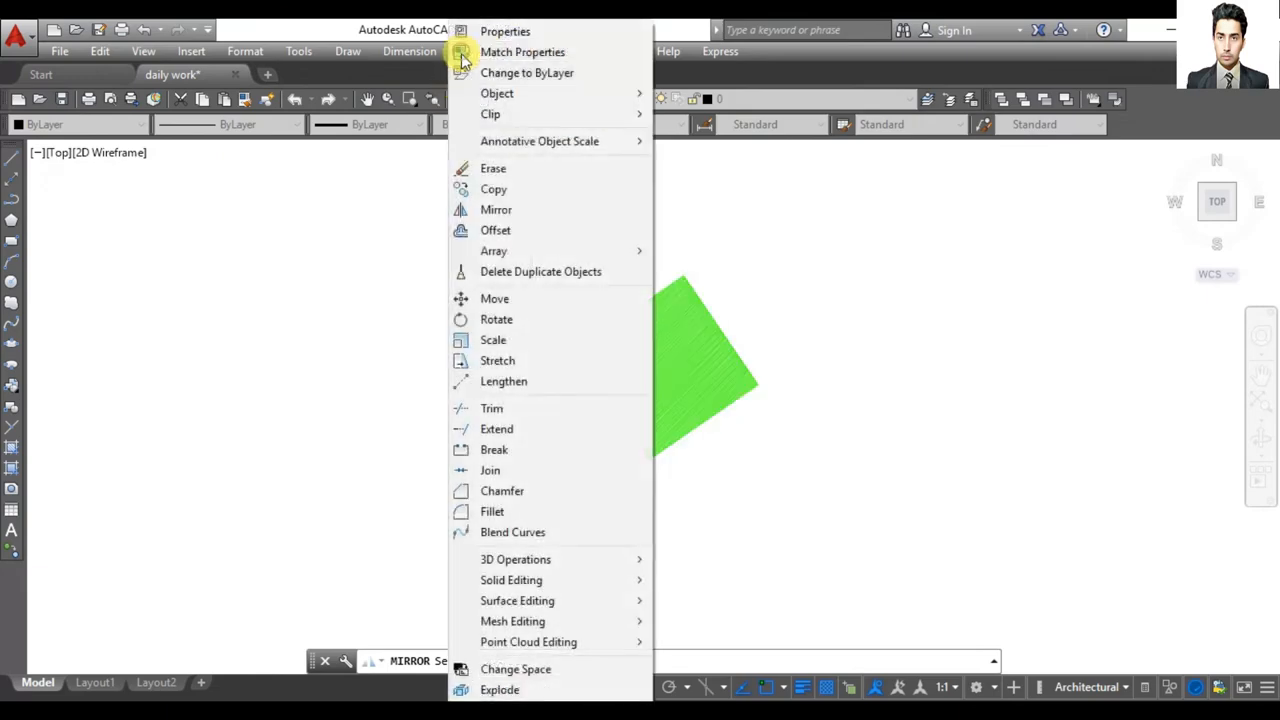
pyautogui.click(505, 209)
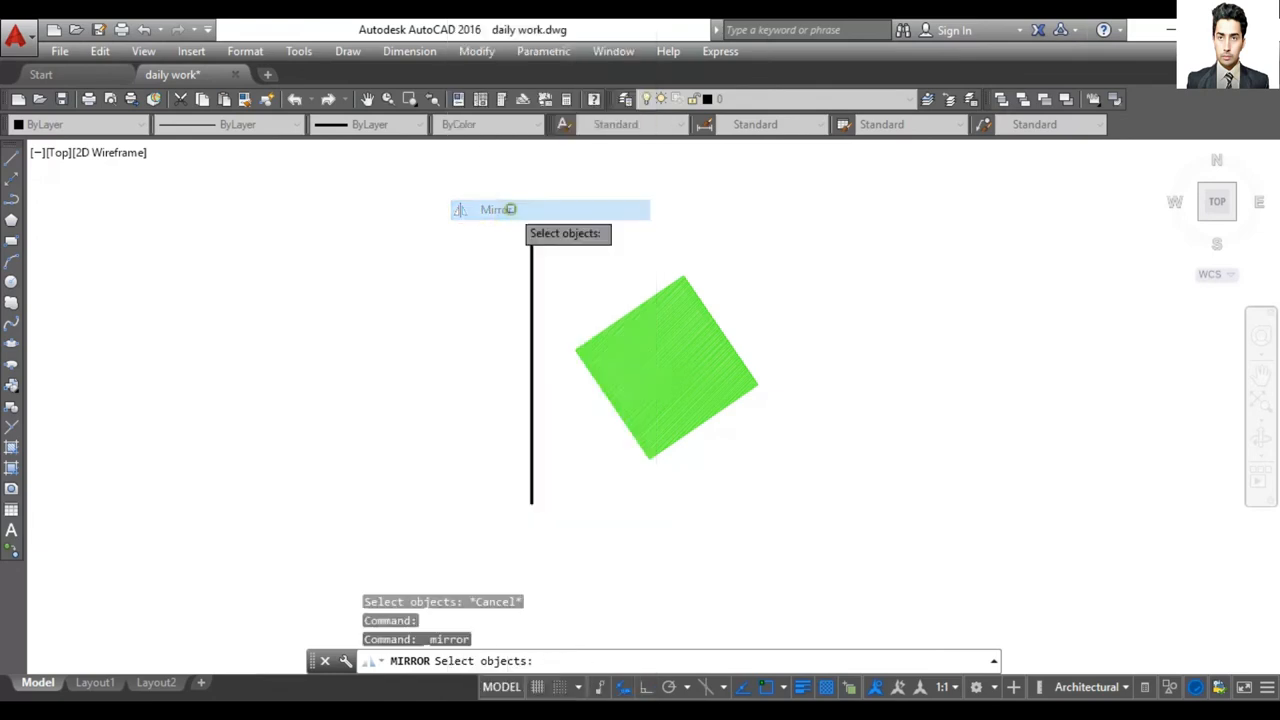
pyautogui.click(680, 285)
pyautogui.click(696, 298)
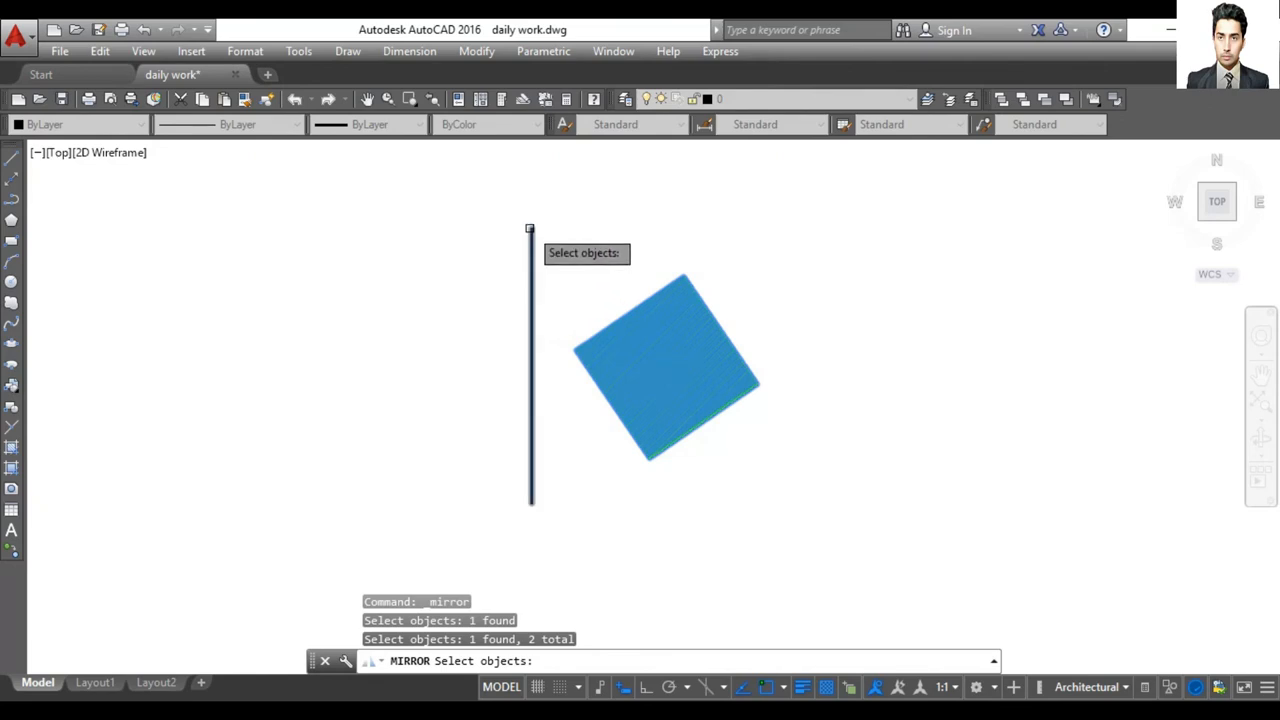
pyautogui.press('Return')
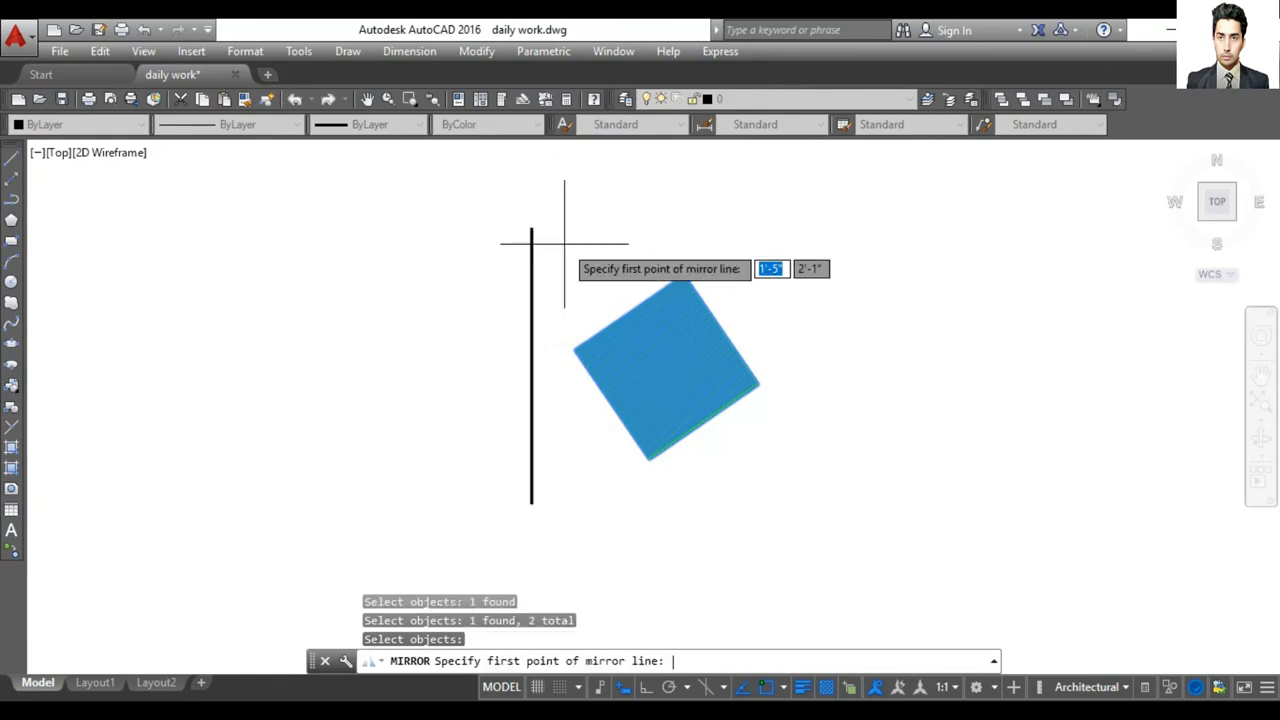
pyautogui.click(531, 229)
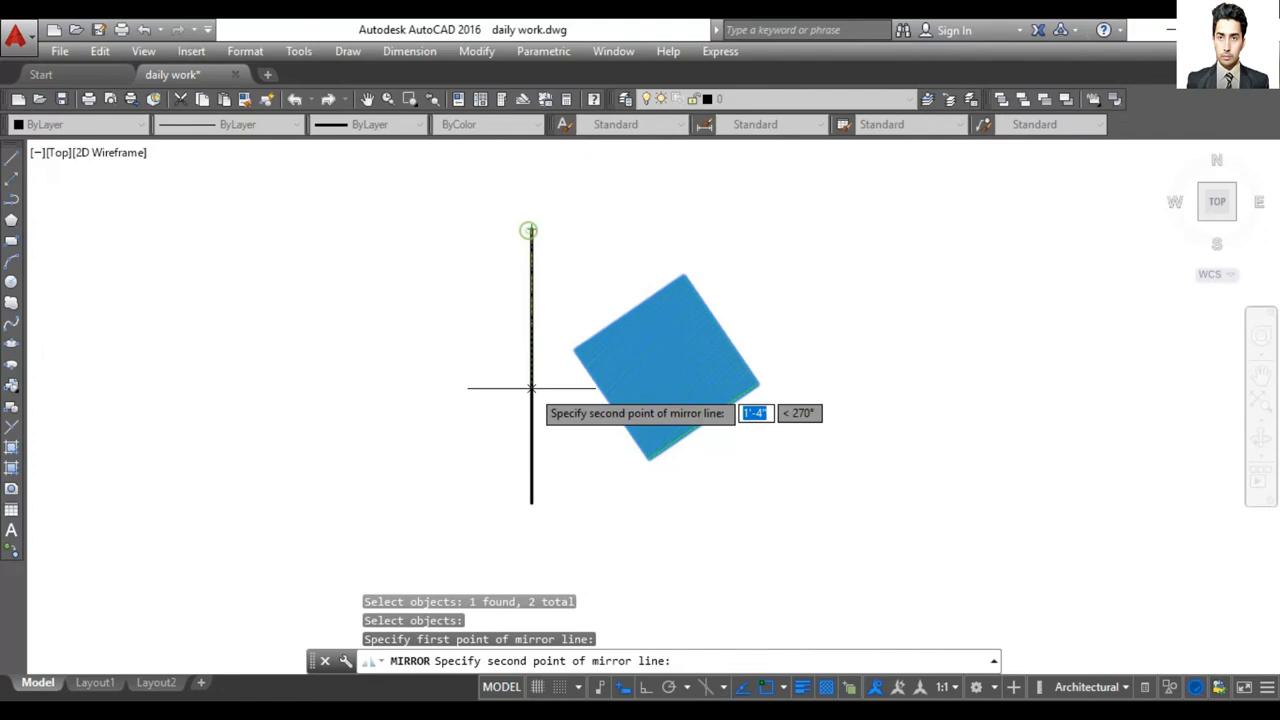
pyautogui.click(531, 502)
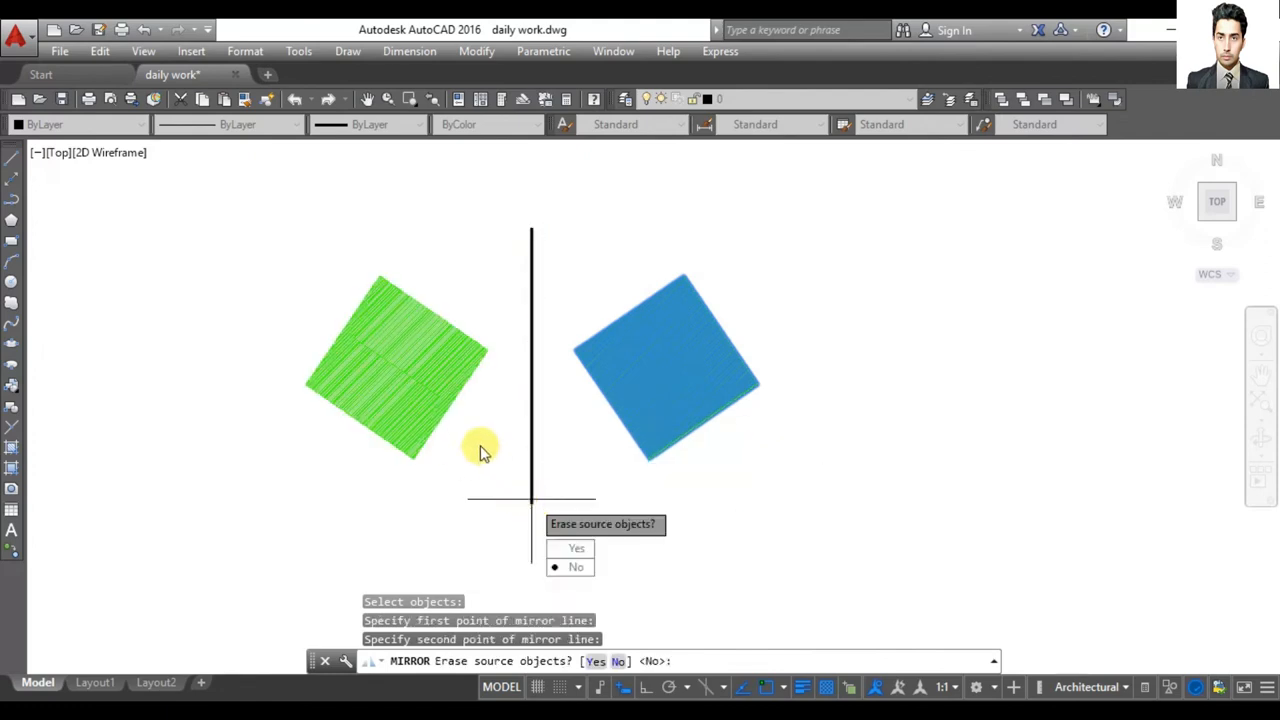
pyautogui.press('Return')
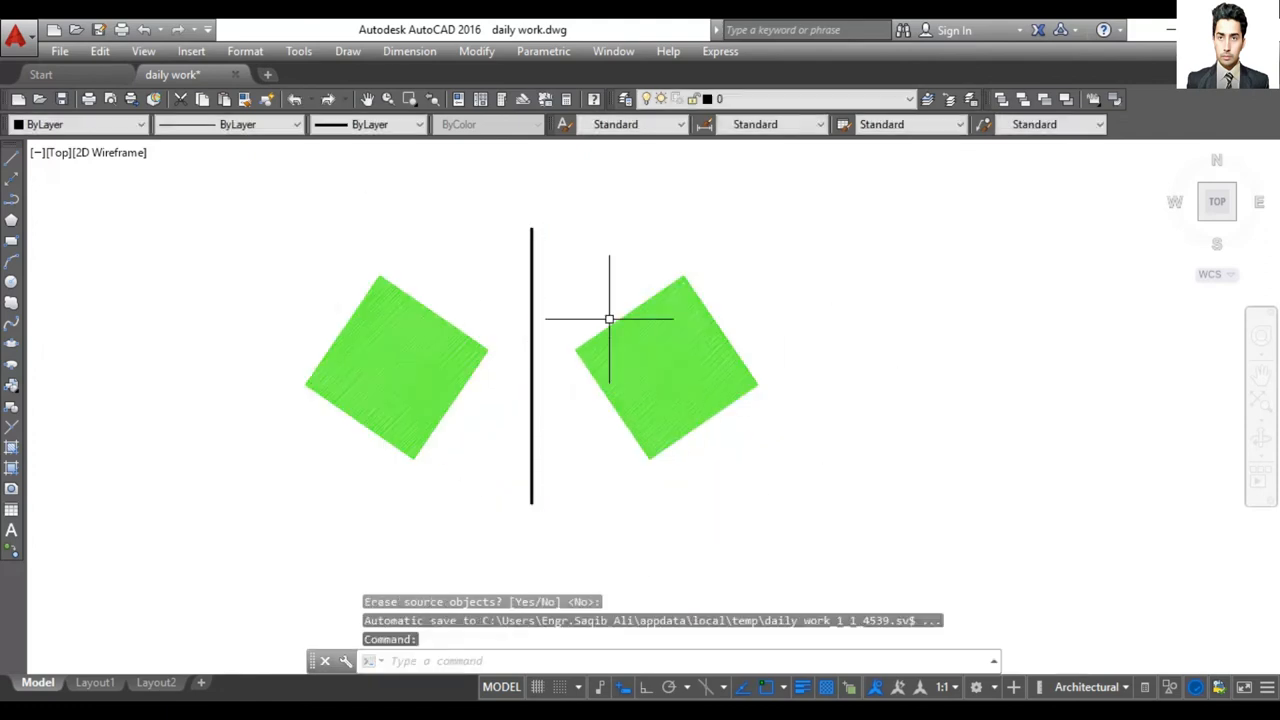
# - Mirror the square right of the line and its hatch about a slightly downward-sloping axis from its top corner, keeping the source objects
pyautogui.click(486, 51)
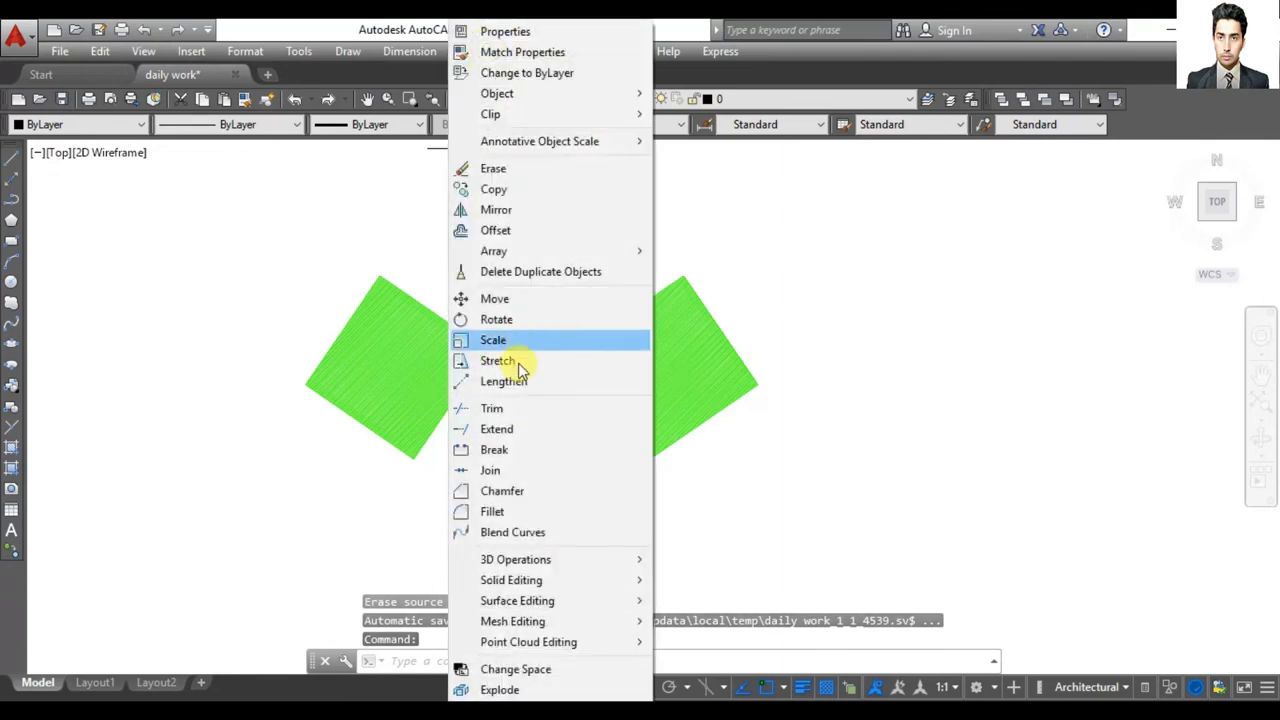
pyautogui.click(510, 208)
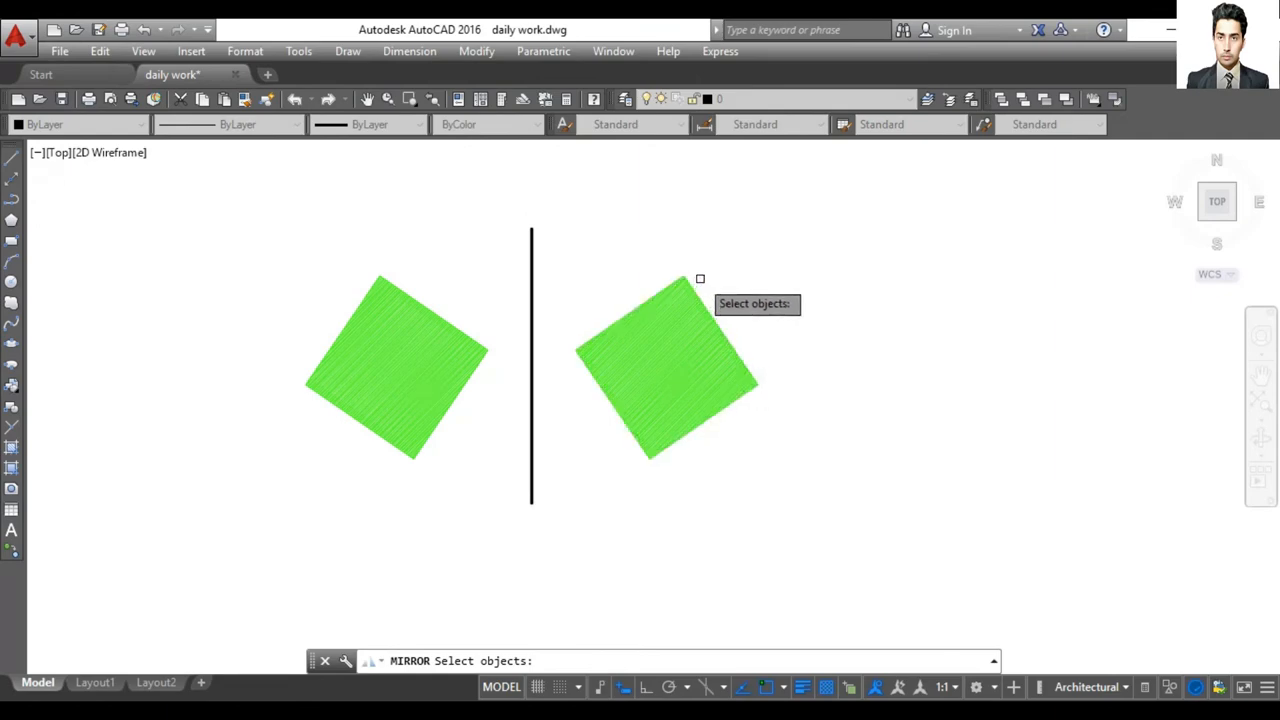
pyautogui.click(681, 284)
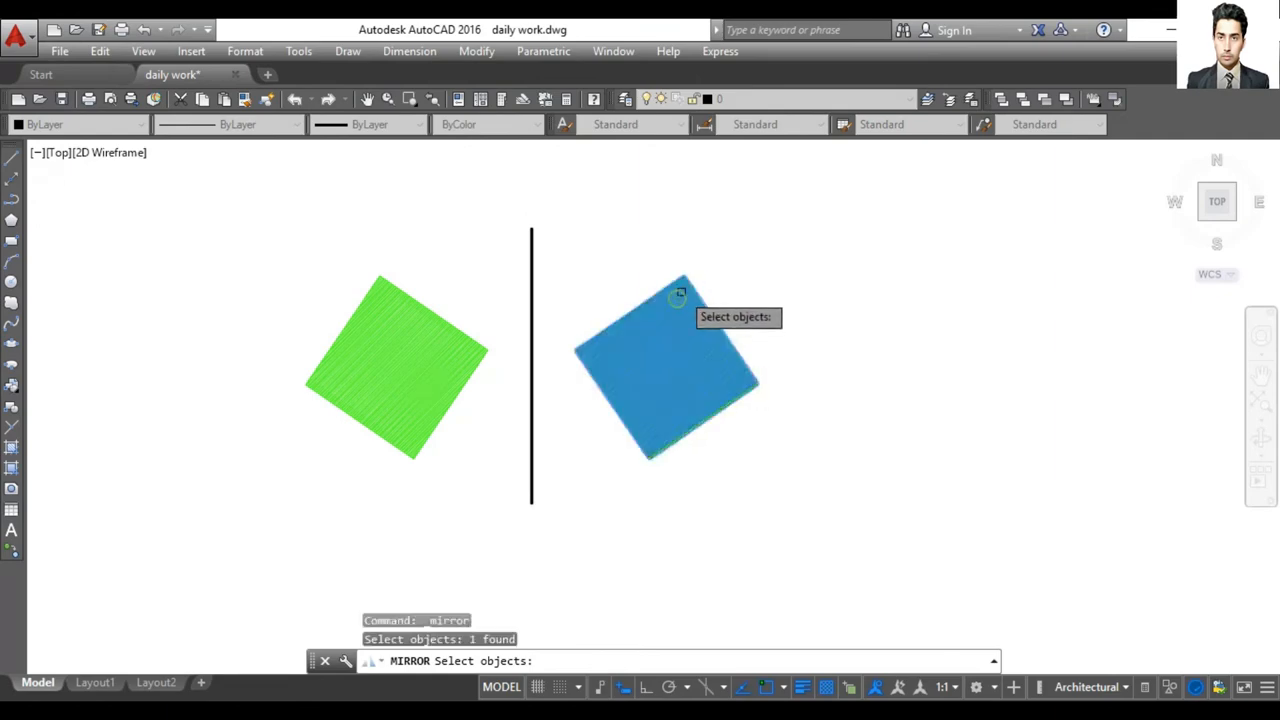
pyautogui.click(683, 274)
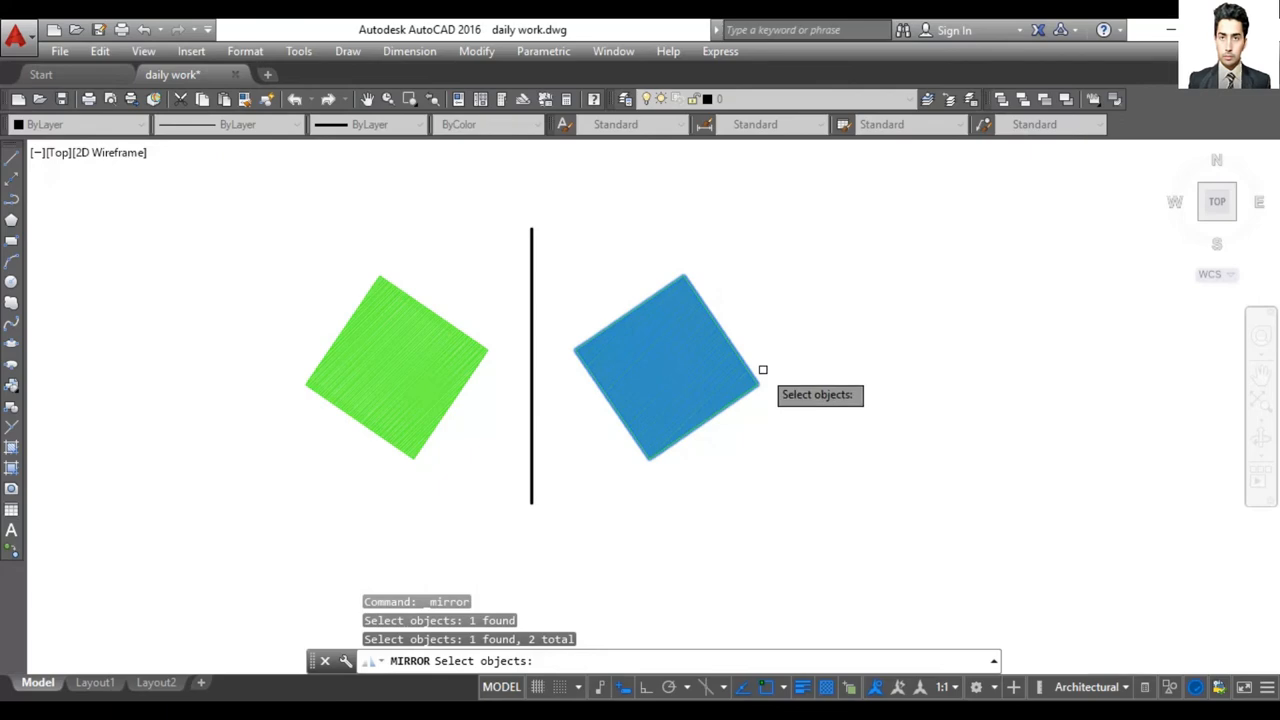
pyautogui.press('Return')
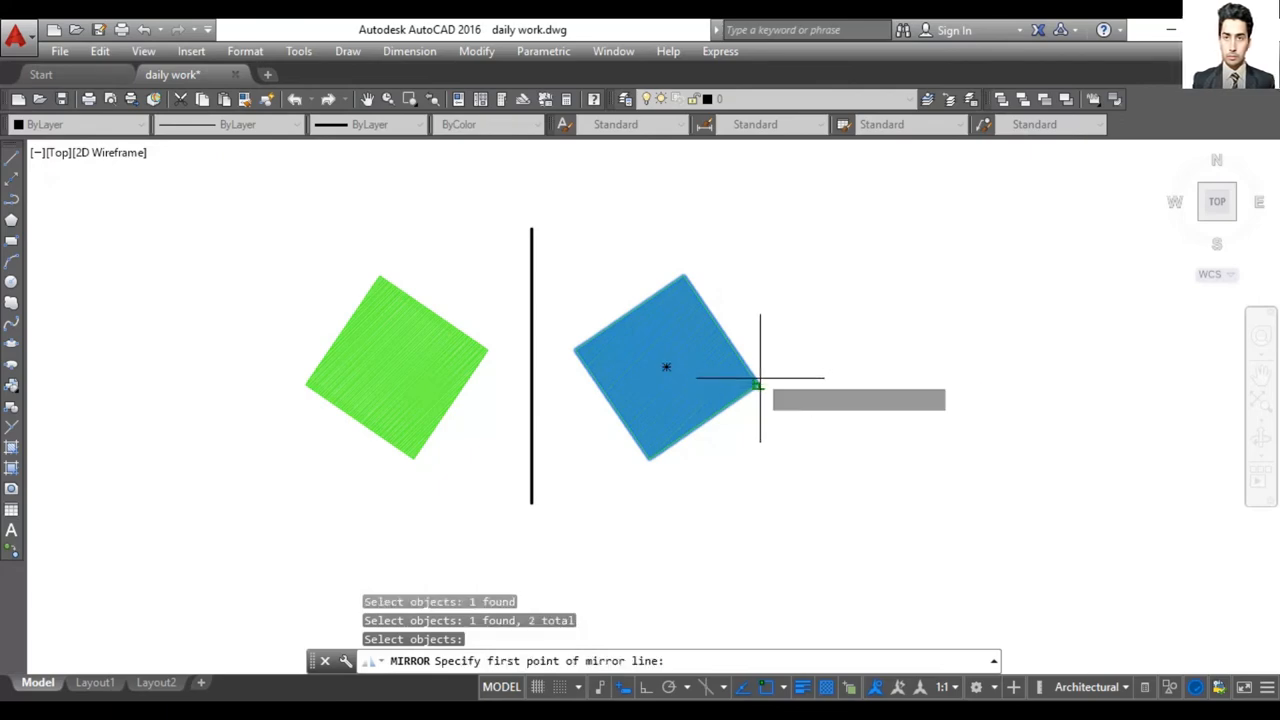
pyautogui.click(680, 270)
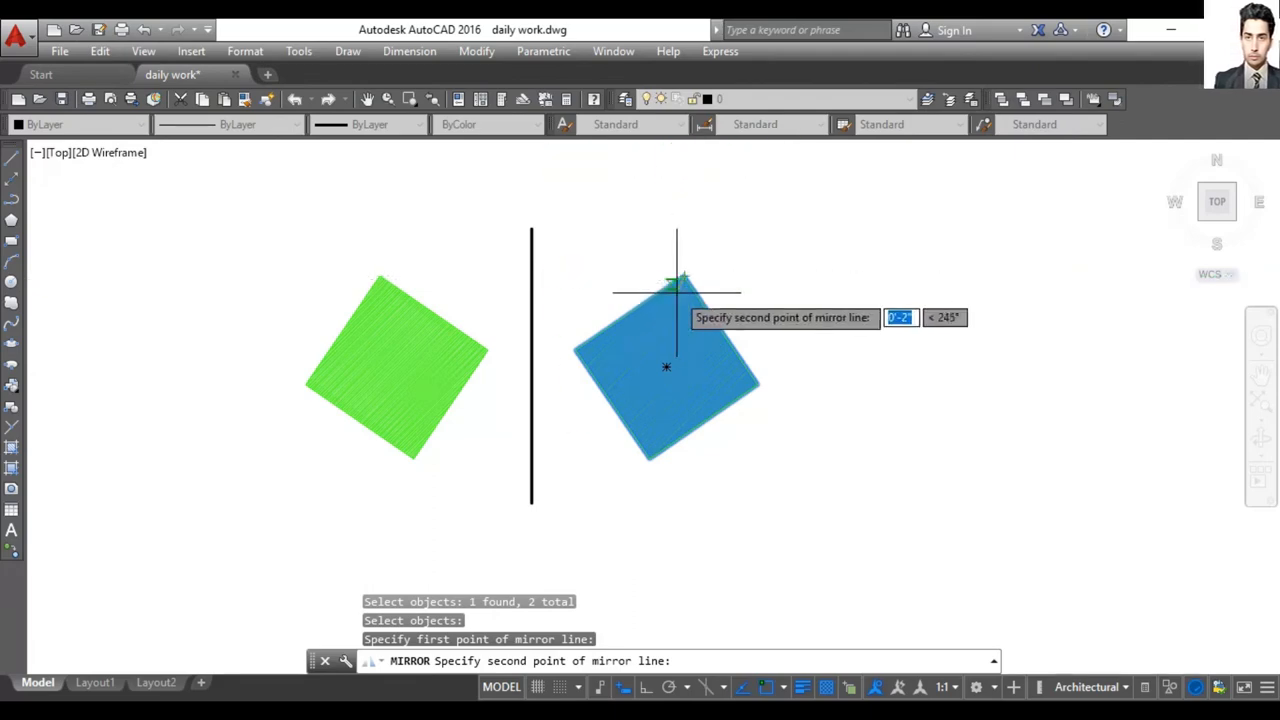
pyautogui.click(728, 293)
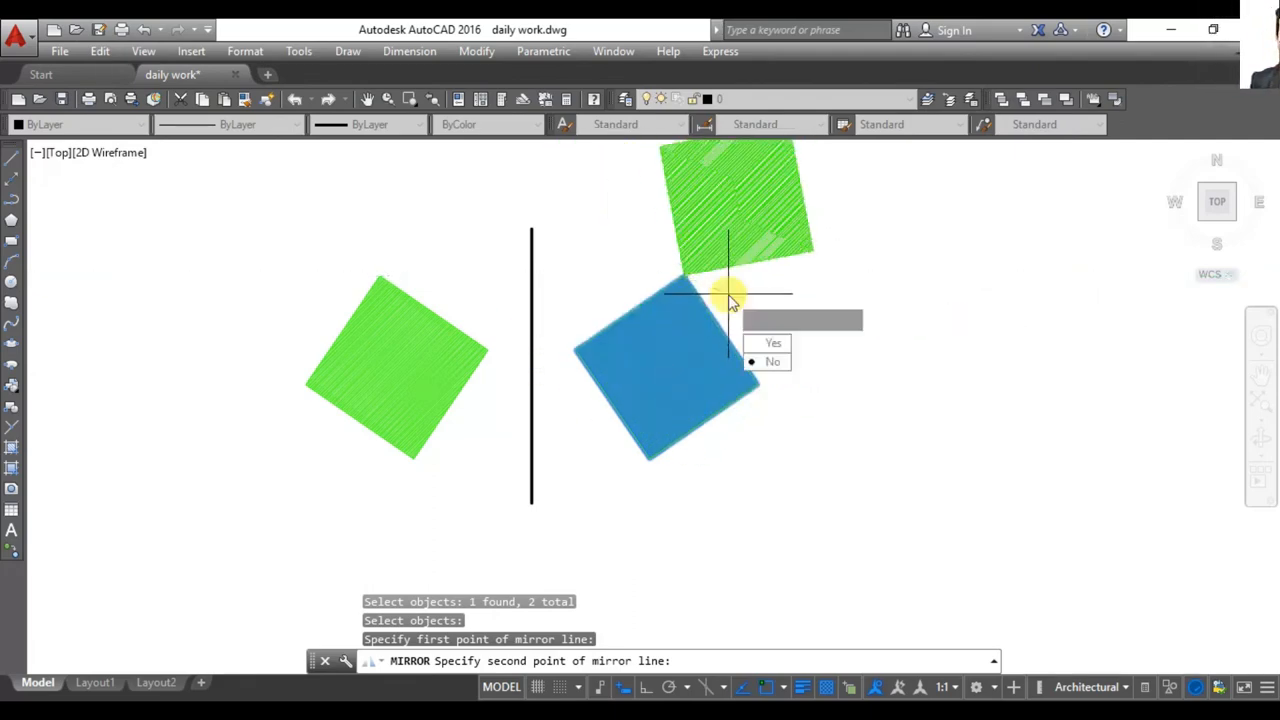
pyautogui.click(776, 360)
pyautogui.write('m')
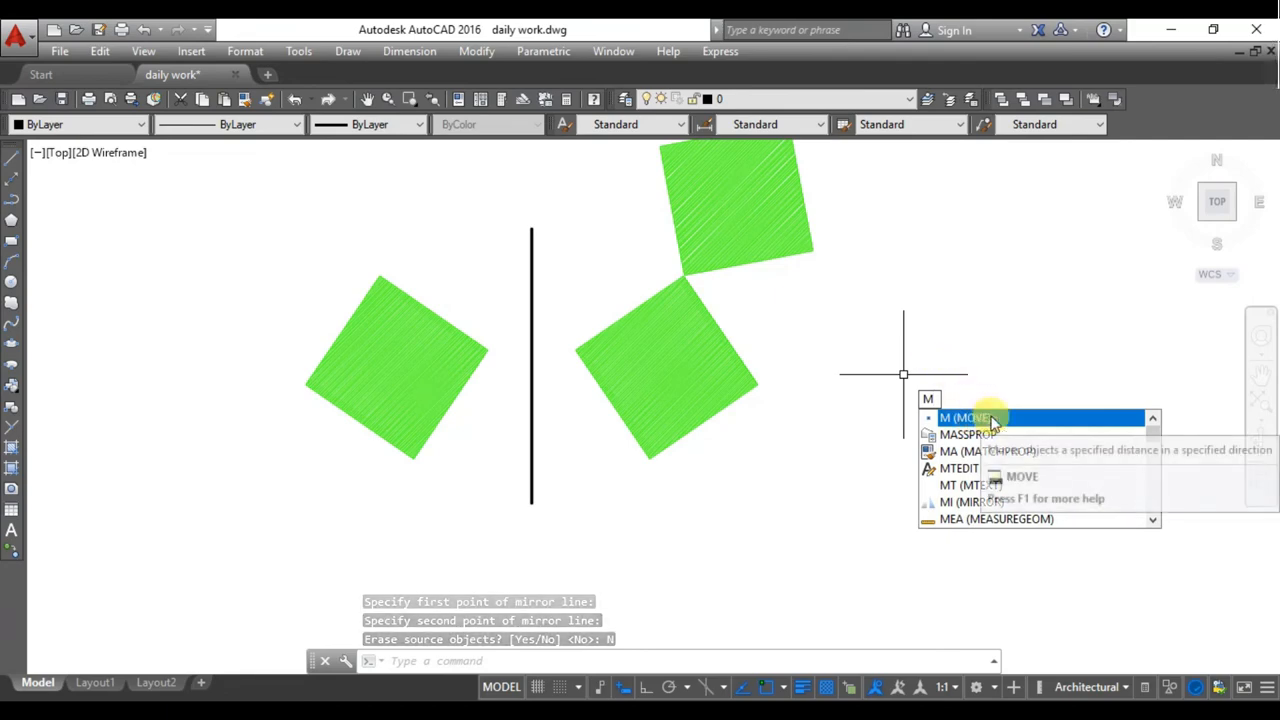
pyautogui.press('BackSpace')
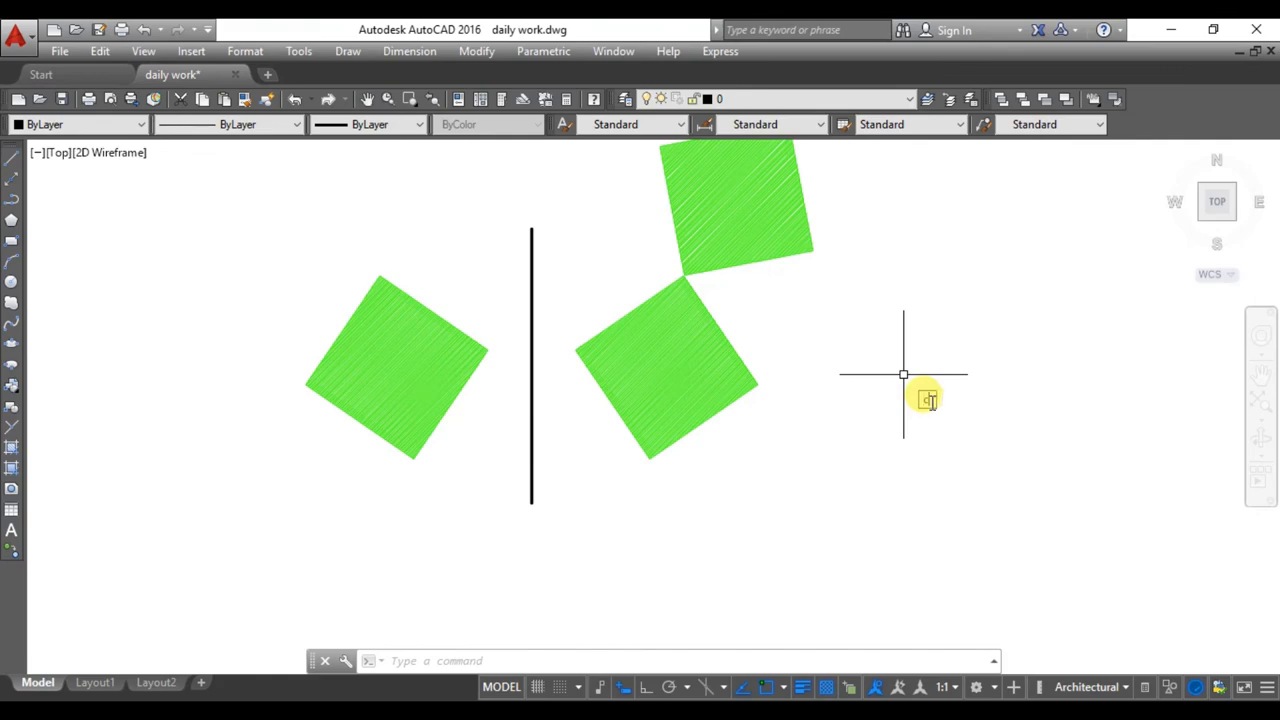
pyautogui.write('CO')
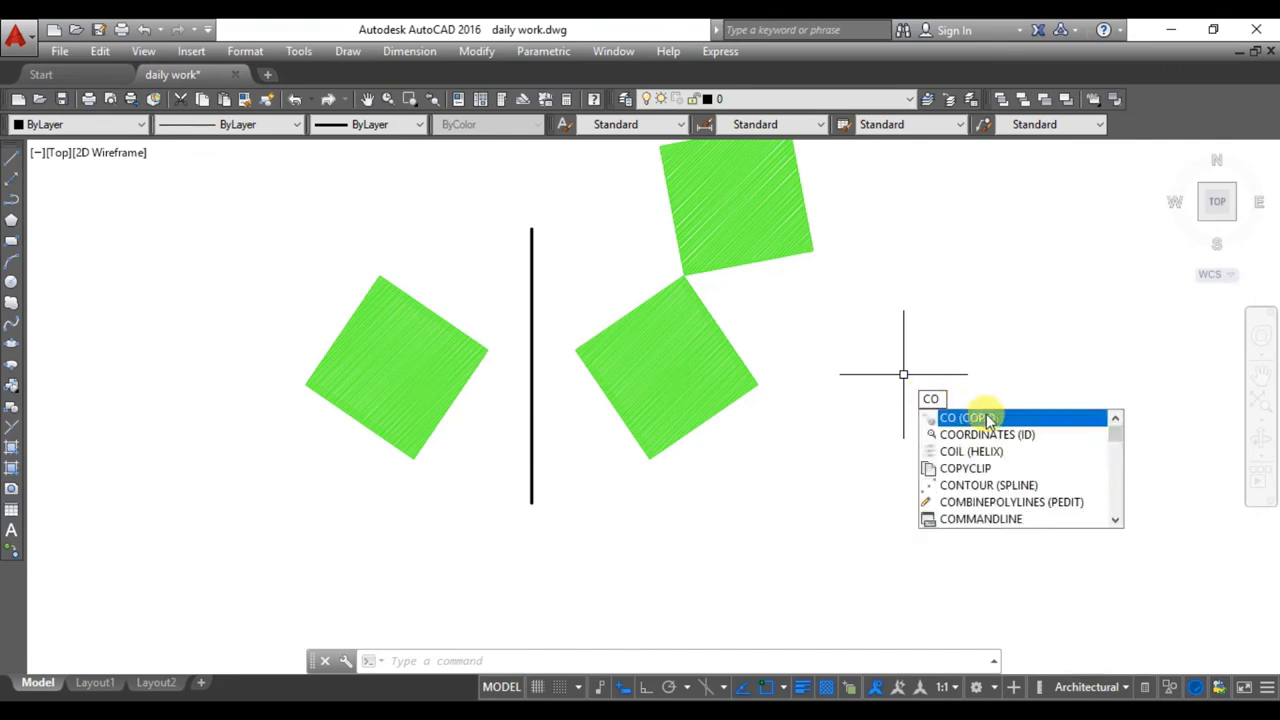
pyautogui.press('BackSpace')
pyautogui.press('BackSpace')
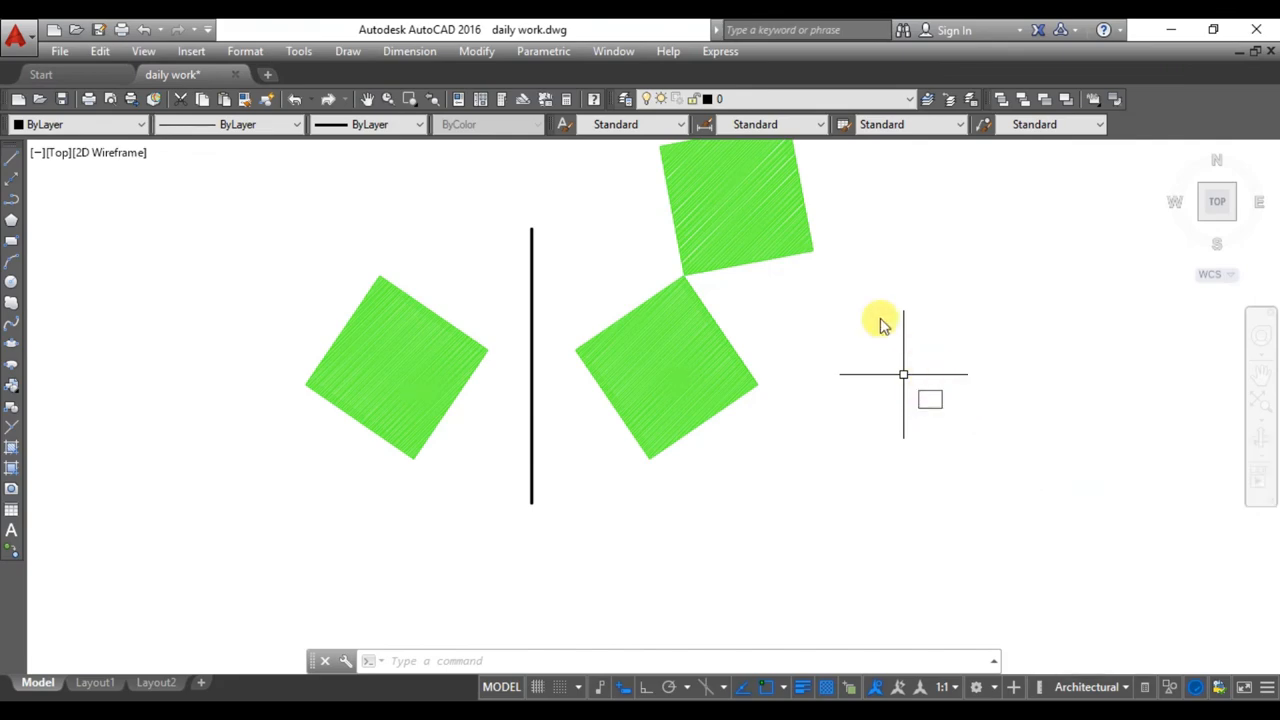
pyautogui.write('ee')
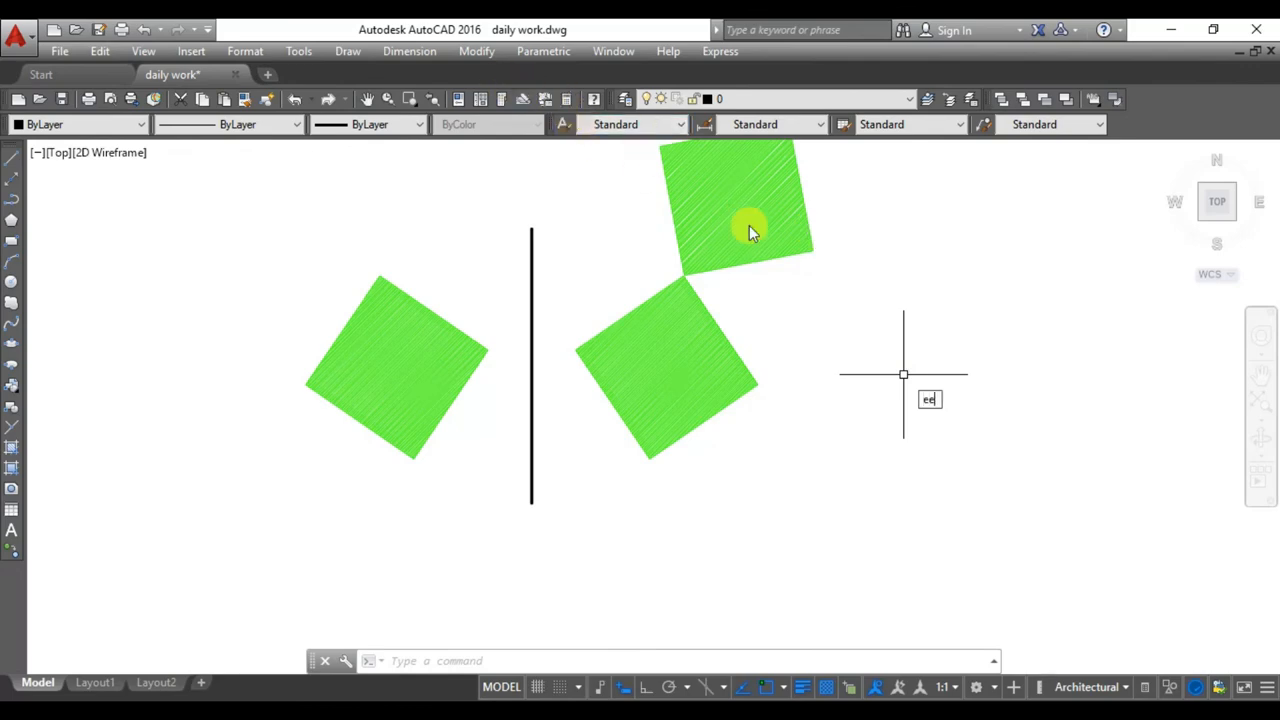
pyautogui.write('r')
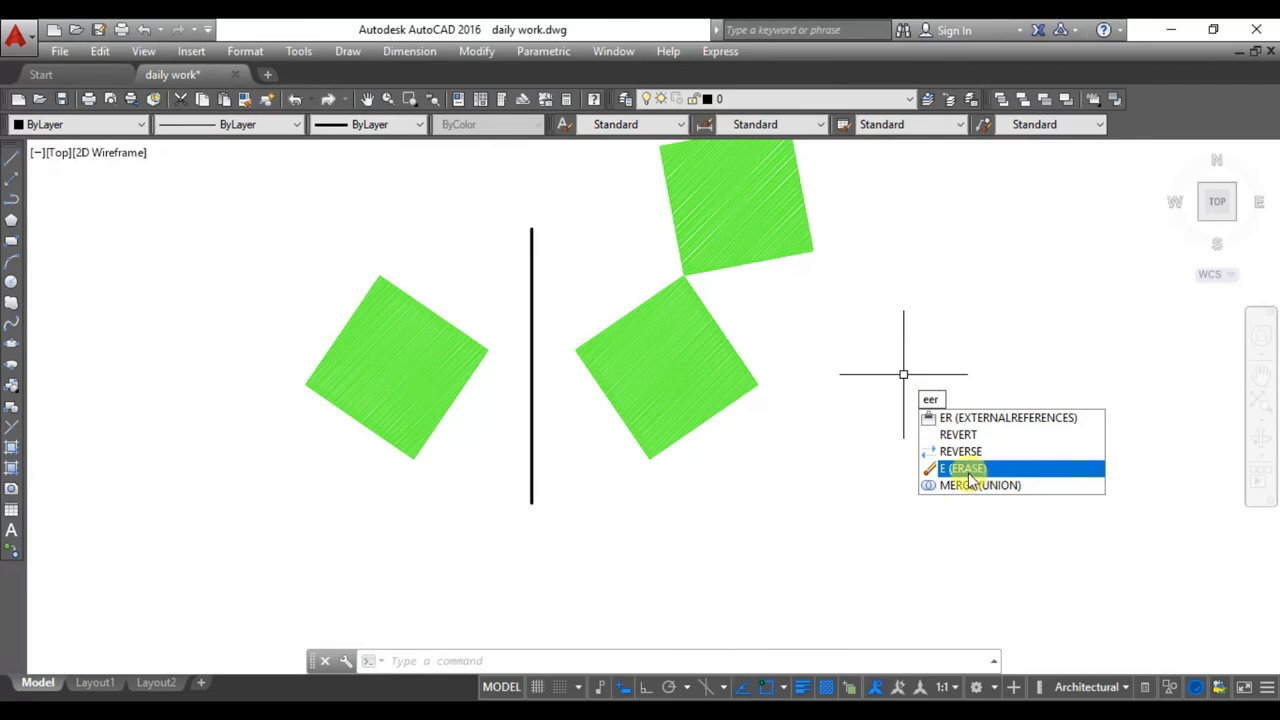
pyautogui.press('BackSpace')
pyautogui.press('BackSpace')
pyautogui.press('BackSpace')
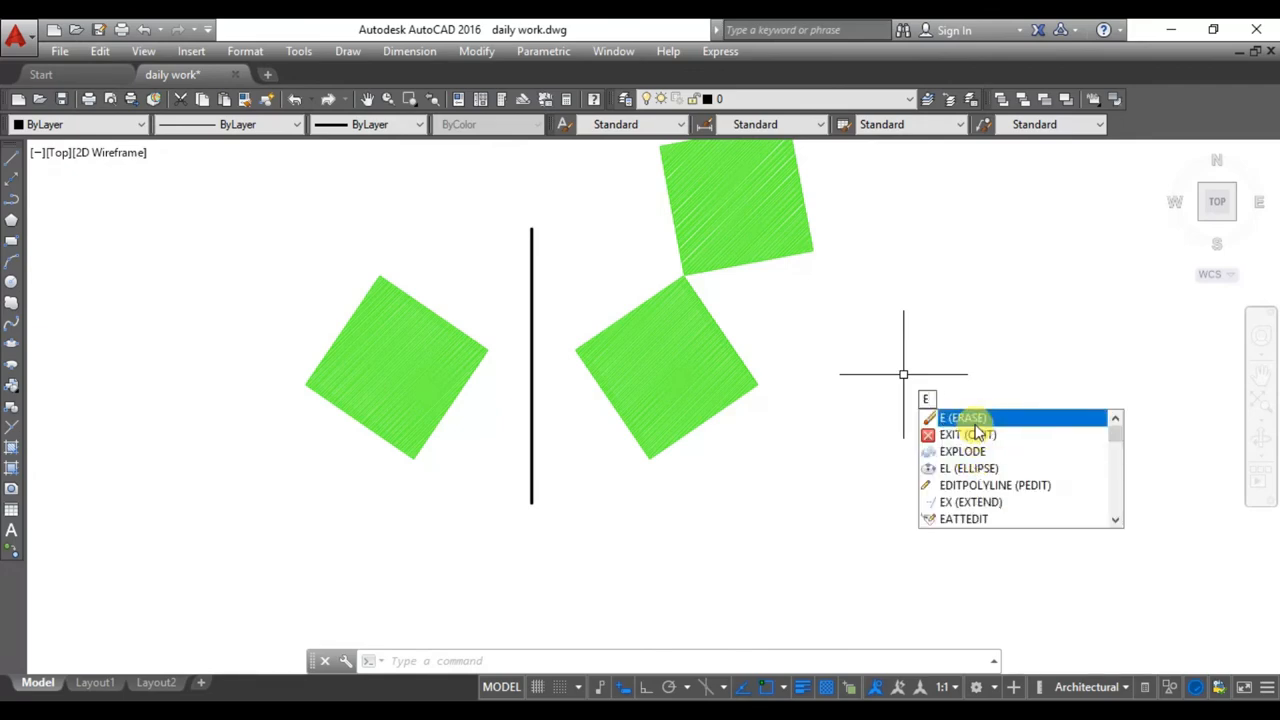
pyautogui.press('BackSpace')
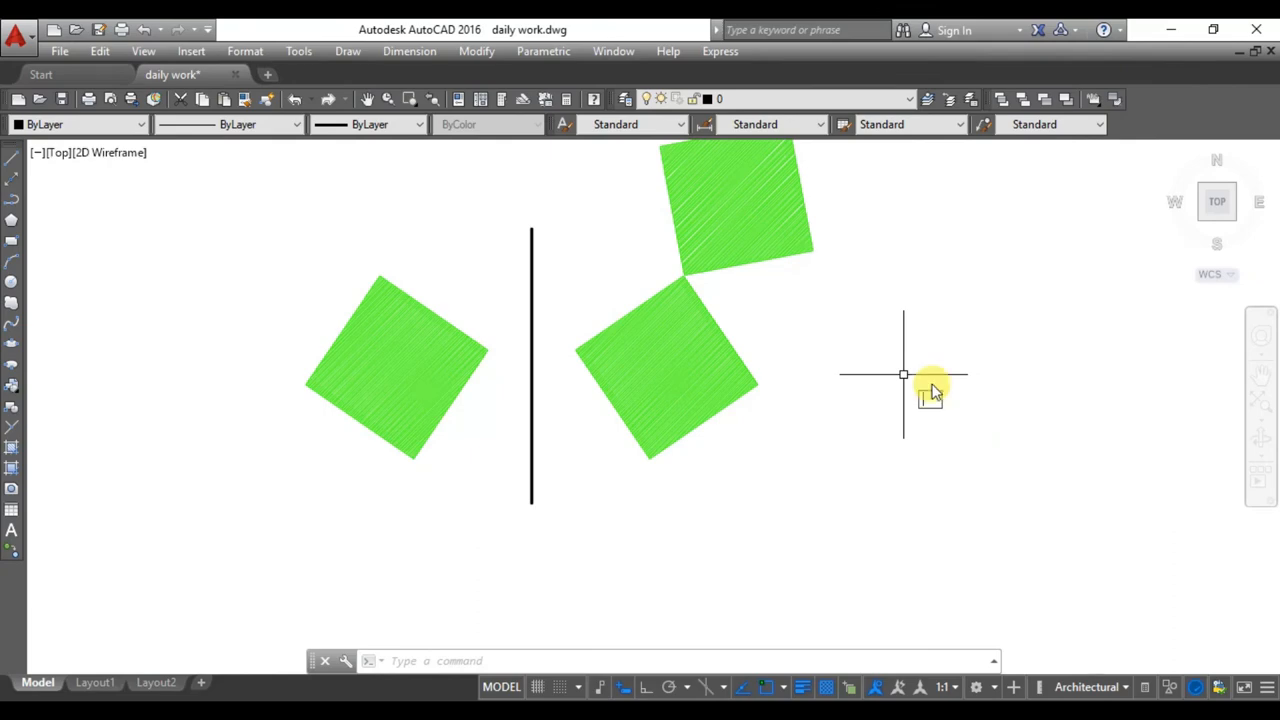
# - Mirror only the outline of the square left of the vertical line about a near-vertical axis through its left corner, keeping the source object
pyautogui.write('mi')
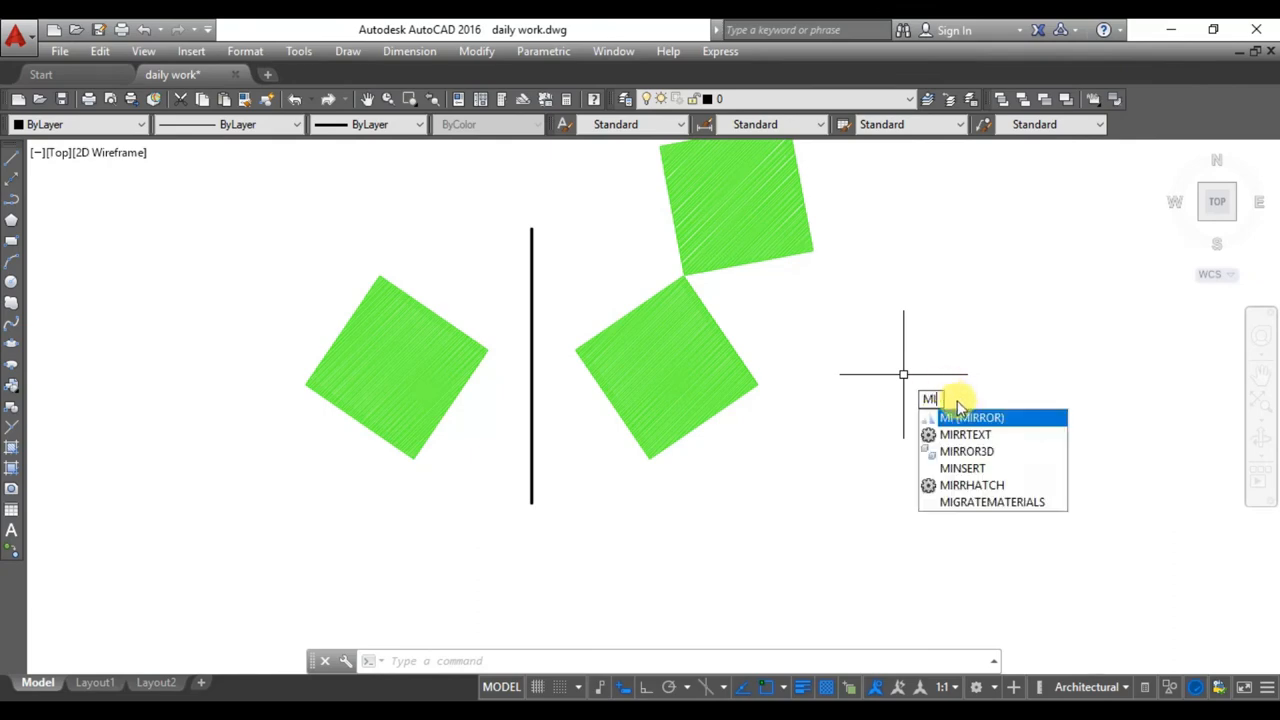
pyautogui.press('Return')
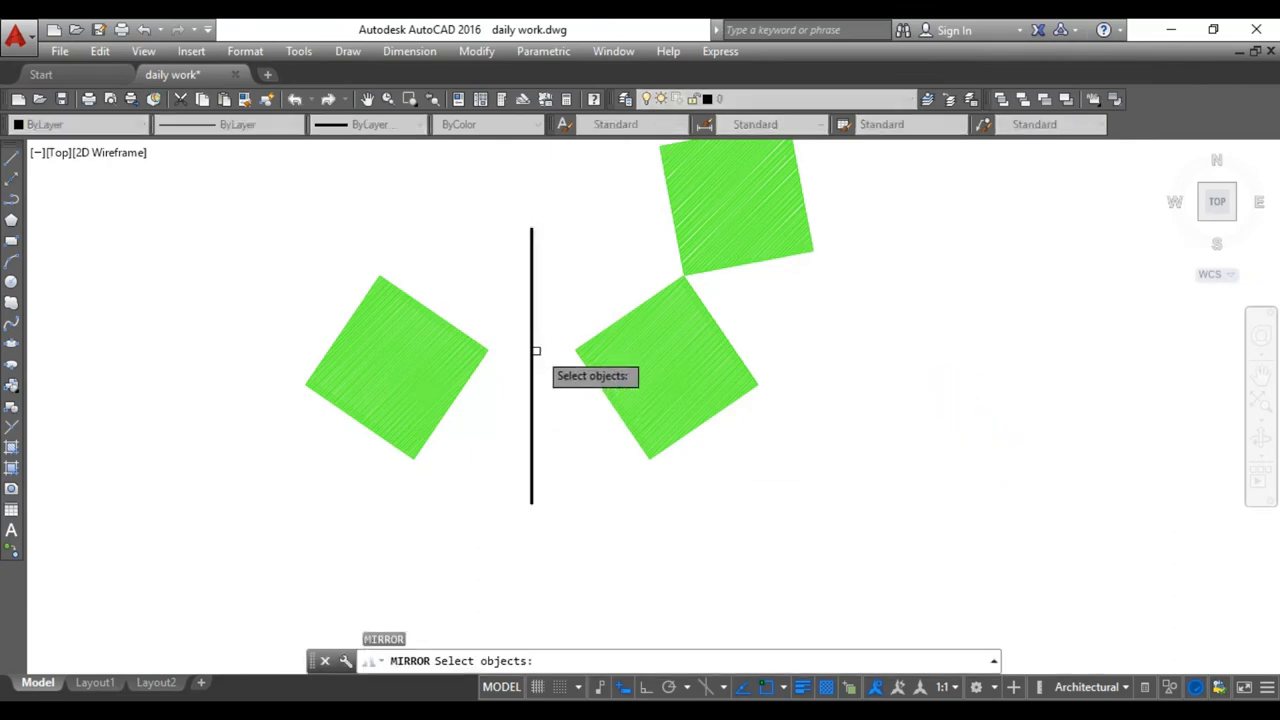
pyautogui.click(374, 276)
pyautogui.press('Return')
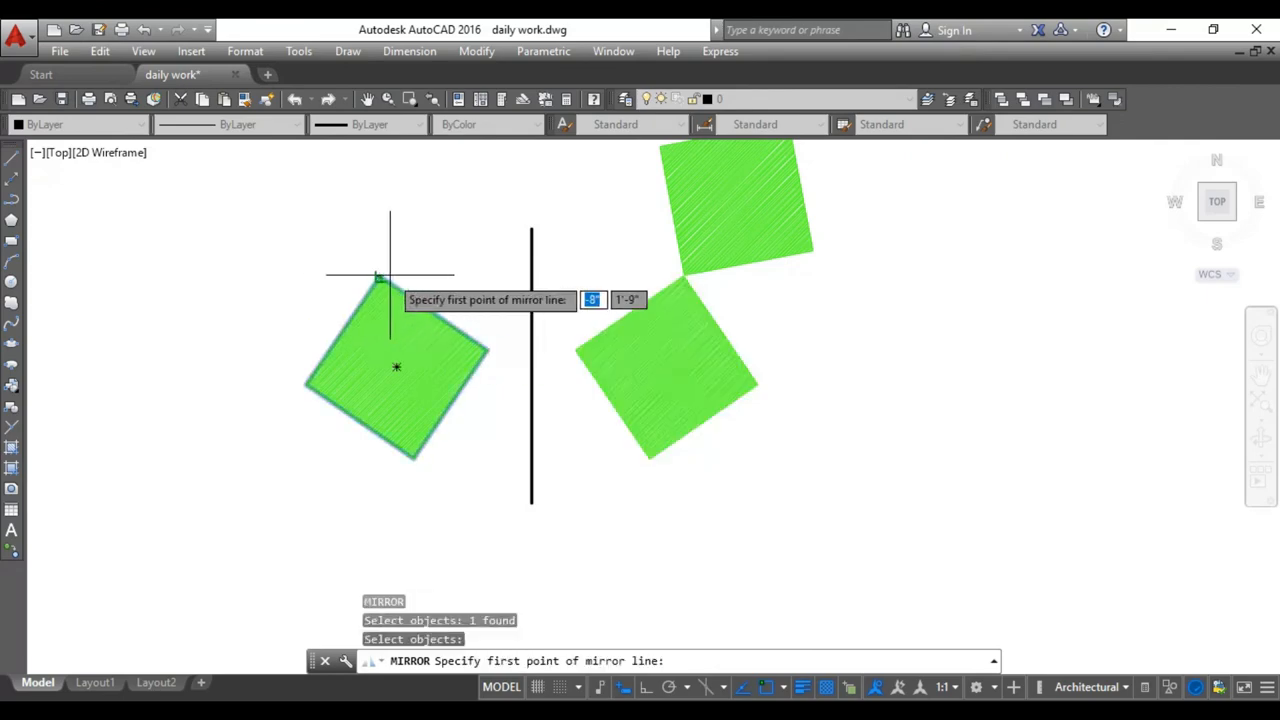
pyautogui.click(305, 384)
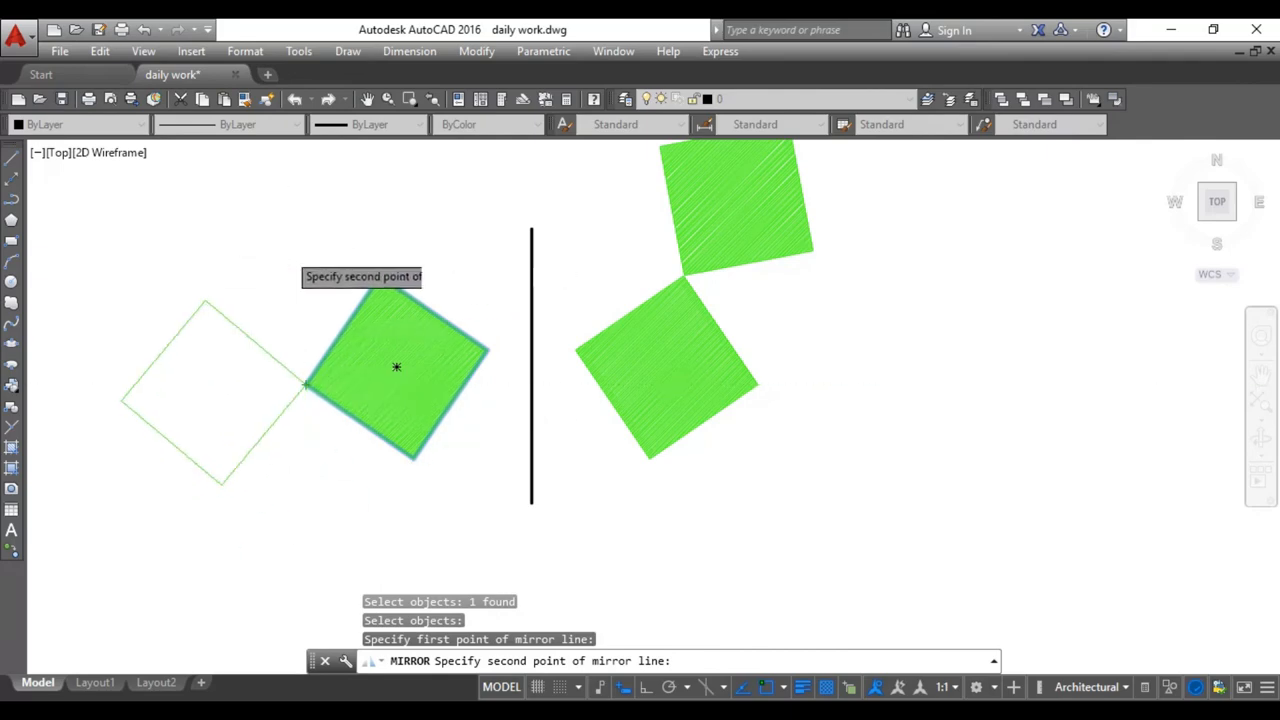
pyautogui.click(287, 251)
pyautogui.click(318, 321)
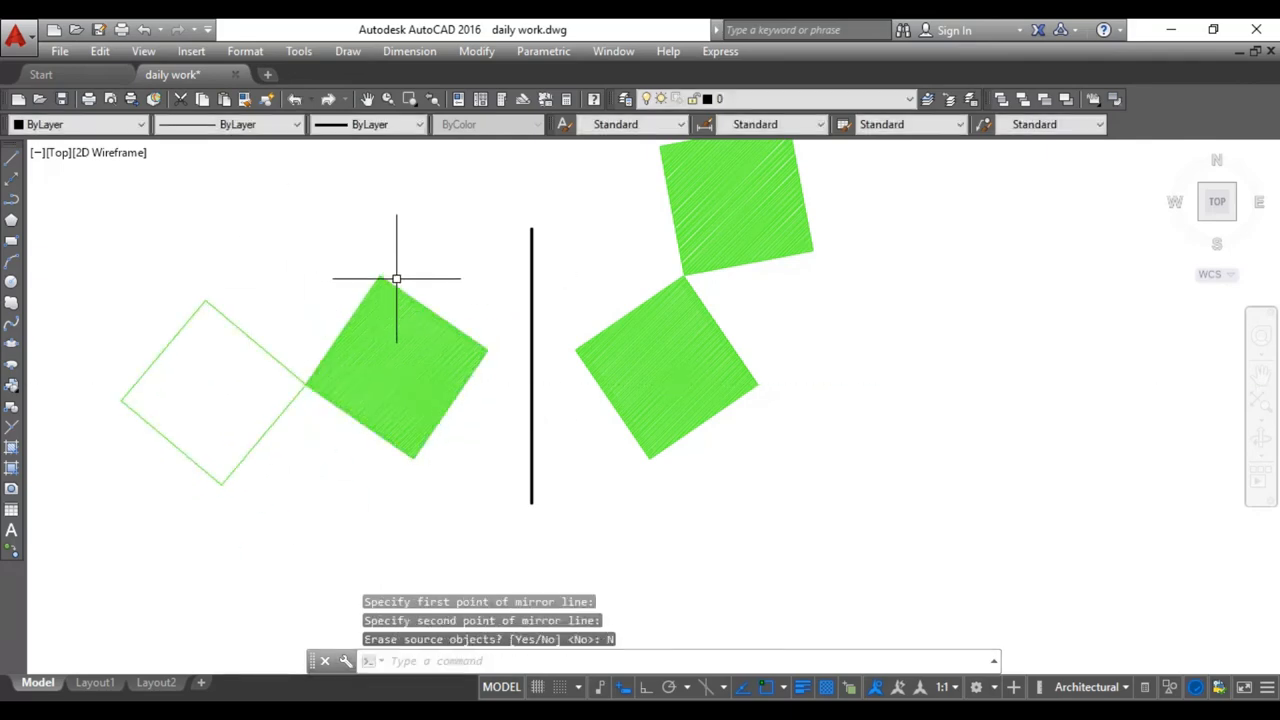